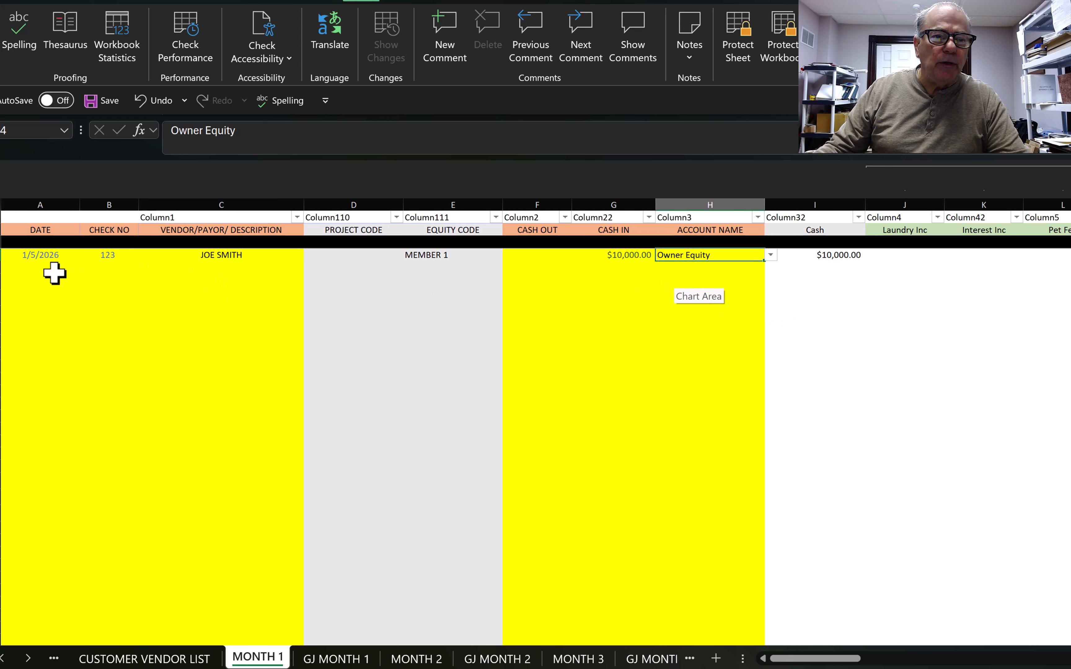
Step: Date row 5 as 1/5/2026 and change the owner deposit's check number to DEP
{"action": "left_click", "coordinate": [43, 267]}
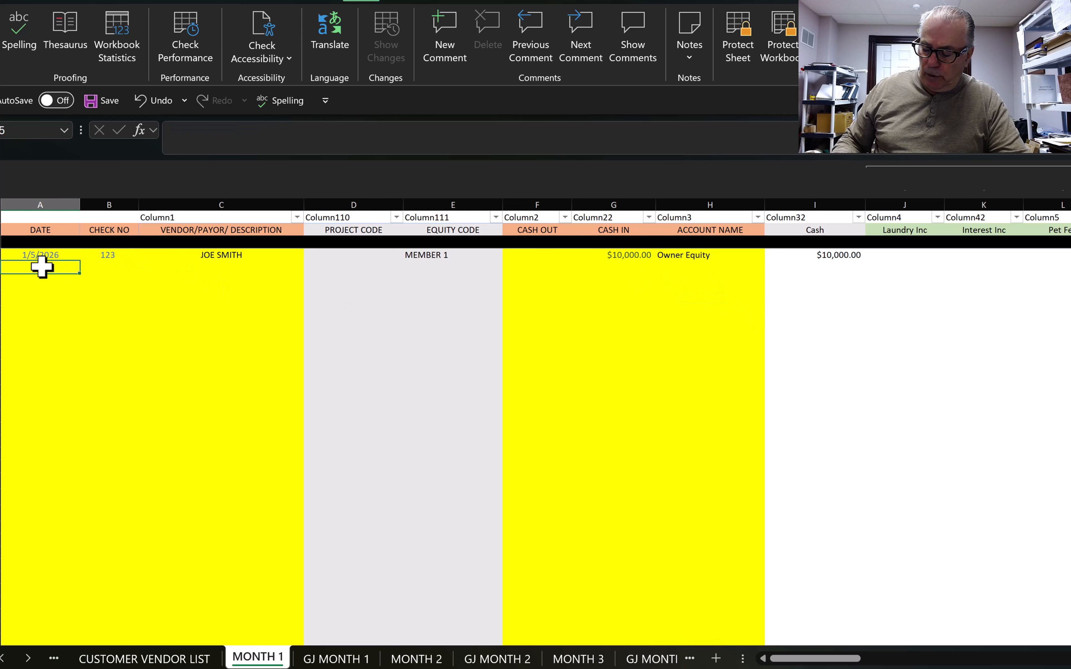
{"action": "type", "text": "1/5"}
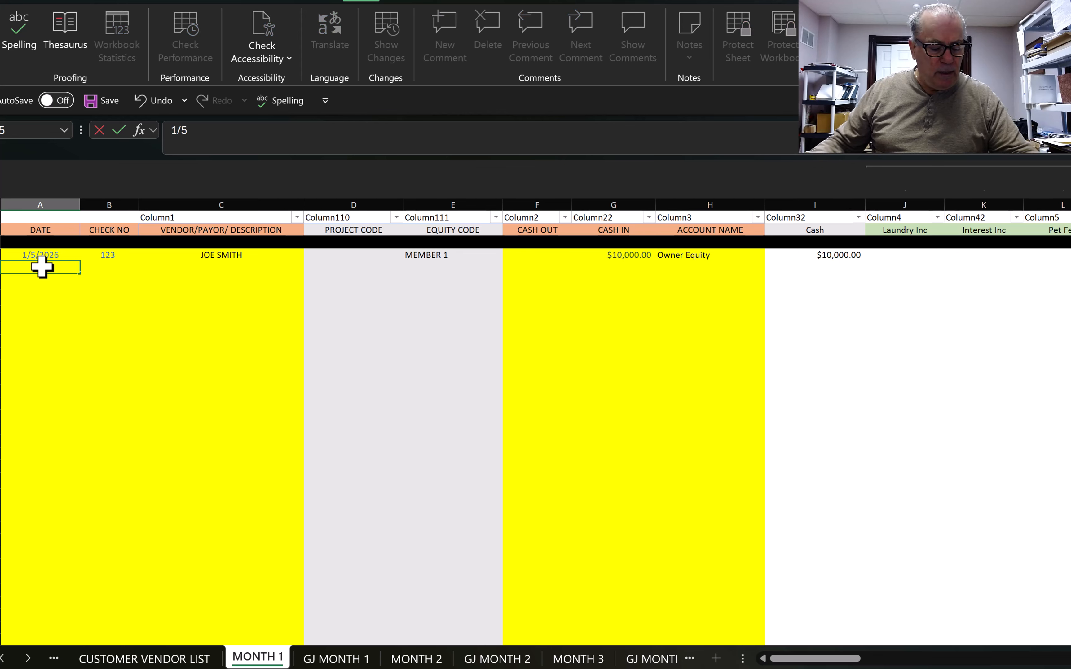
{"action": "key", "text": "Tab"}
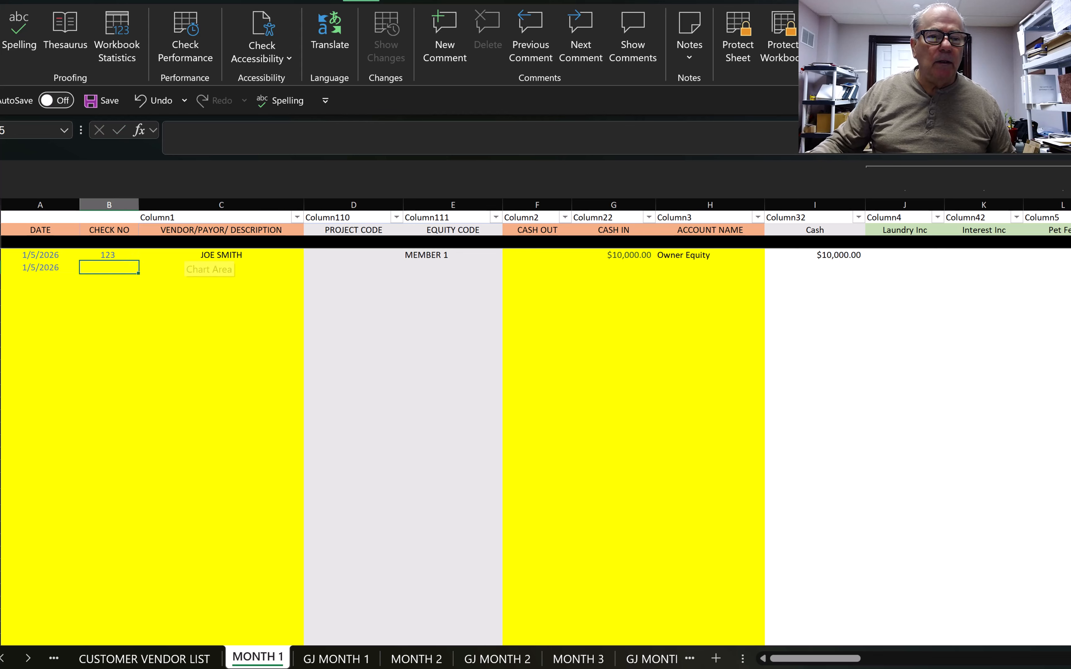
{"action": "left_click", "coordinate": [113, 254]}
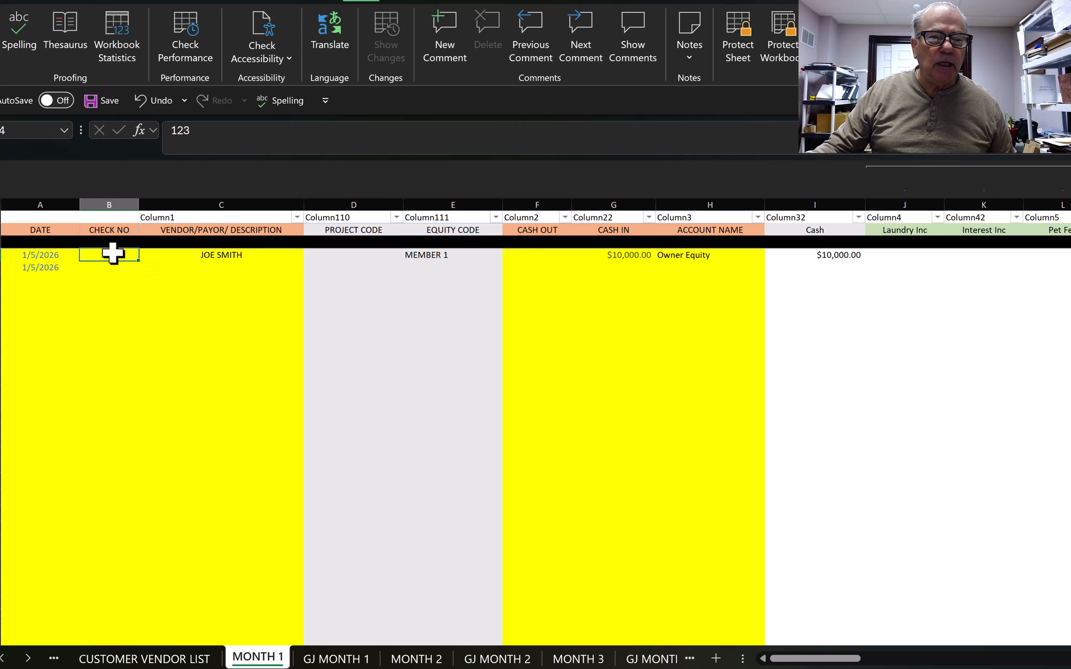
{"action": "key", "text": "BackSpace"}
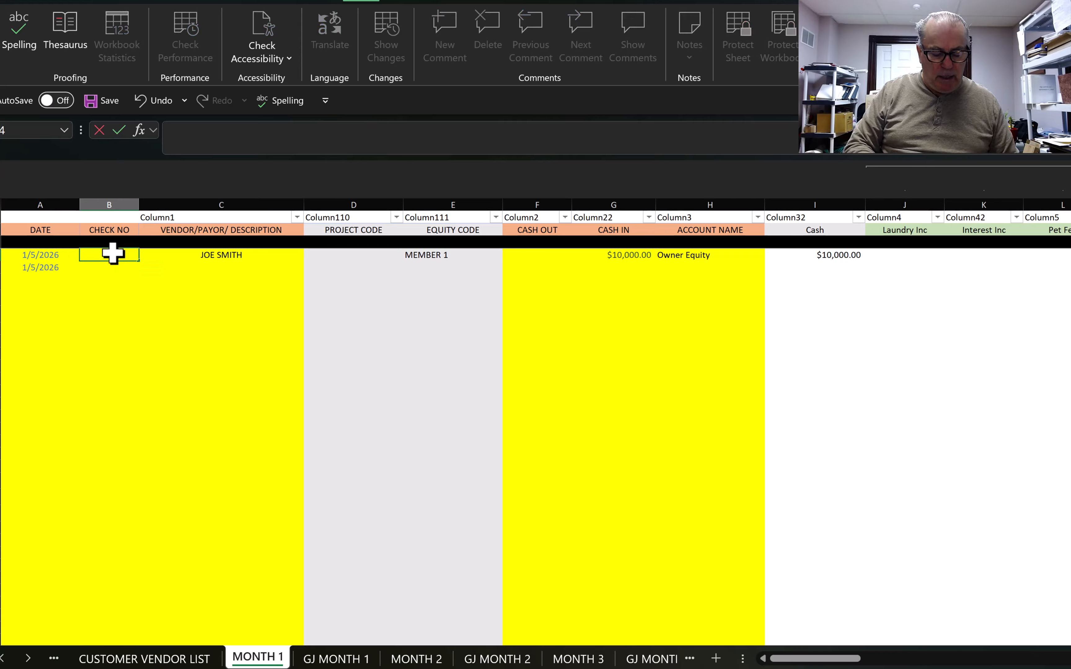
{"action": "type", "text": "DEP"}
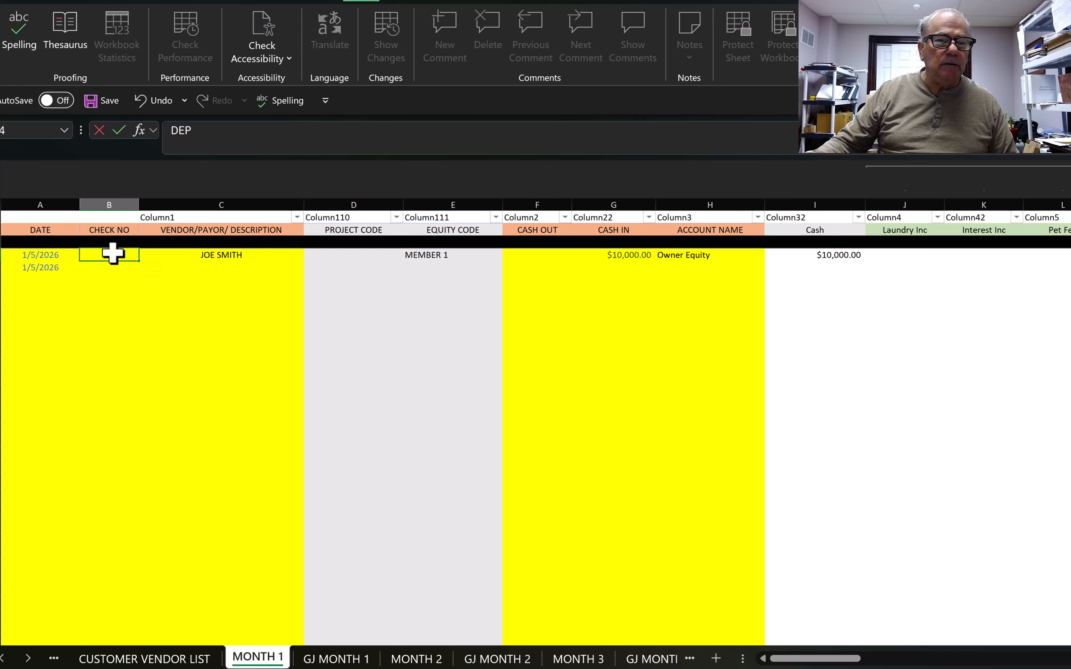
{"action": "key", "text": "Return"}
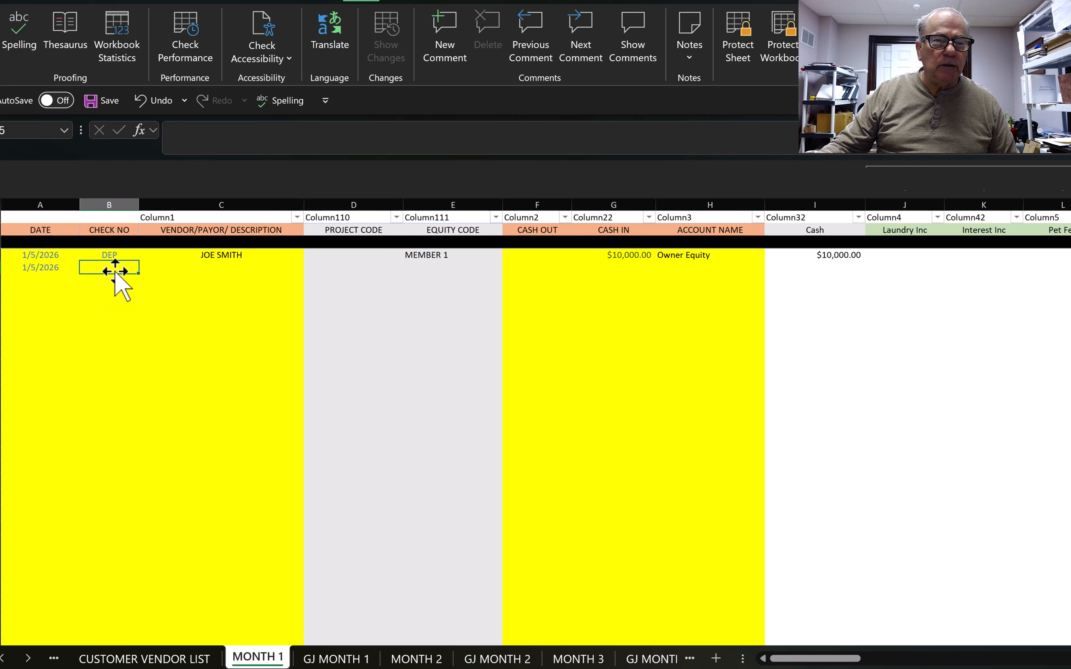
Step: Give the 1/5 entry check number 123, vendor ABC POWER and project PROJECT 1
{"action": "type", "text": "123"}
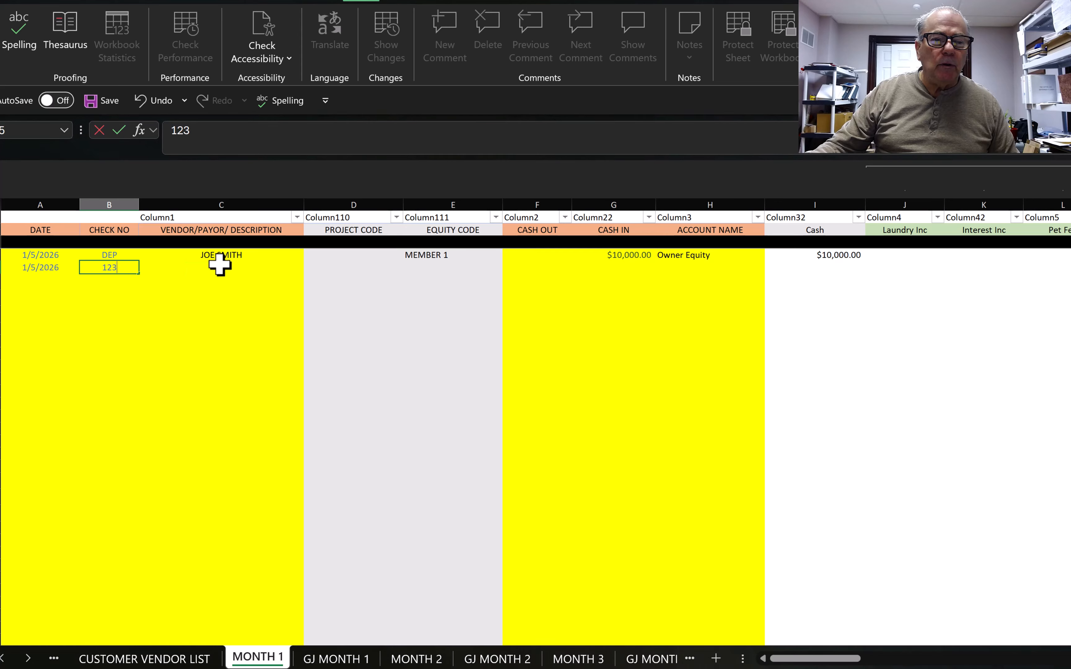
{"action": "left_click", "coordinate": [234, 268]}
{"action": "key", "text": "alt+Down"}
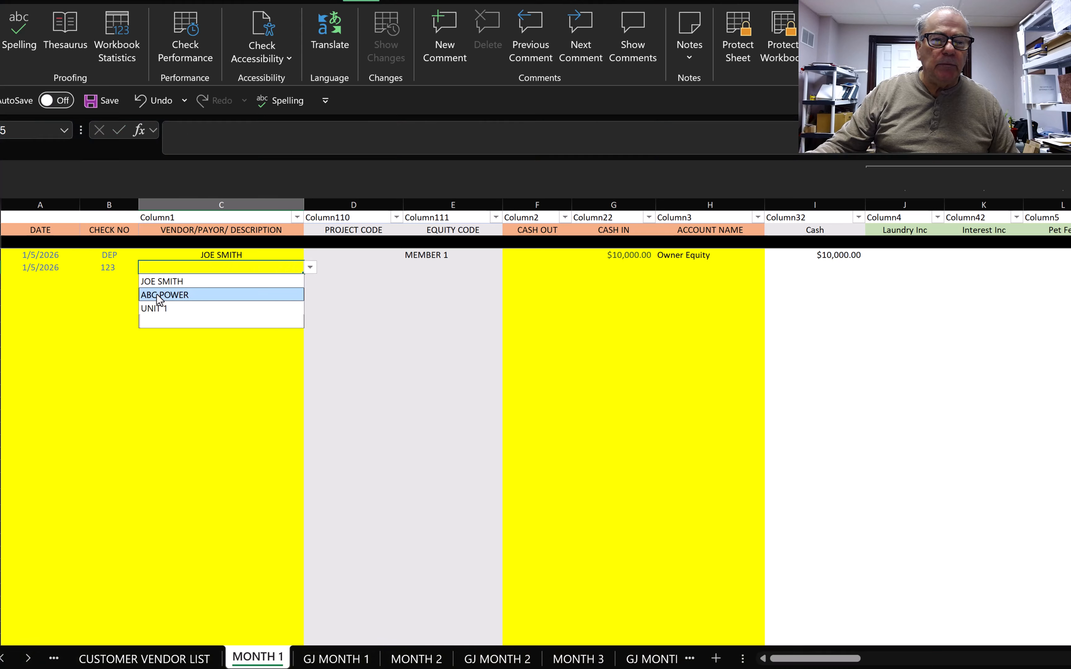
{"action": "left_click", "coordinate": [161, 298]}
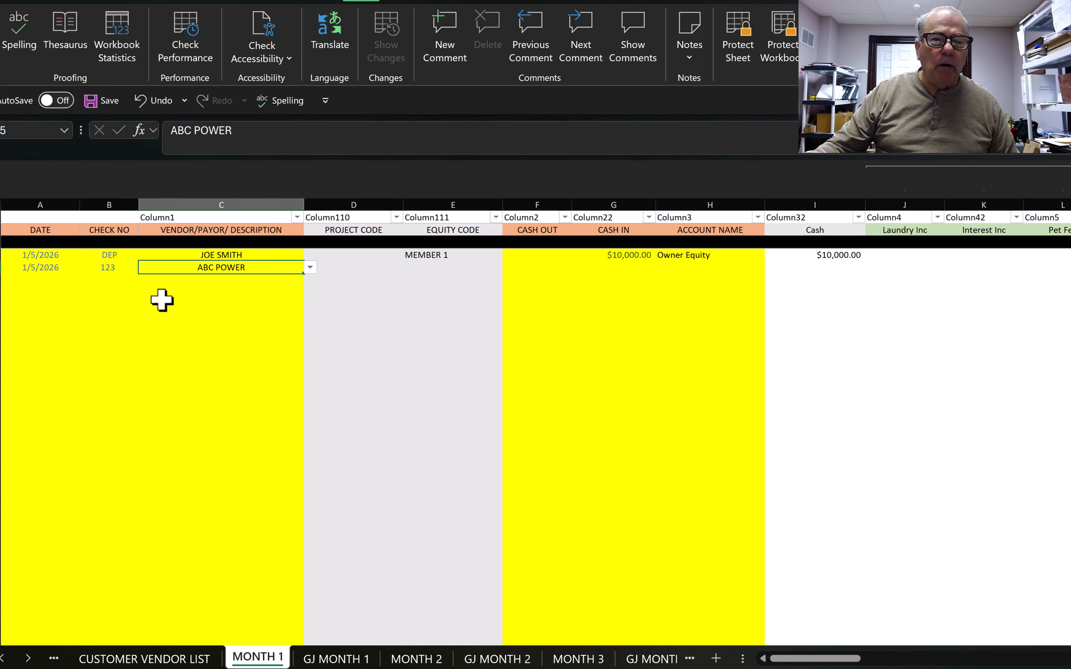
{"action": "left_click", "coordinate": [344, 272]}
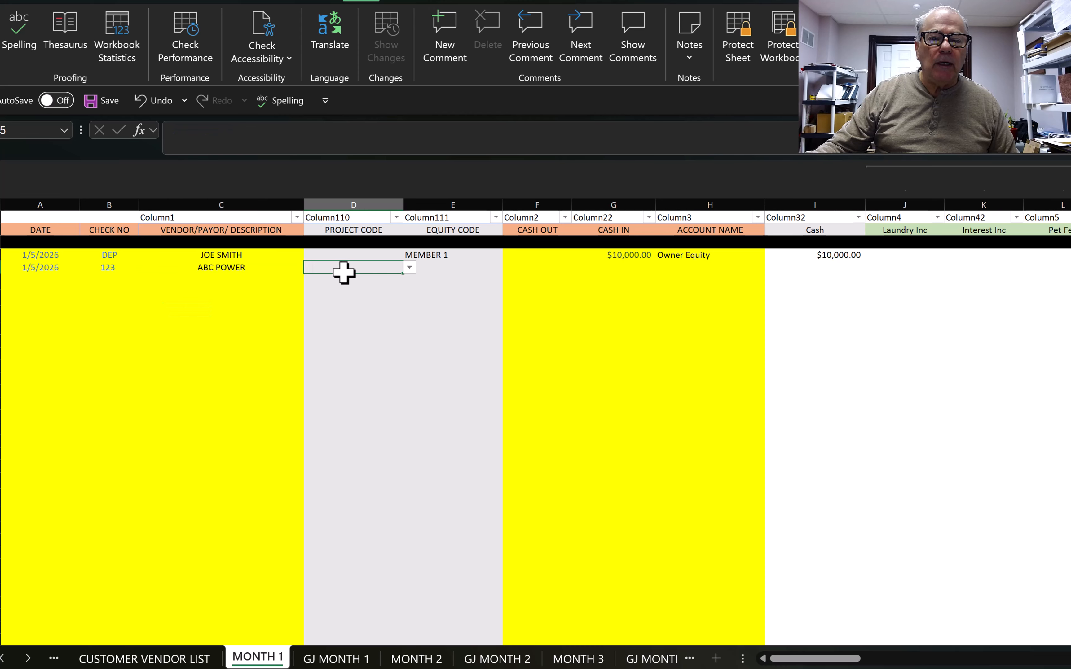
{"action": "left_click", "coordinate": [410, 268]}
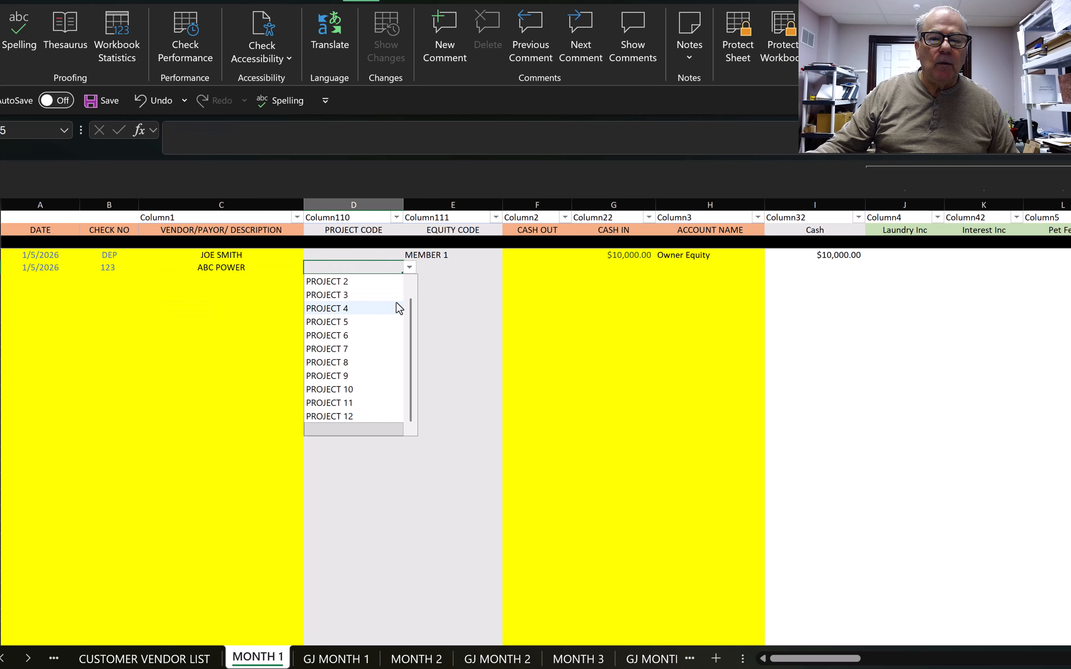
{"action": "left_click_drag", "start_coordinate": [412, 311], "coordinate": [415, 252]}
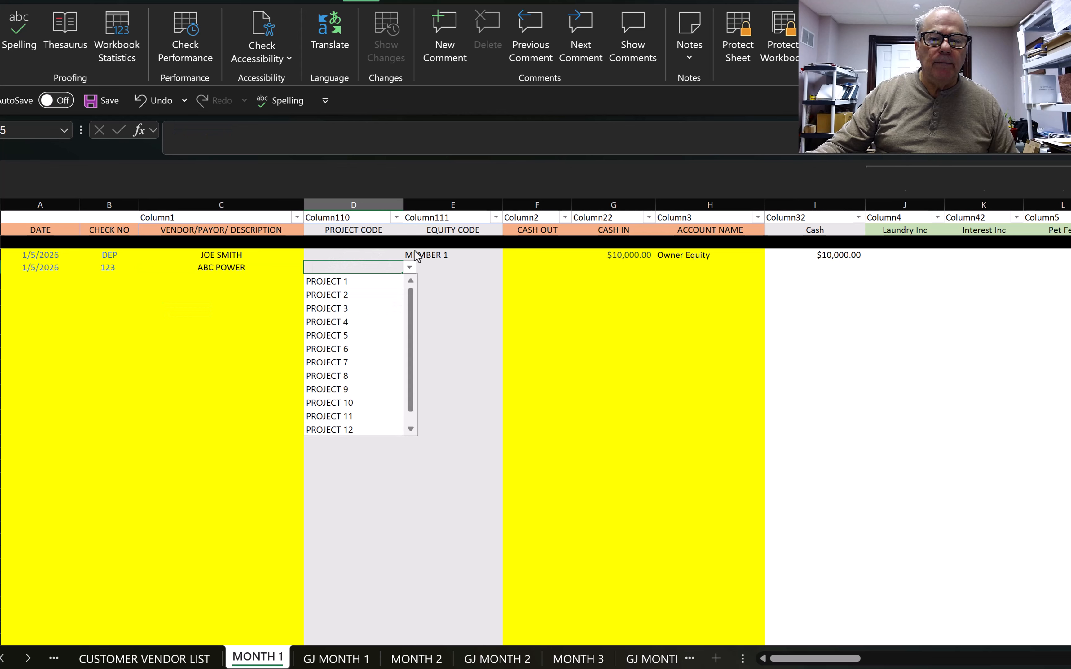
{"action": "left_click", "coordinate": [341, 281]}
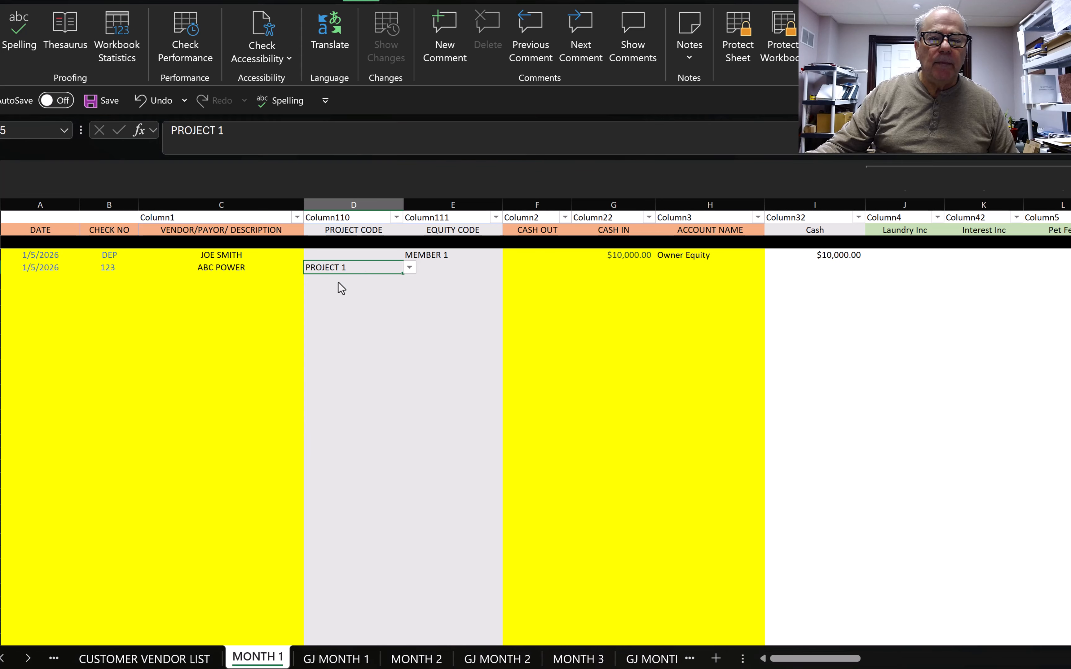
Step: Enter a $500.00 amount for the row and set its account name to Utilities
{"action": "left_click", "coordinate": [442, 269]}
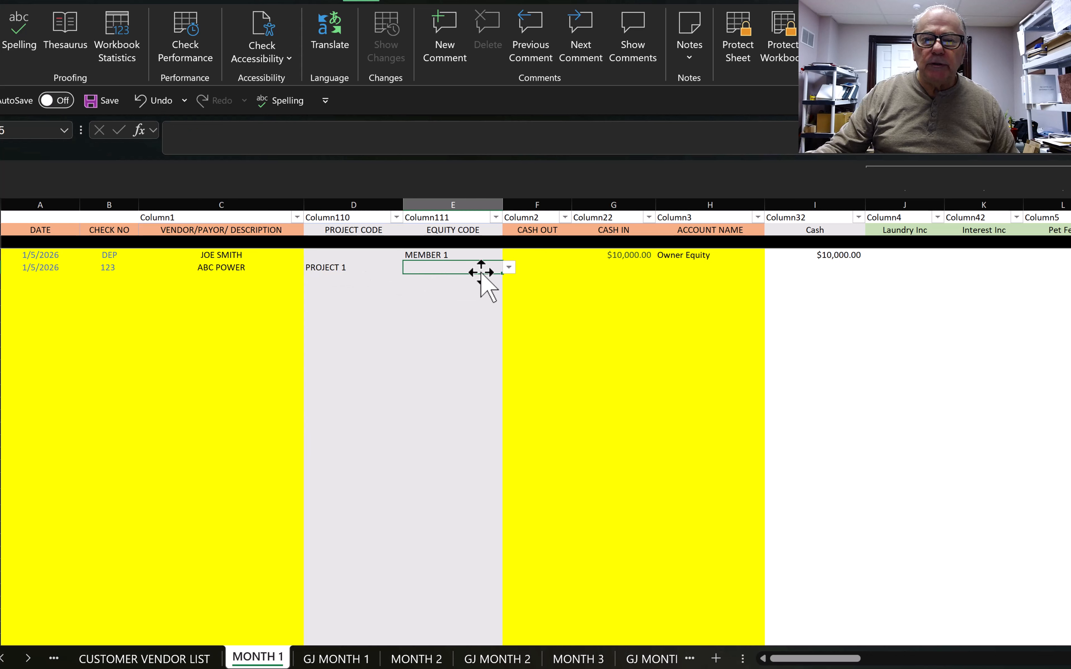
{"action": "left_click", "coordinate": [622, 267]}
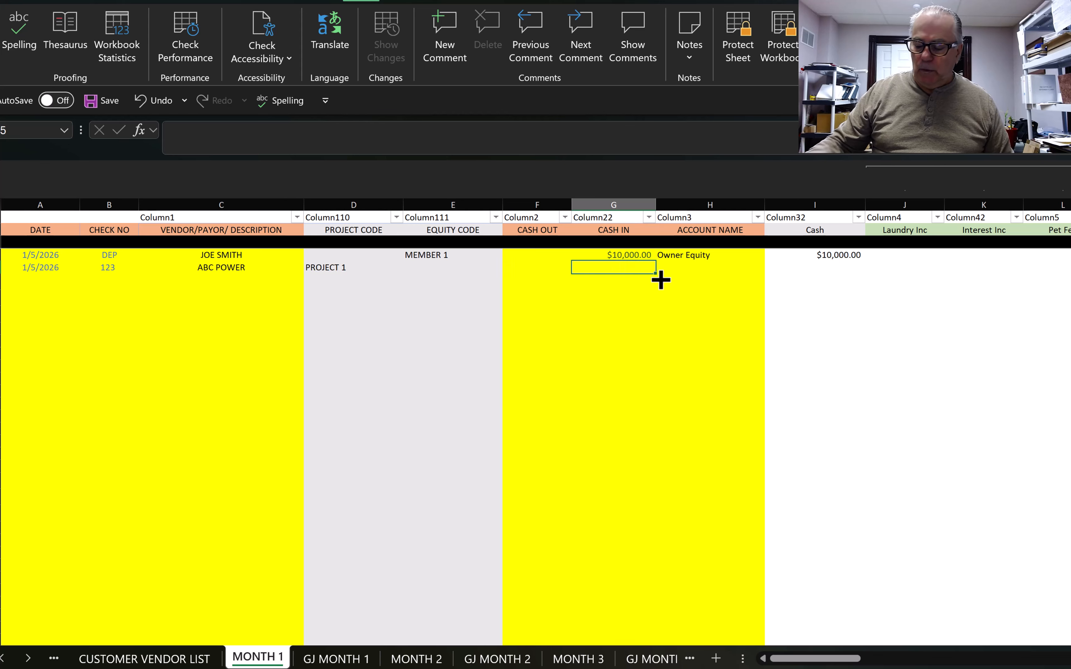
{"action": "type", "text": "500"}
{"action": "key", "text": "Tab"}
{"action": "key", "text": "alt+Down"}
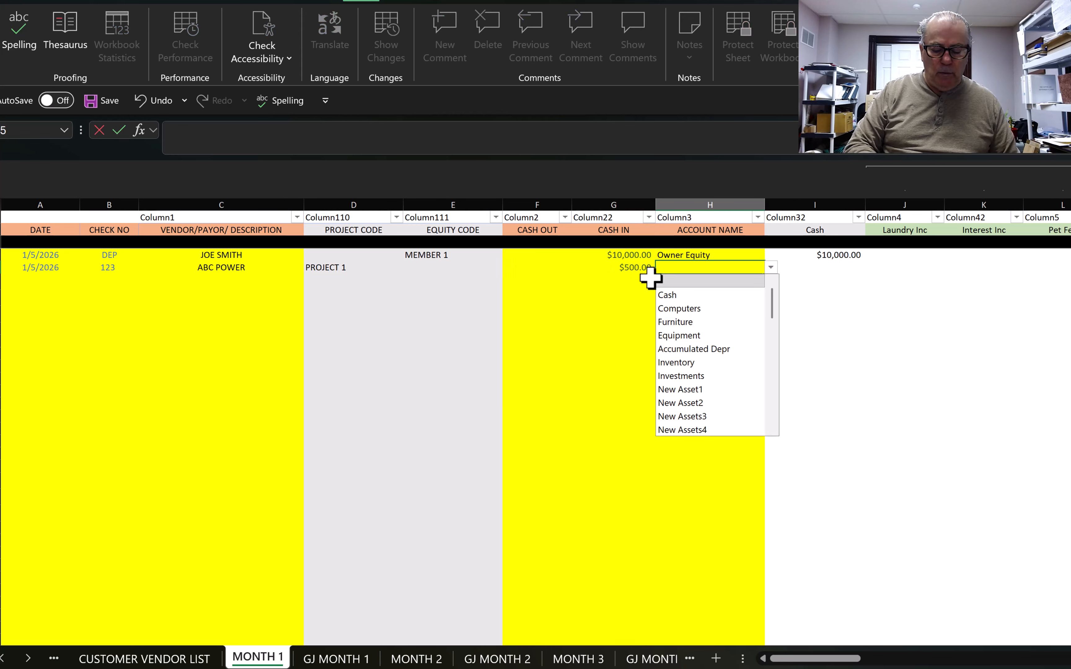
{"action": "type", "text": "UT"}
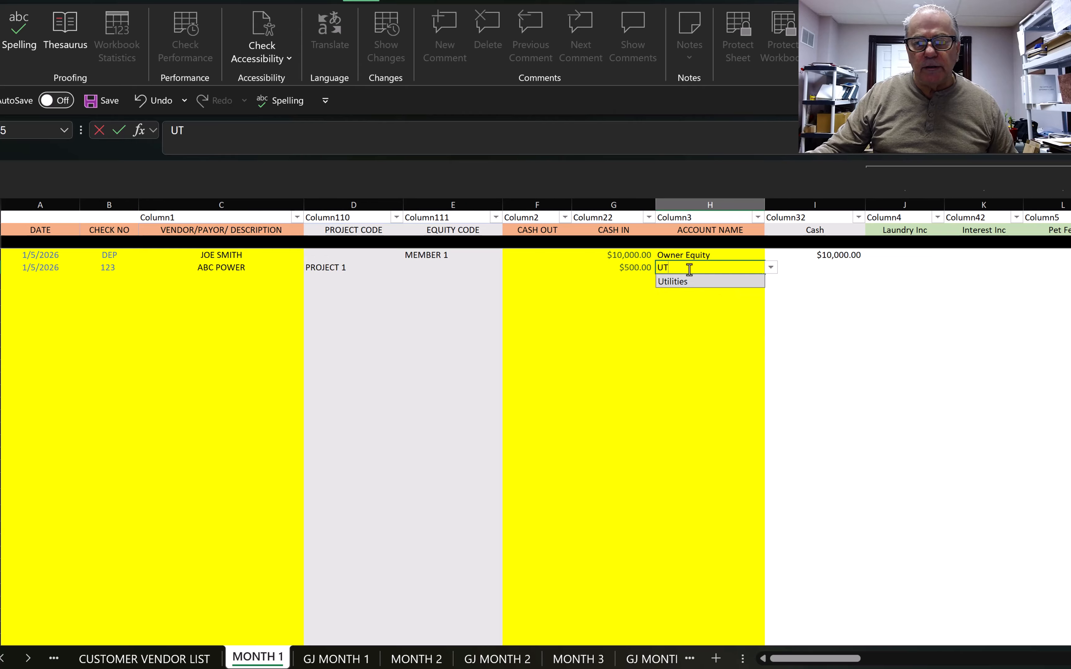
{"action": "left_click", "coordinate": [680, 282]}
{"action": "key", "text": "Tab"}
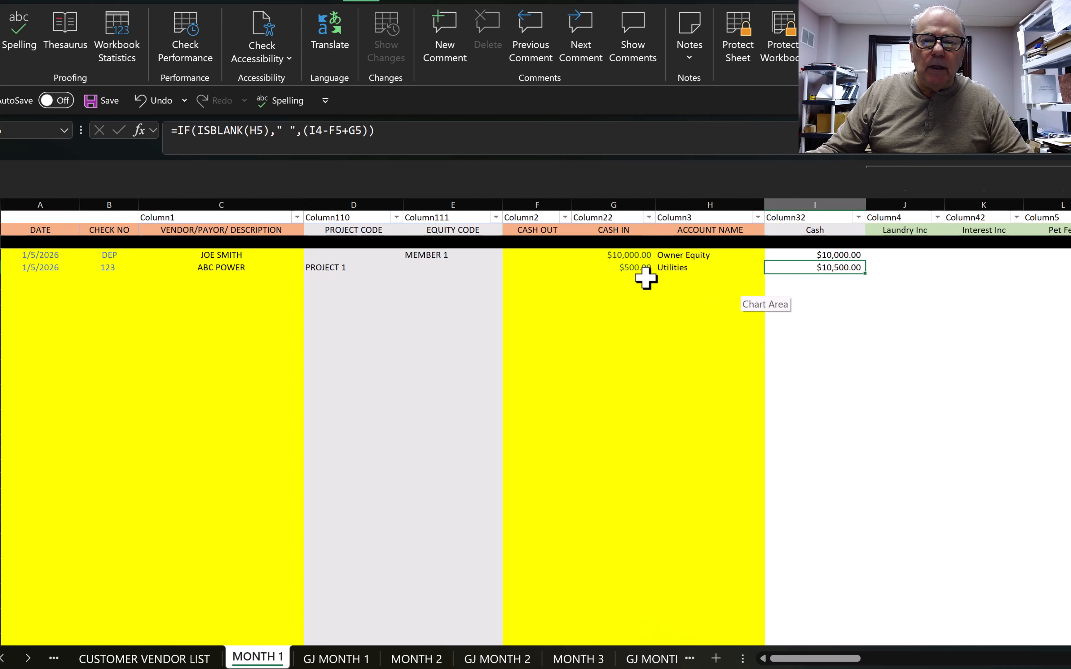
Step: Move the $500.00 from Cash In to Cash Out, leaving cash at $9,500.00
{"action": "left_click", "coordinate": [634, 270]}
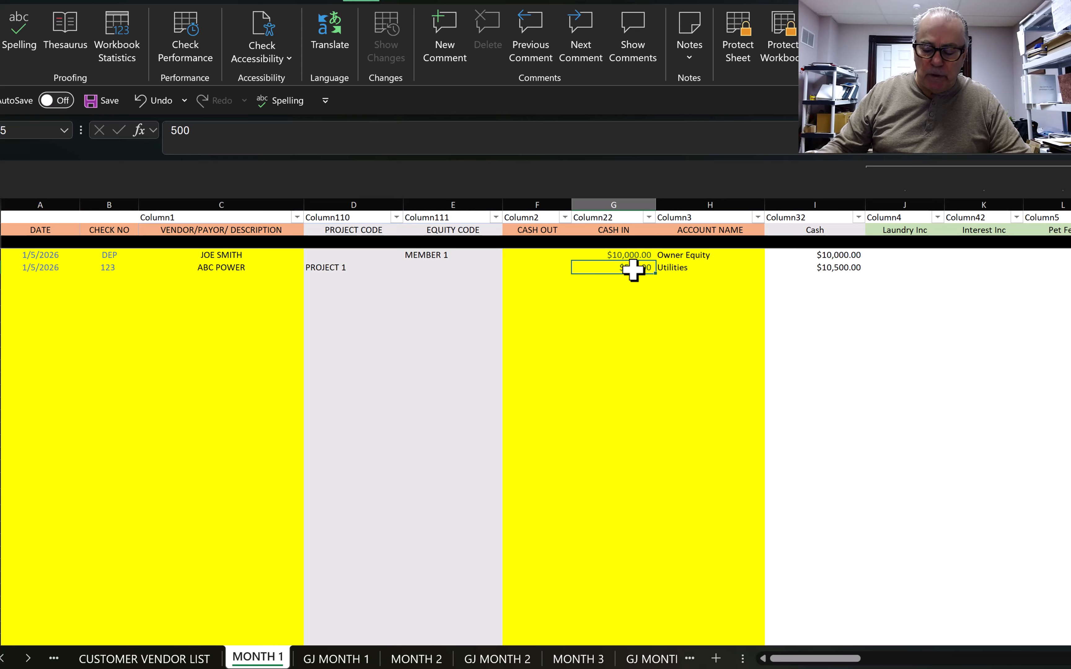
{"action": "key", "text": "BackSpace"}
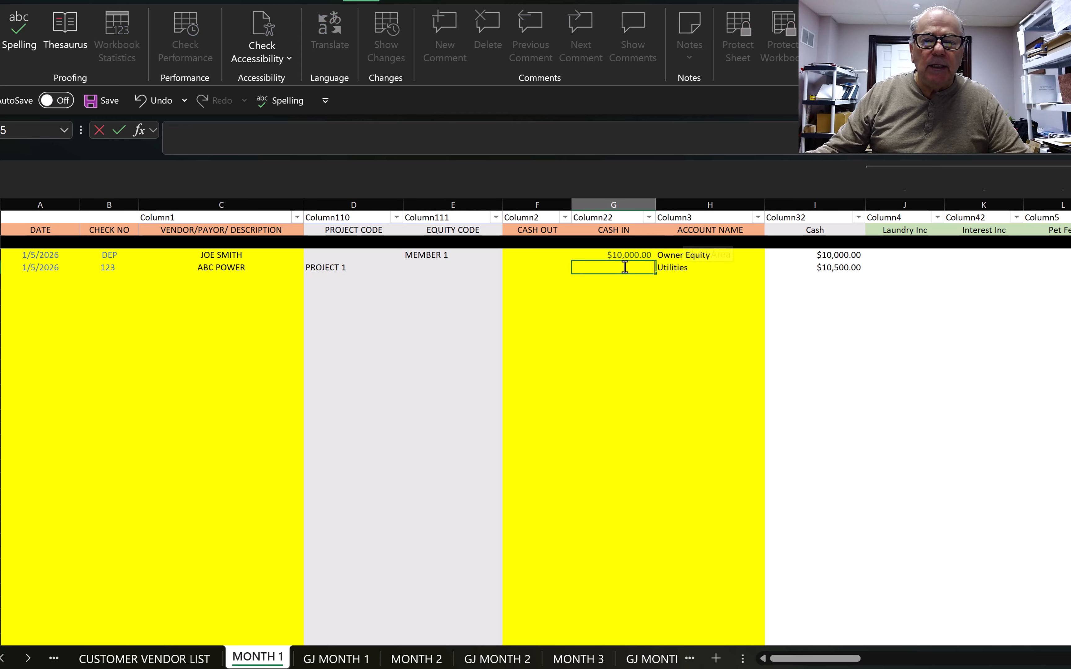
{"action": "left_click", "coordinate": [549, 269]}
{"action": "type", "text": "500"}
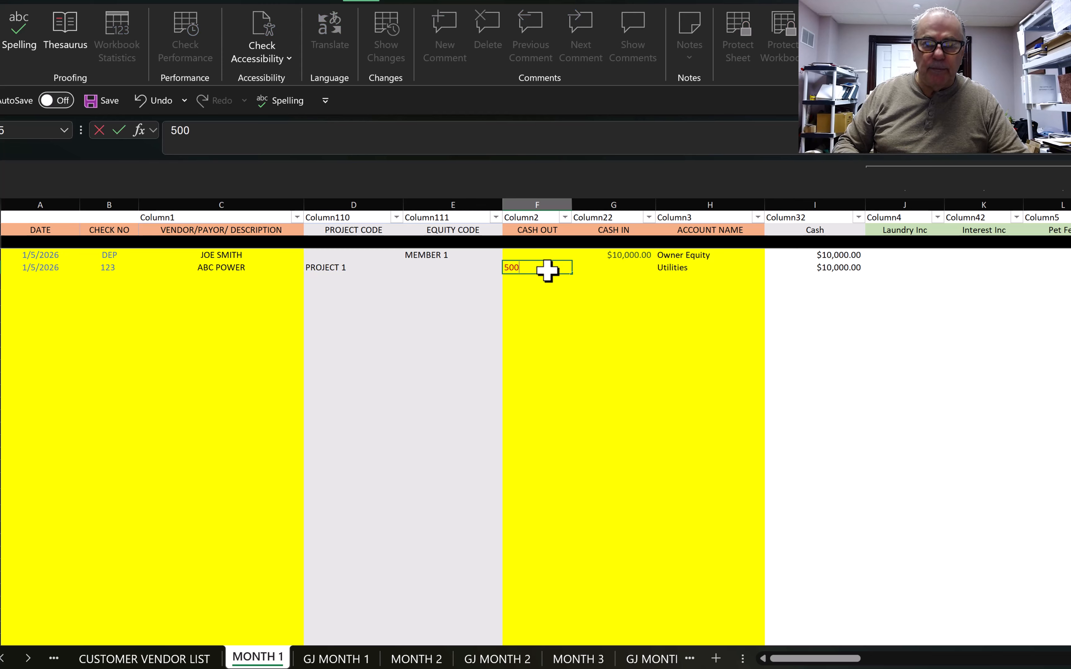
{"action": "key", "text": "Return"}
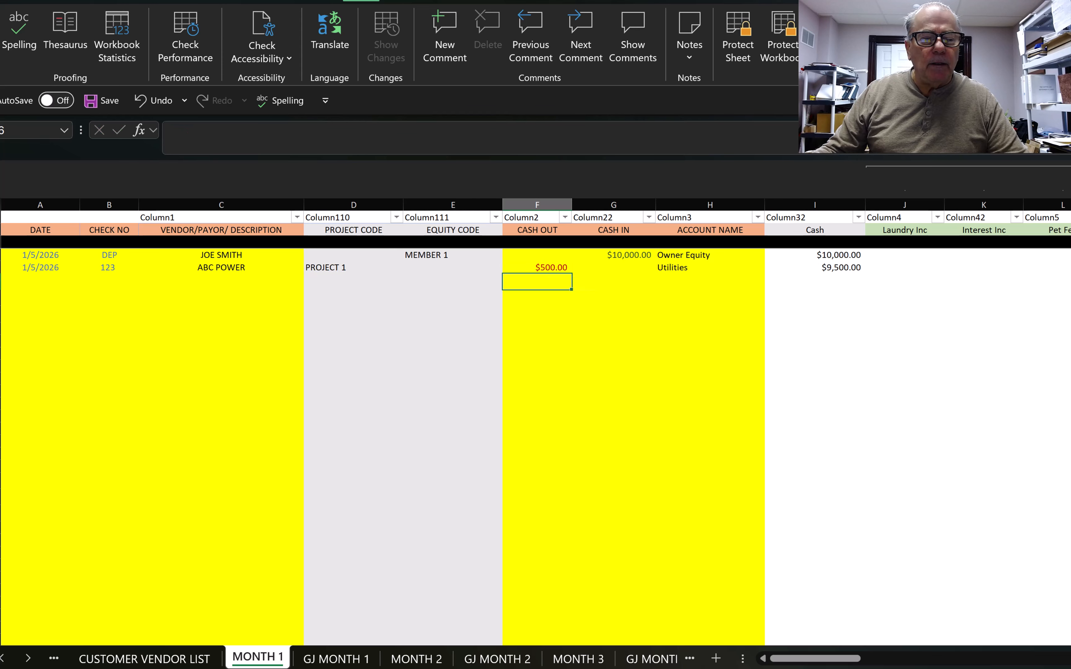
Step: Scroll through the sheet tabs and review the FINANCIAL STATEMENTS sheet
{"action": "left_click", "coordinate": [3, 659]}
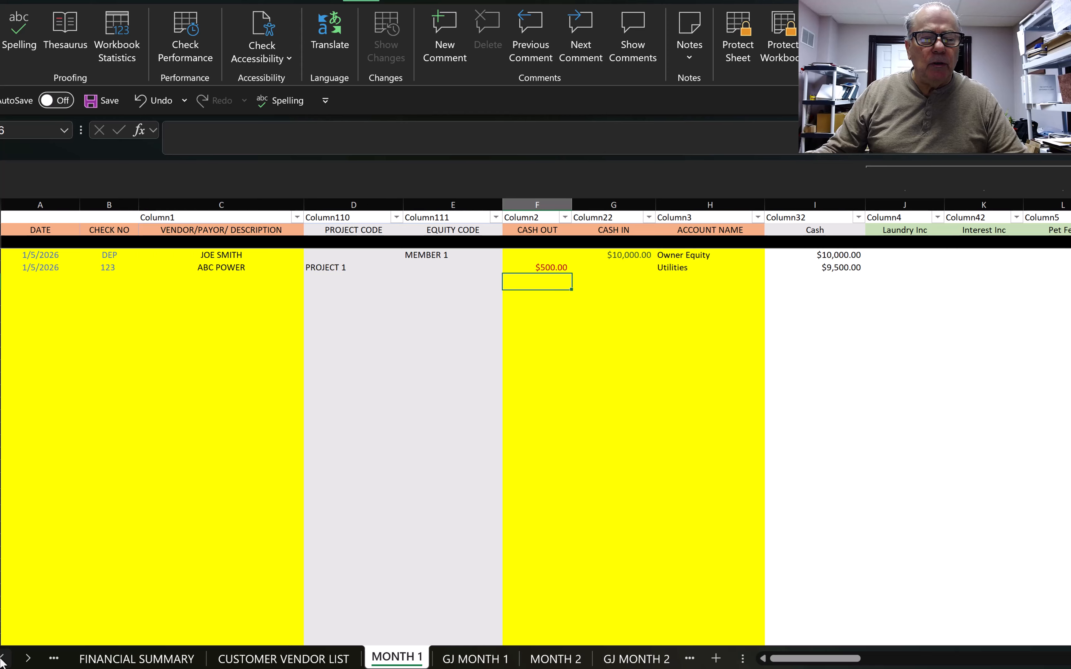
{"action": "left_click", "coordinate": [3, 659]}
{"action": "left_click", "coordinate": [3, 659]}
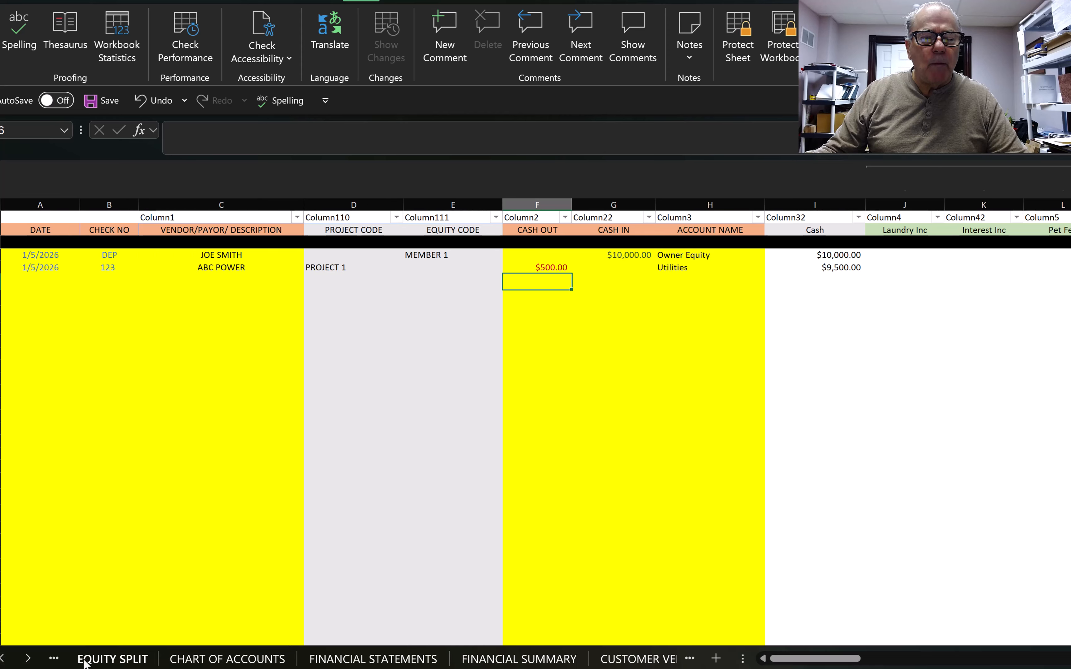
{"action": "left_click", "coordinate": [2, 659]}
{"action": "left_click", "coordinate": [3, 659]}
{"action": "left_click", "coordinate": [3, 659]}
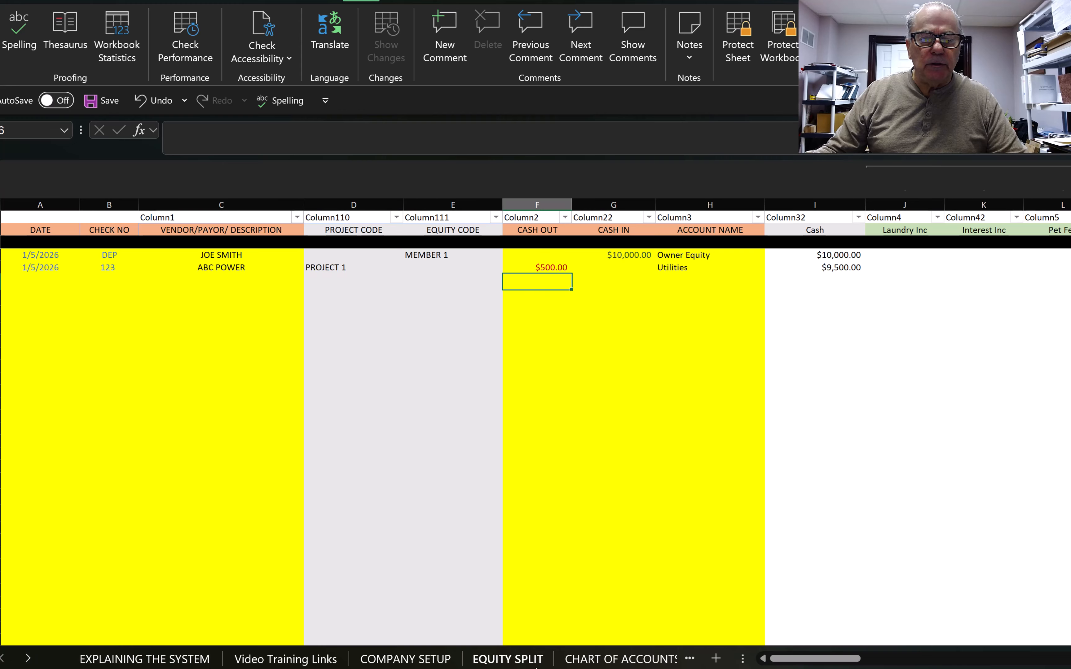
{"action": "left_click", "coordinate": [412, 660]}
{"action": "left_click", "coordinate": [333, 659]}
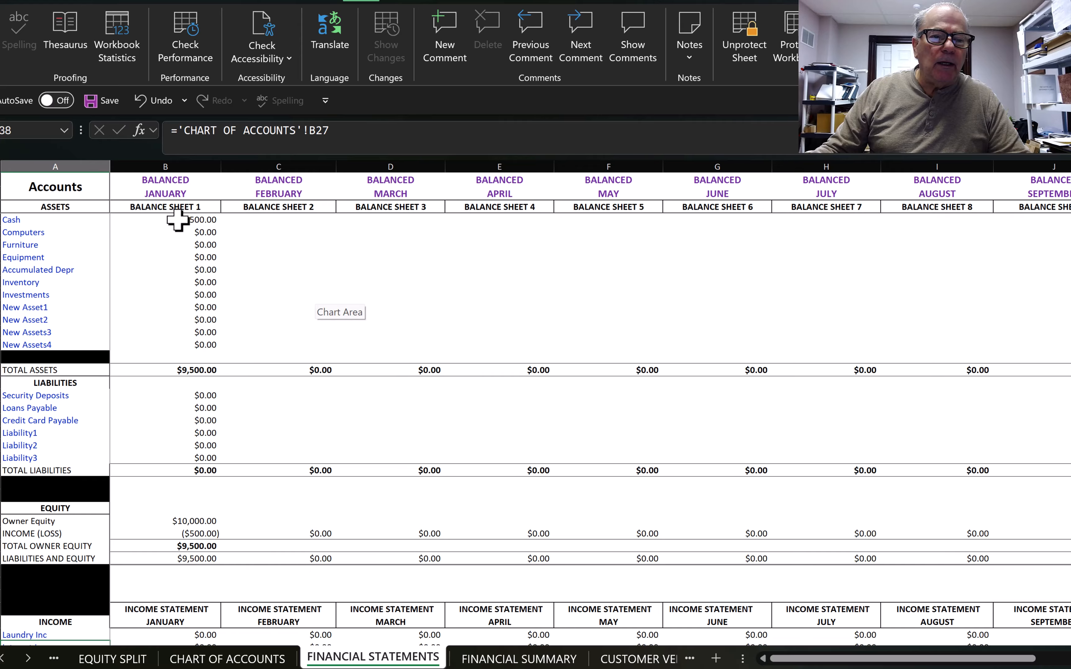
{"action": "scroll", "coordinate": [186, 469], "scroll_direction": "down", "scroll_amount": 6}
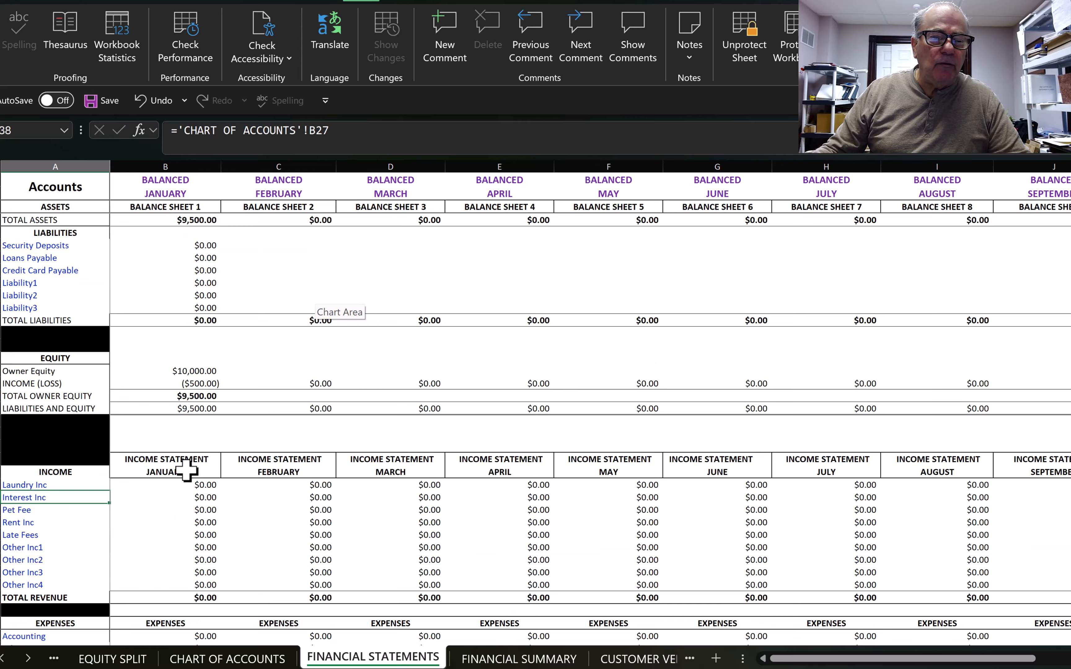
{"action": "scroll", "coordinate": [186, 469], "scroll_direction": "down", "scroll_amount": 2}
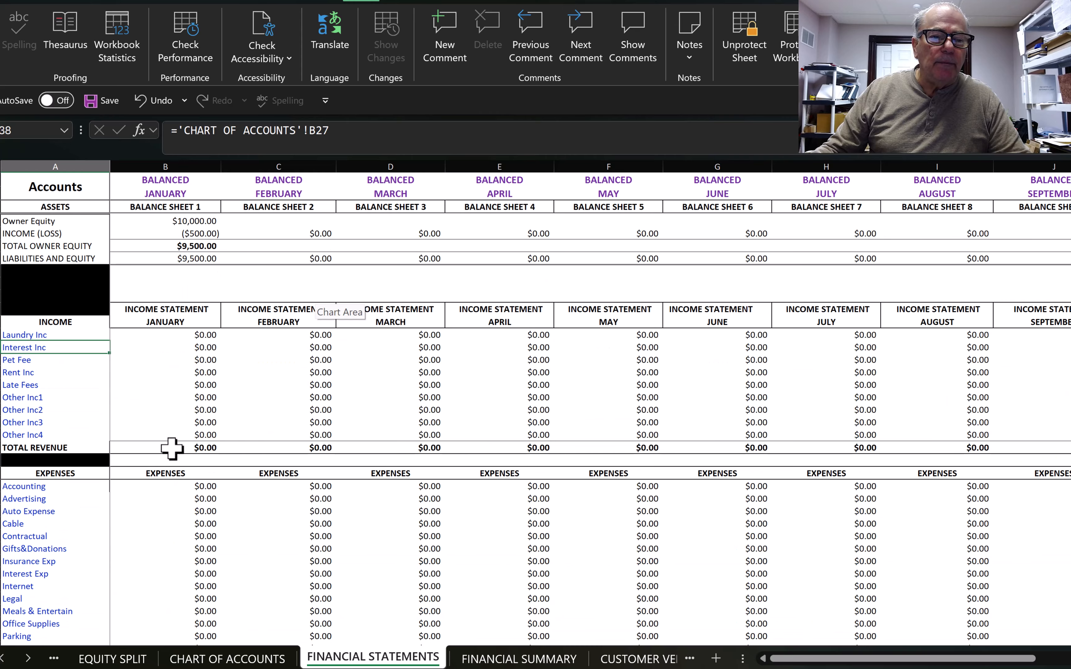
{"action": "scroll", "coordinate": [174, 441], "scroll_direction": "up", "scroll_amount": 6}
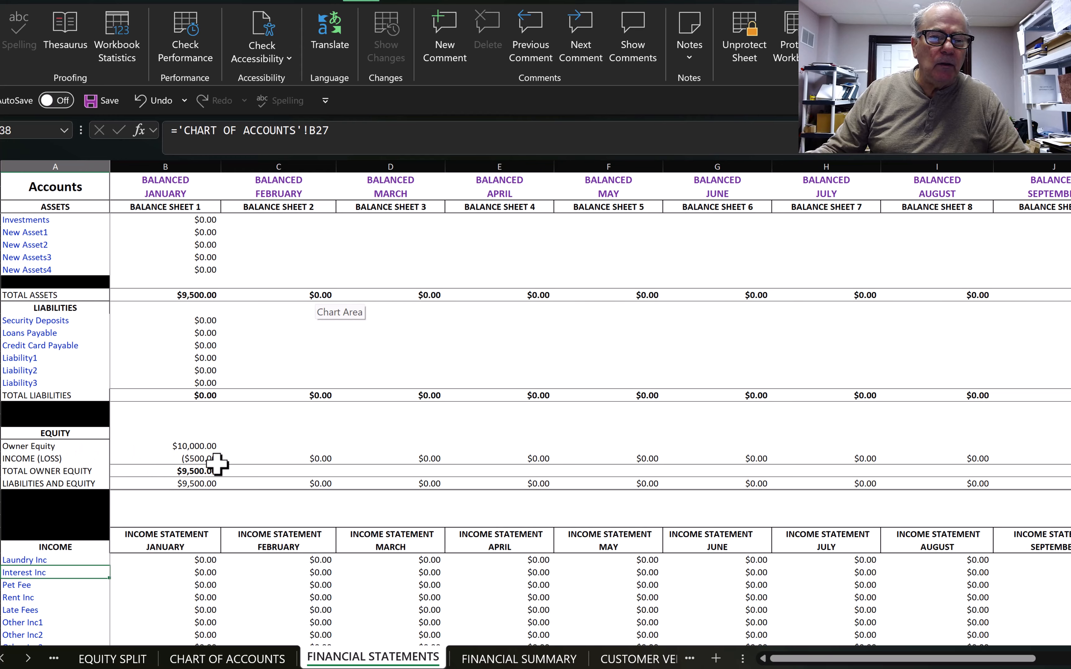
{"action": "scroll", "coordinate": [211, 463], "scroll_direction": "down", "scroll_amount": 9}
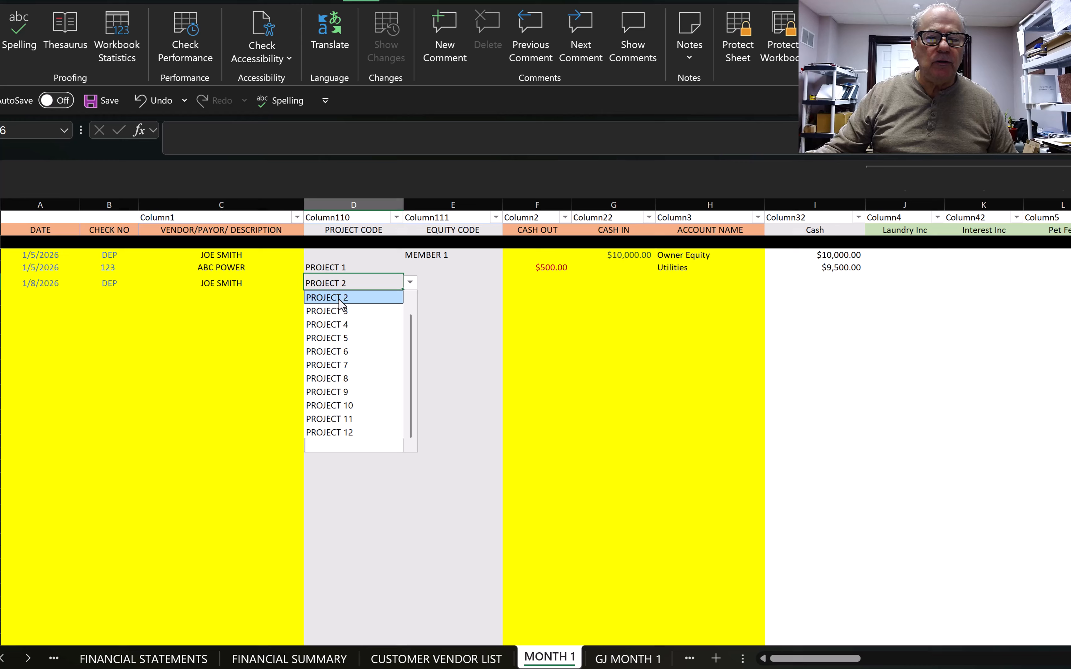
Step: Code the 1/8/2026 deposit PROJECT 2 and MEMBER 1, with $1,000.00 cash in to Owner Equity
{"action": "left_click", "coordinate": [341, 298]}
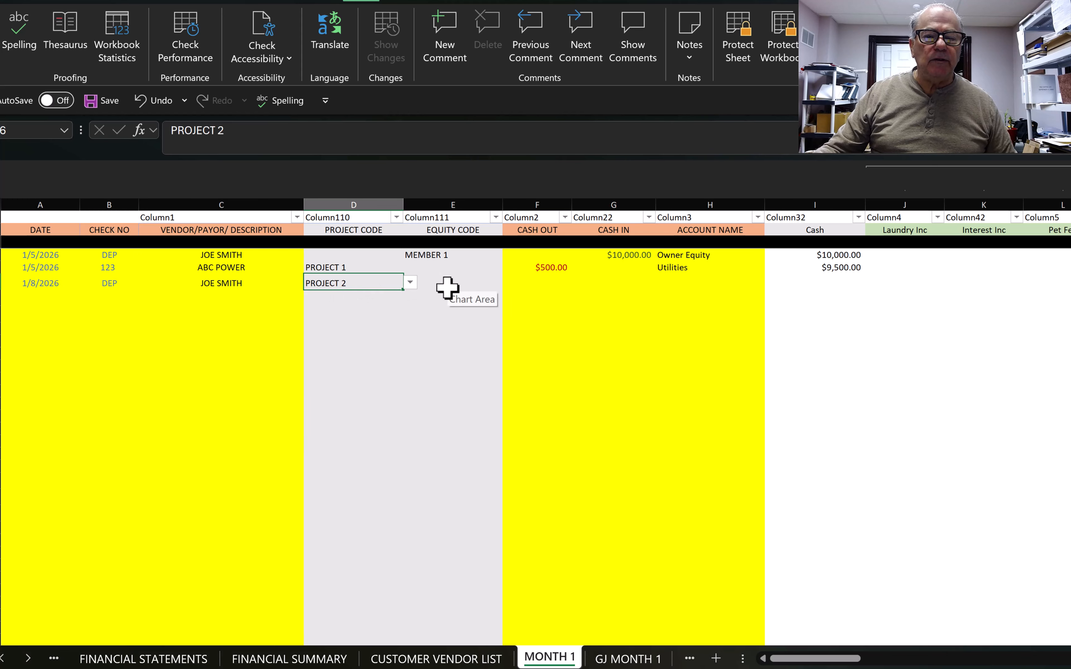
{"action": "left_click", "coordinate": [448, 284]}
{"action": "left_click", "coordinate": [510, 283]}
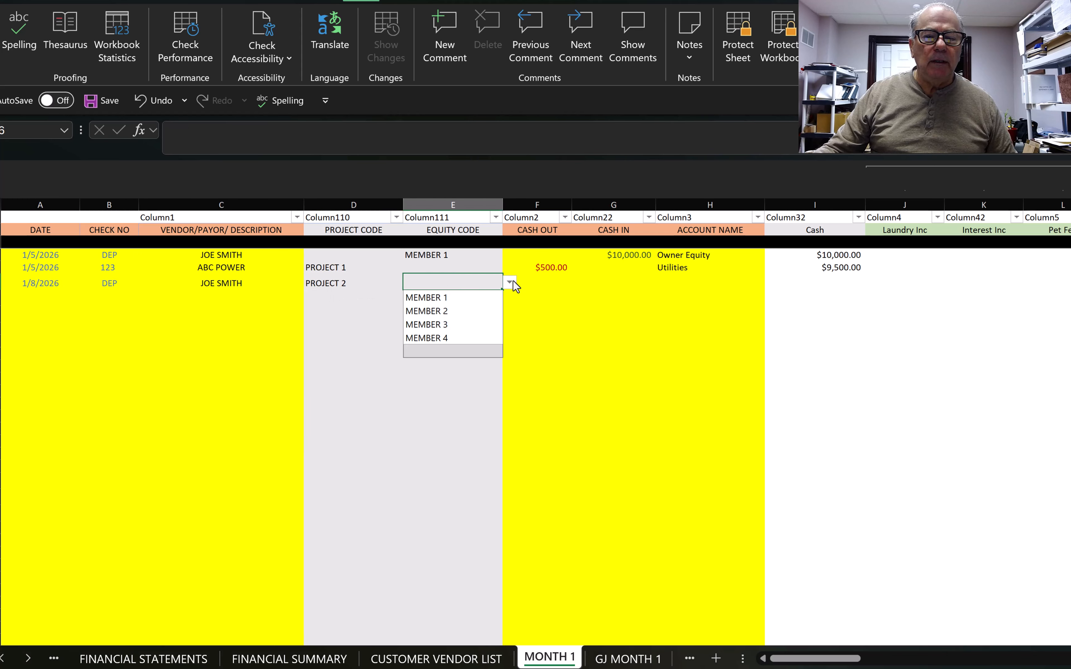
{"action": "left_click", "coordinate": [432, 298]}
{"action": "left_click", "coordinate": [613, 283]}
{"action": "type", "text": "1000"}
{"action": "key", "text": "Tab"}
{"action": "type", "text": "EQ"}
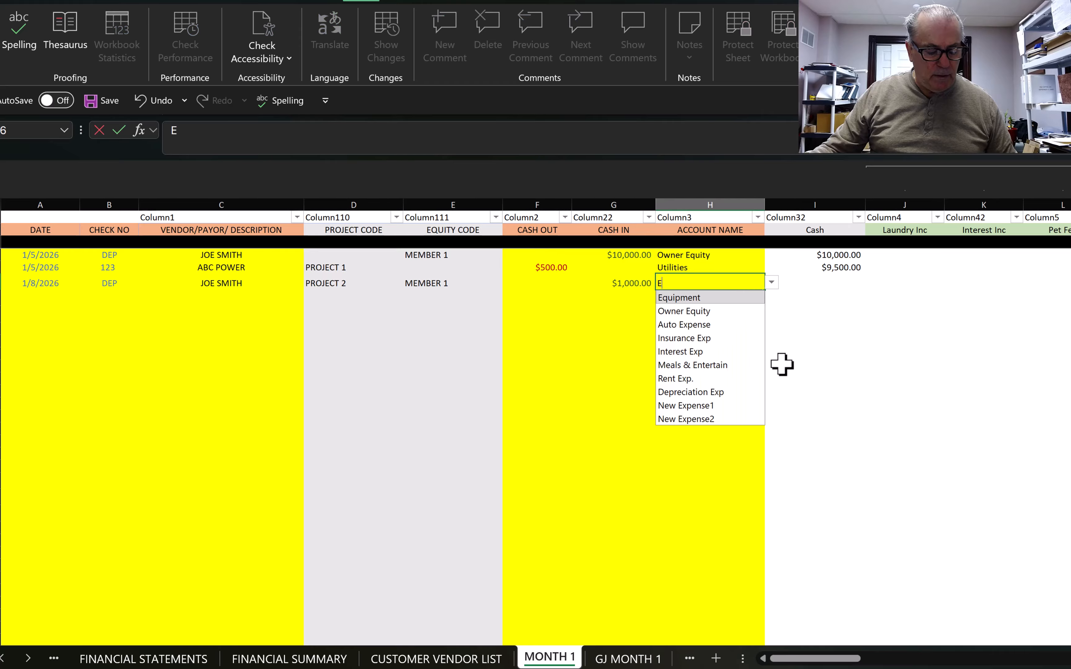
{"action": "left_click", "coordinate": [673, 312]}
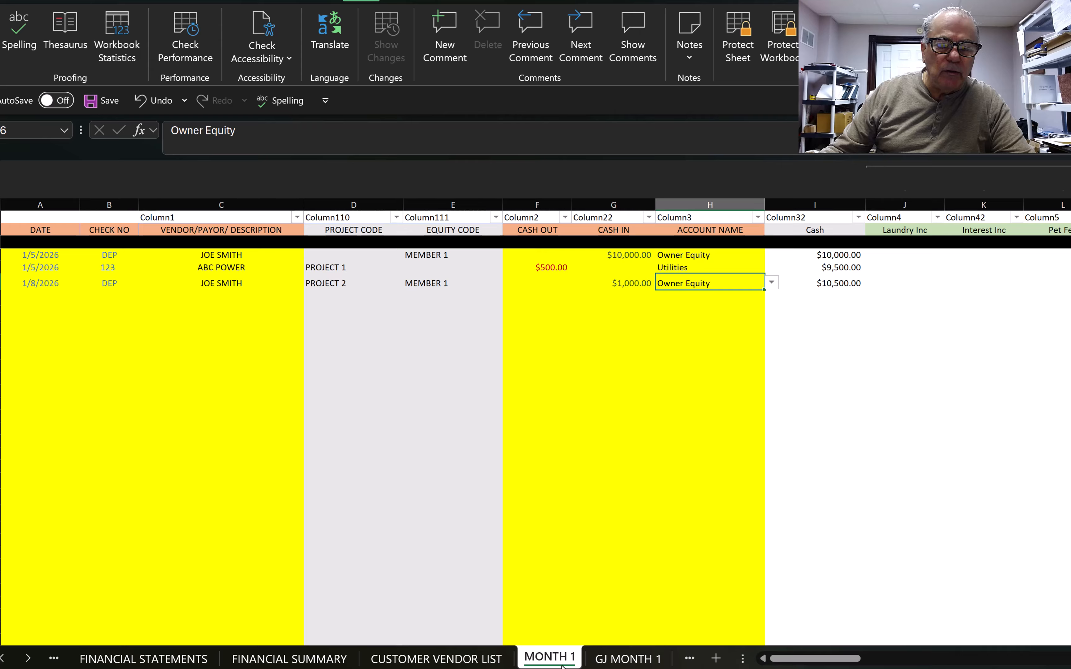
Step: Show the EQUITY SPLIT sheet, where MEMBER 1's equity totals $11,000.00
{"action": "left_click", "coordinate": [28, 659]}
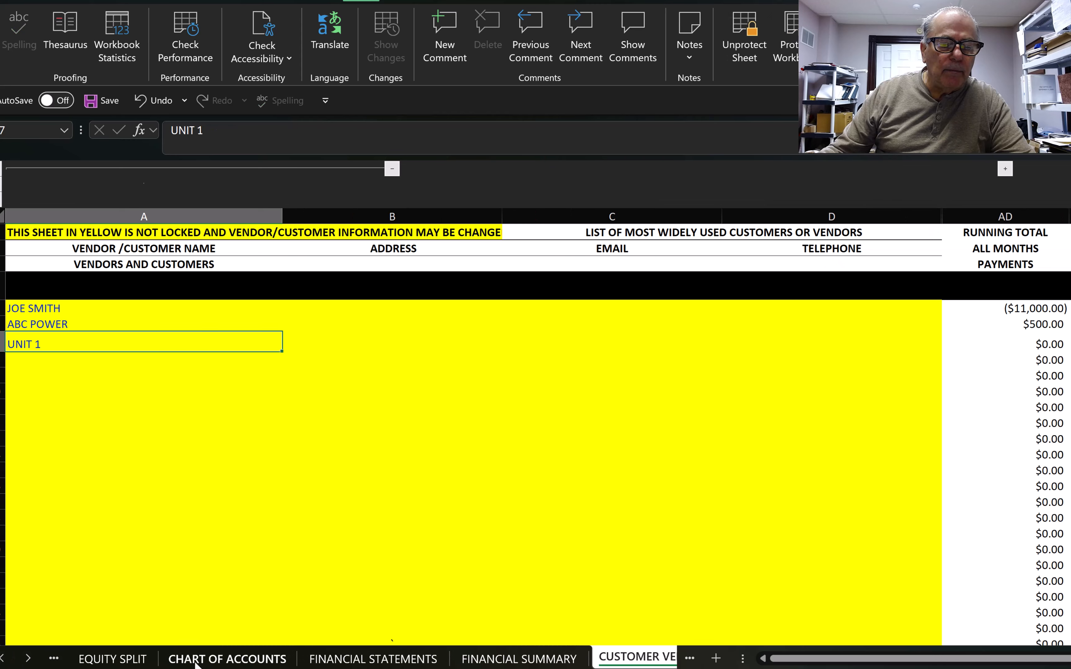
{"action": "left_click", "coordinate": [132, 661]}
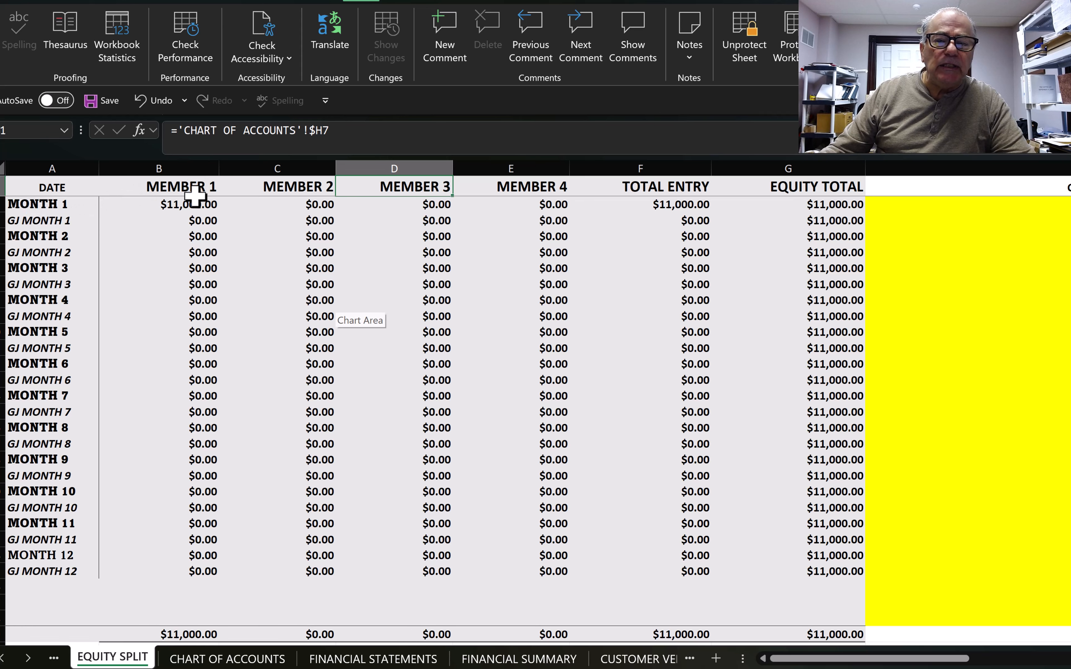
Step: Enter the MONTH 1 comment 'ENTRY 1 WAS 10K ENT 2 1K TO PROJECT 2' in H2
{"action": "left_click", "coordinate": [903, 205]}
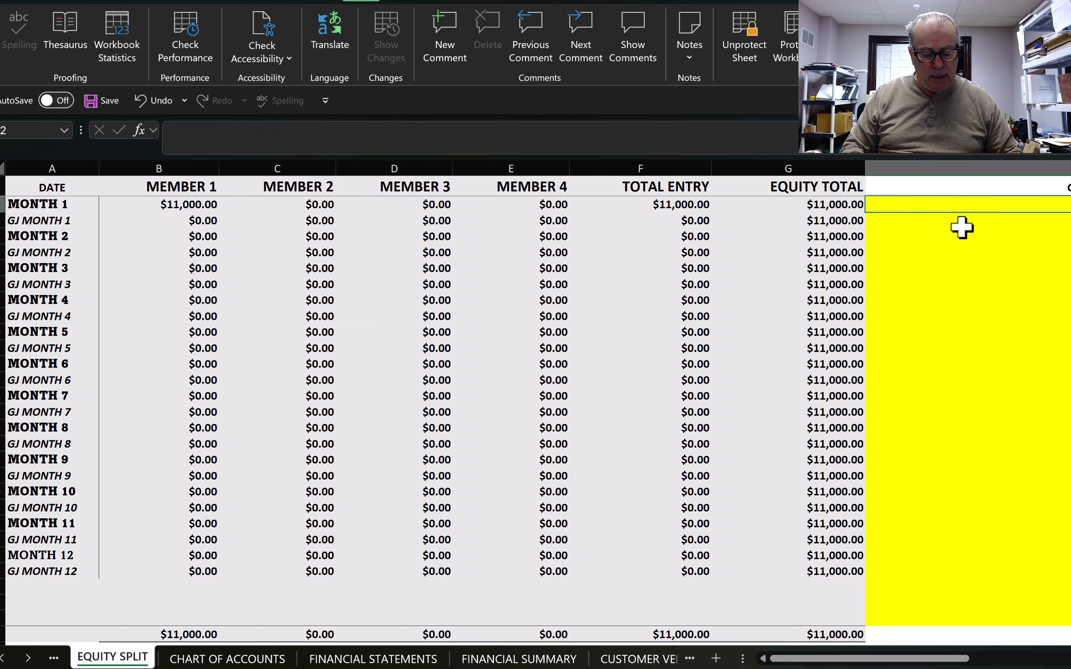
{"action": "type", "text": "ENTRY 1 WAS 10K"}
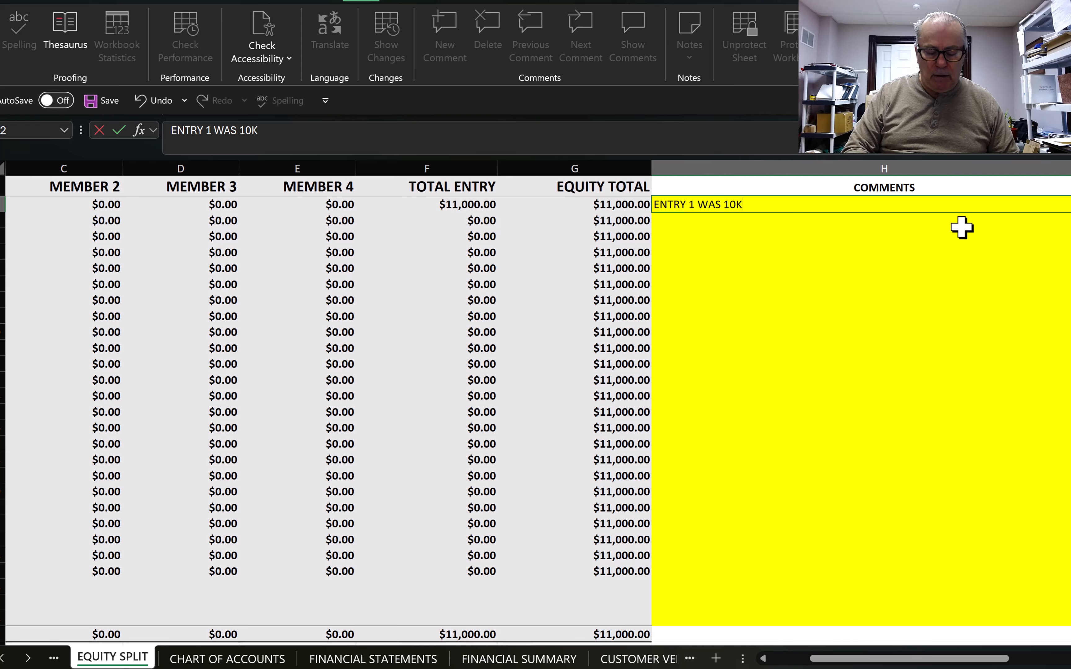
{"action": "type", "text": "ENT 2 1K"}
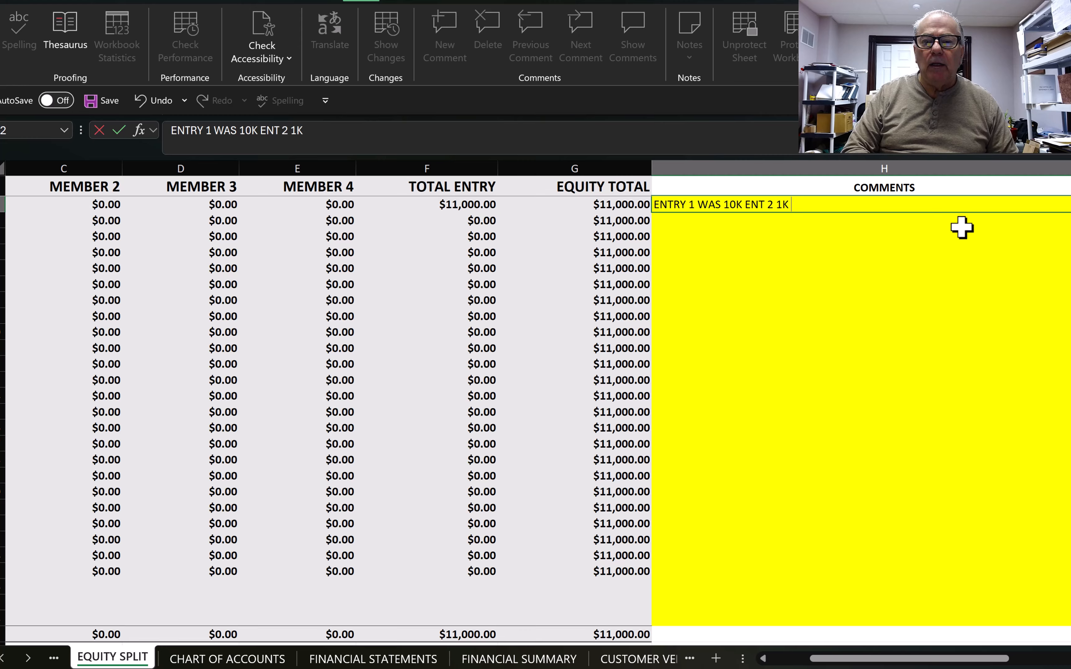
{"action": "type", "text": "TO PRO"}
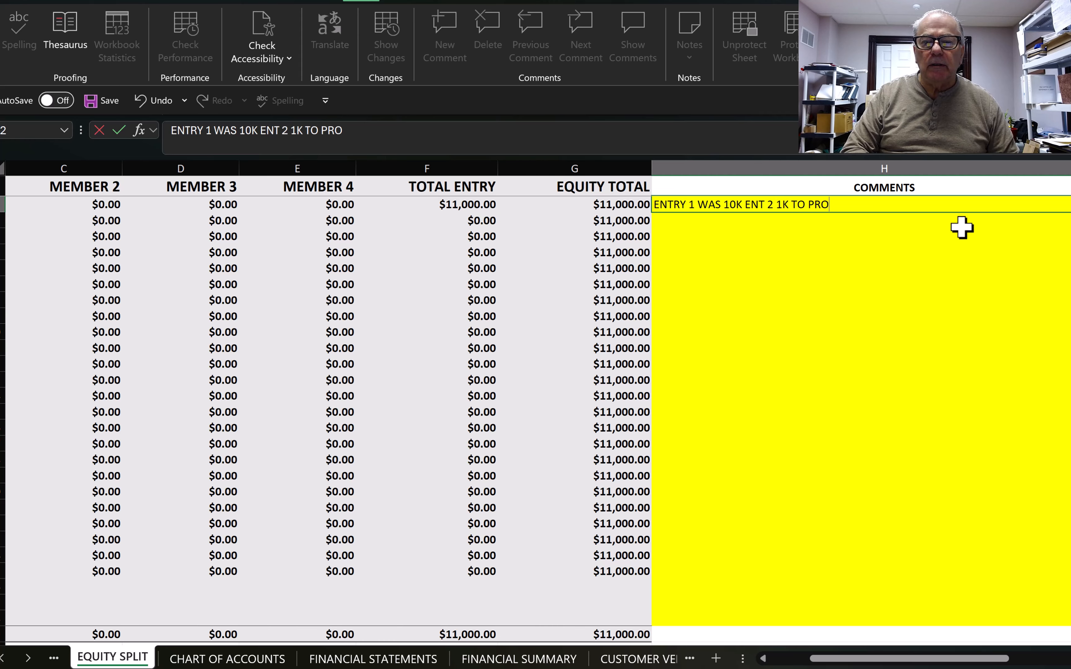
{"action": "type", "text": "JECT 2"}
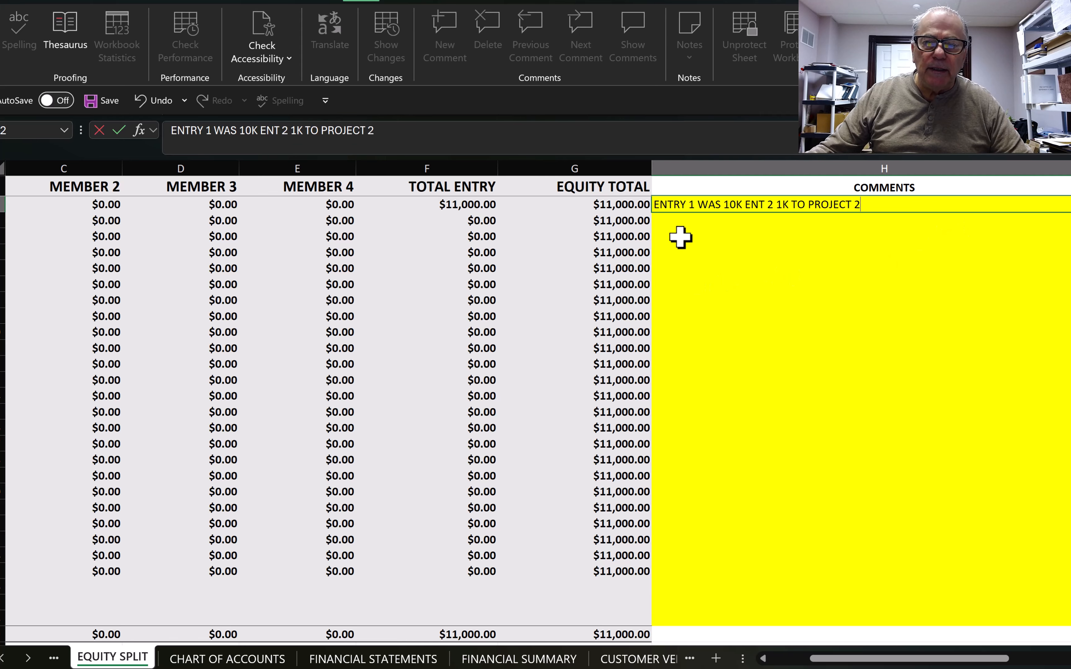
{"action": "key", "text": "Return"}
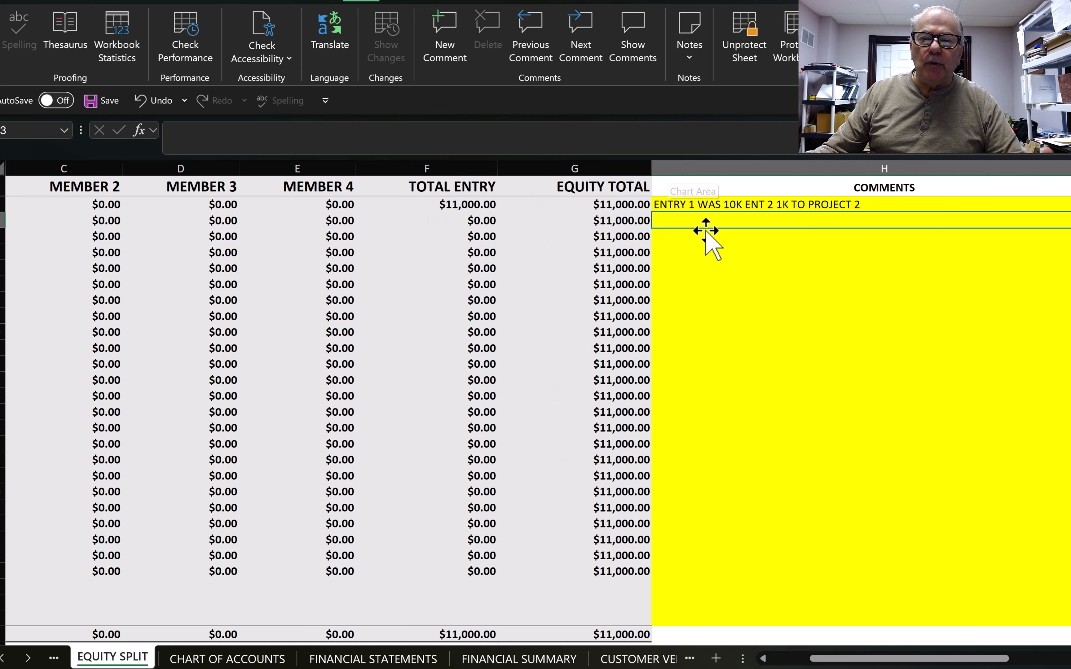
{"action": "scroll", "coordinate": [813, 203], "scroll_direction": "left", "scroll_amount": 2}
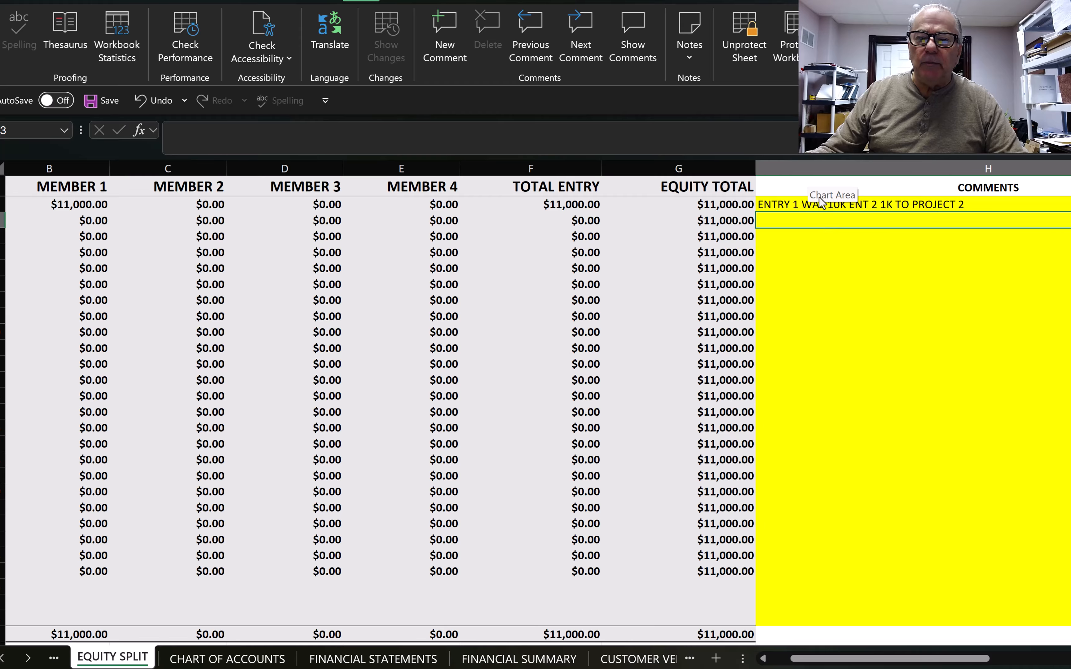
{"action": "scroll", "coordinate": [535, 385], "scroll_direction": "left", "scroll_amount": 1}
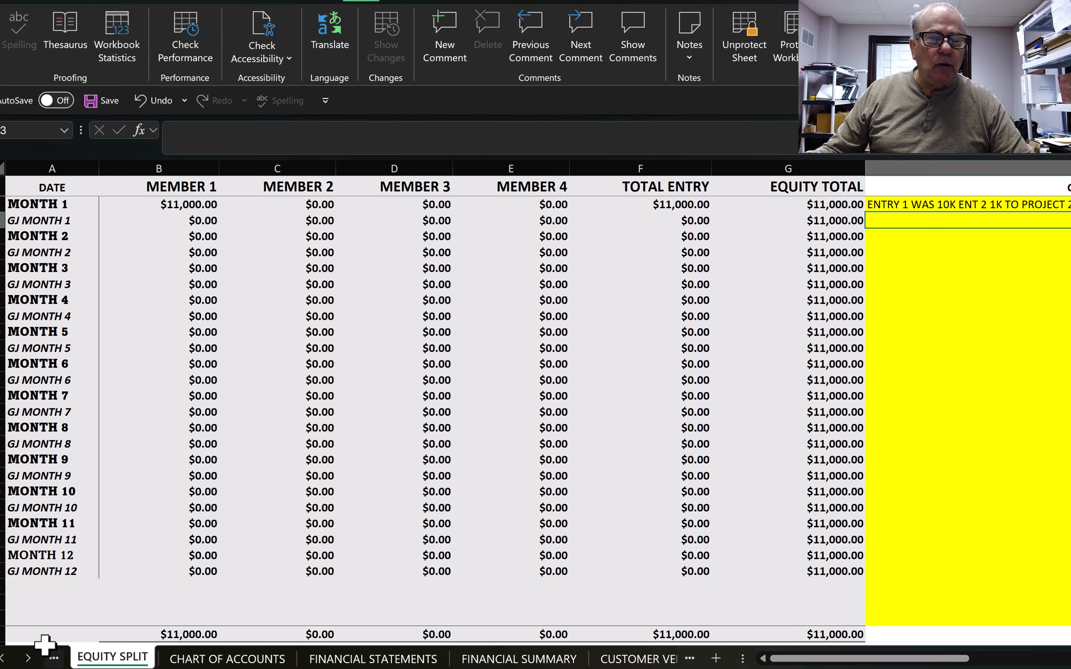
Step: Review PROJECT FINANCIALS - M1: PROJECT 1 cash -500.00, PROJECT 2 cash 1,000.00
{"action": "left_click", "coordinate": [29, 660]}
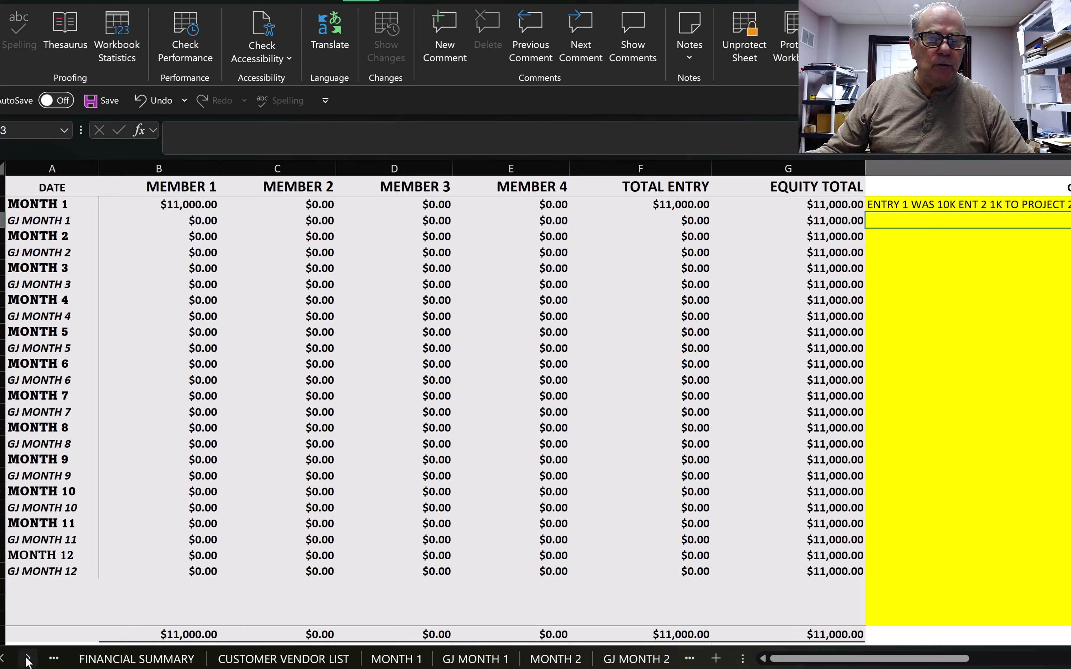
{"action": "left_click", "coordinate": [29, 660]}
{"action": "left_click", "coordinate": [29, 660]}
{"action": "left_click", "coordinate": [29, 660]}
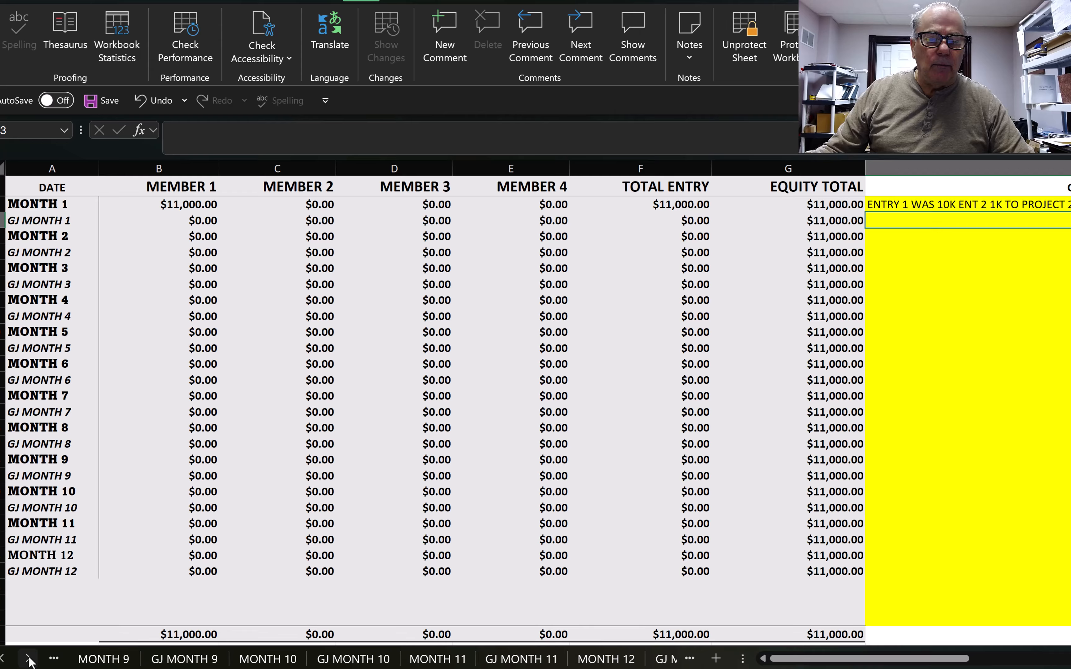
{"action": "left_click", "coordinate": [28, 660]}
{"action": "left_click", "coordinate": [28, 660]}
{"action": "left_click", "coordinate": [397, 658]}
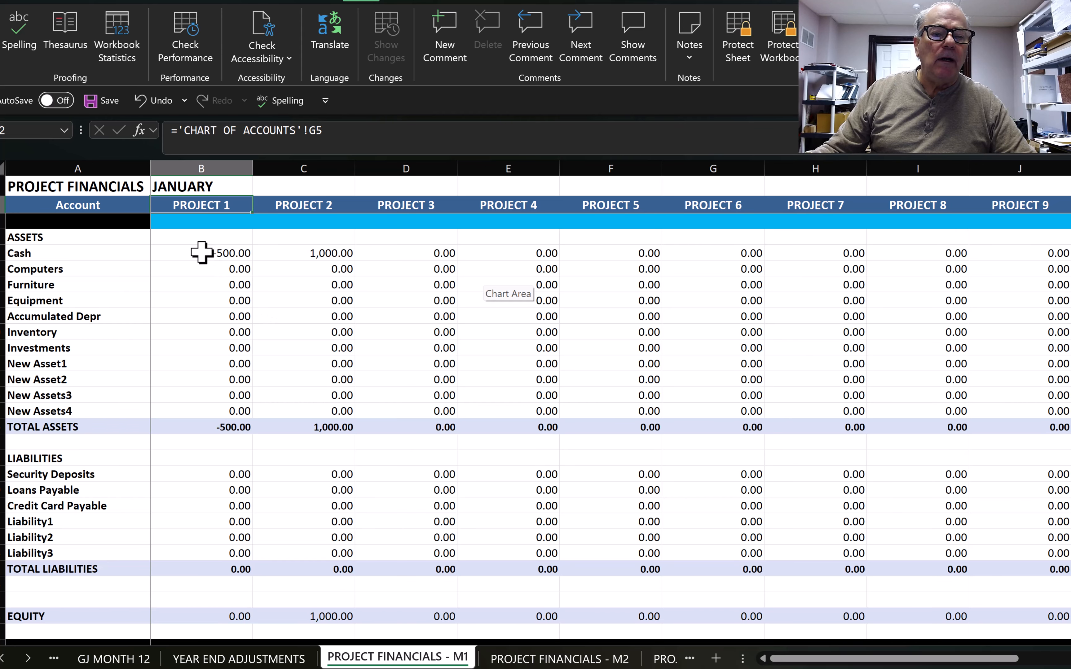
{"action": "scroll", "coordinate": [201, 260], "scroll_direction": "down", "scroll_amount": 8}
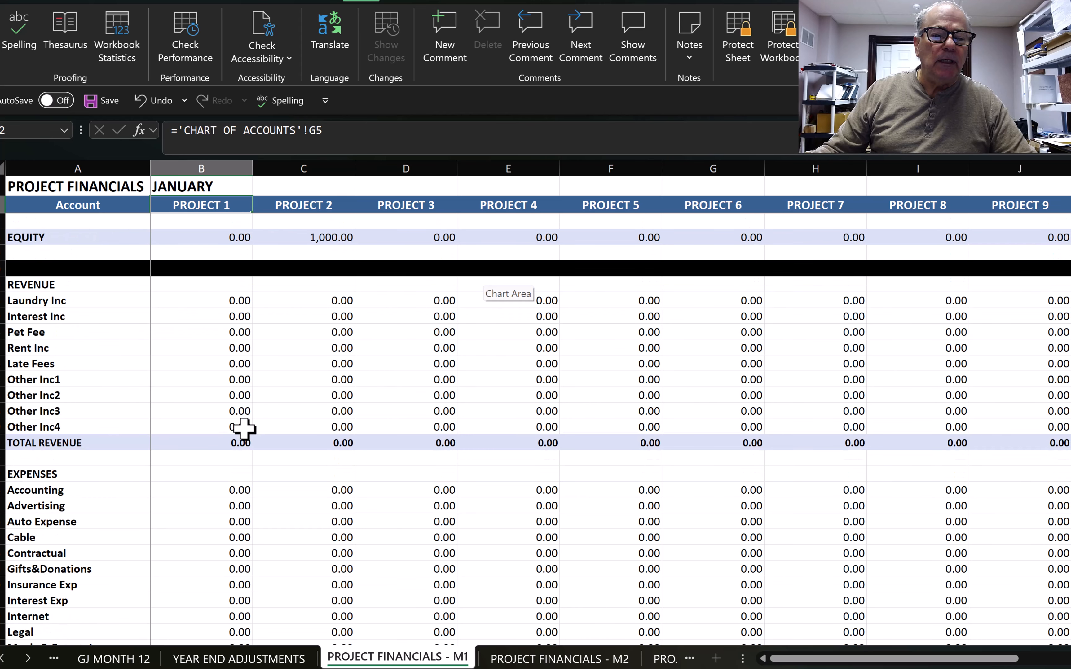
{"action": "scroll", "coordinate": [242, 429], "scroll_direction": "down", "scroll_amount": 8}
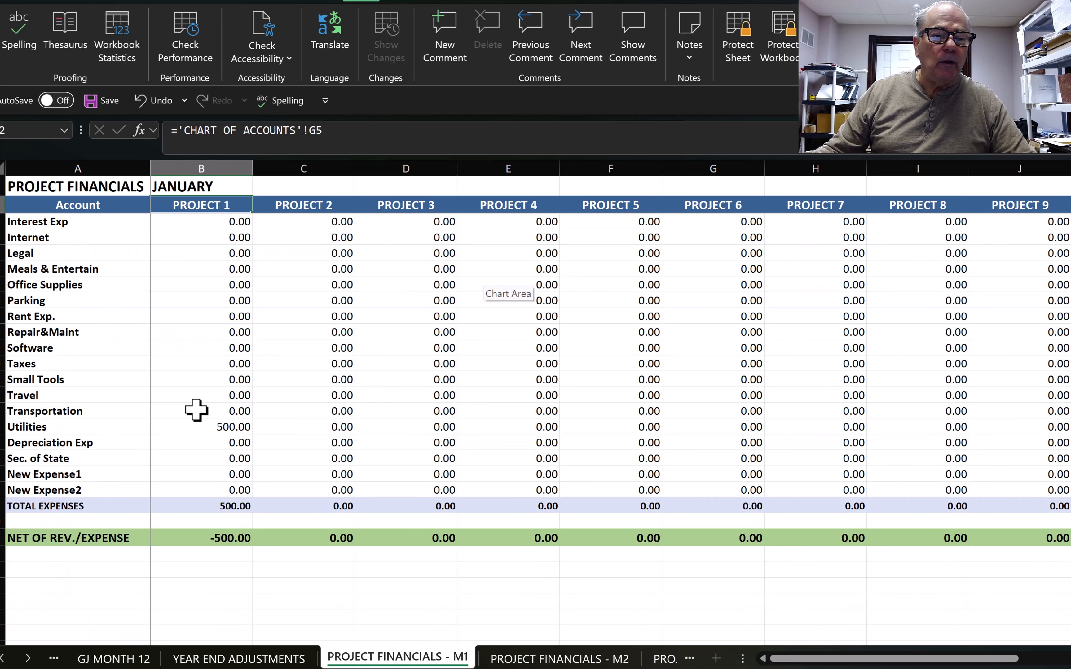
{"action": "scroll", "coordinate": [242, 407], "scroll_direction": "up", "scroll_amount": 16}
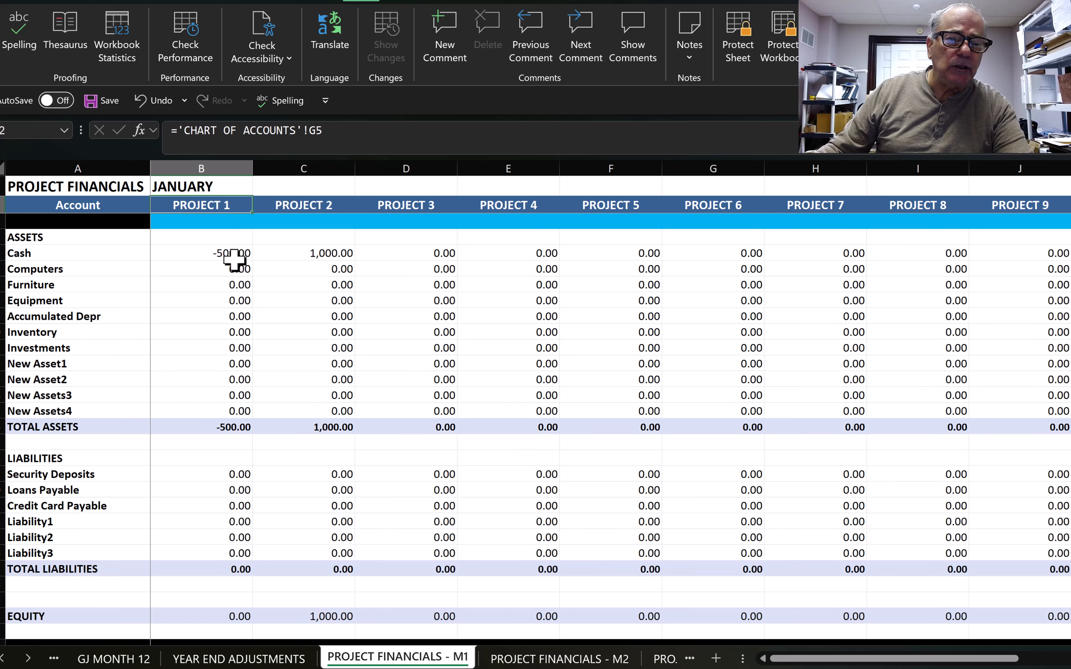
{"action": "scroll", "coordinate": [234, 261], "scroll_direction": "down", "scroll_amount": 4}
{"action": "scroll", "coordinate": [248, 299], "scroll_direction": "up", "scroll_amount": 4}
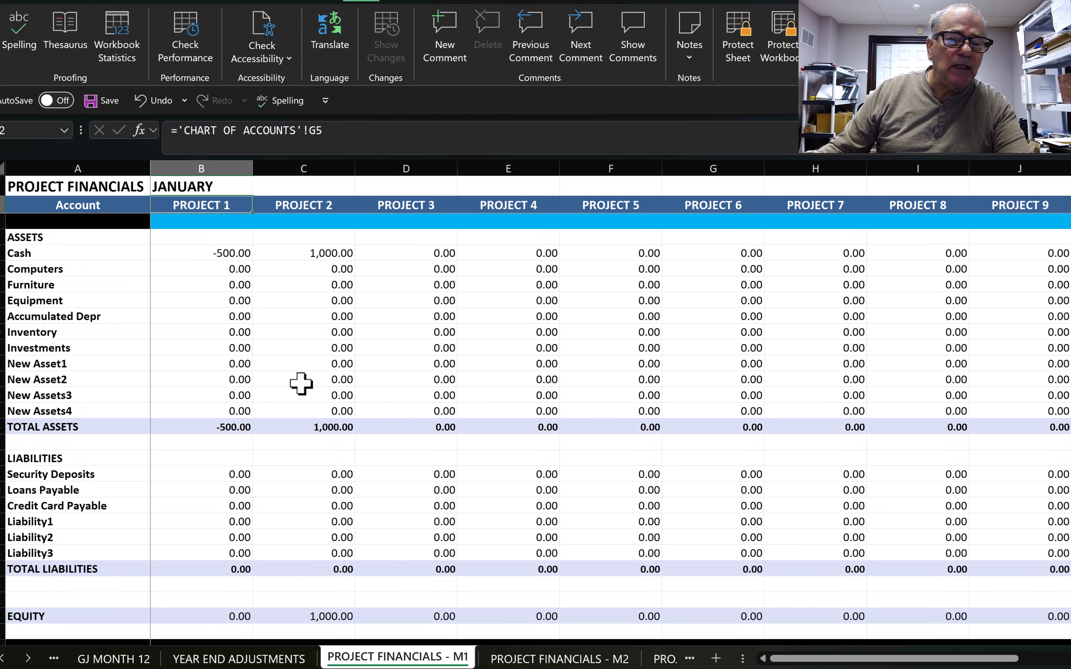
{"action": "scroll", "coordinate": [265, 395], "scroll_direction": "down", "scroll_amount": 3}
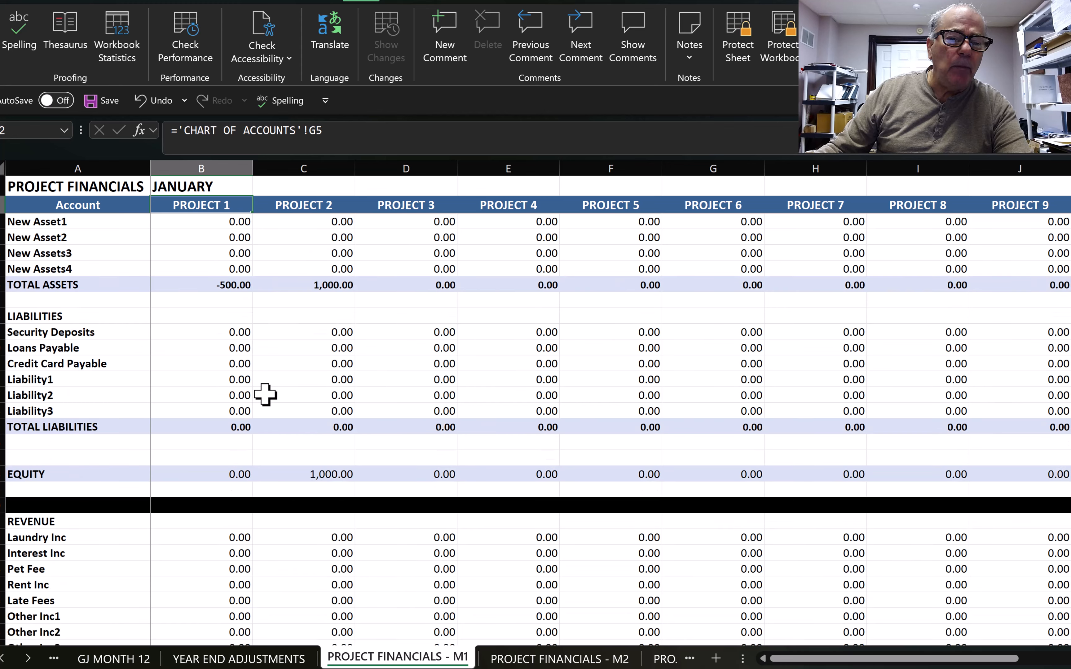
{"action": "scroll", "coordinate": [266, 395], "scroll_direction": "up", "scroll_amount": 2}
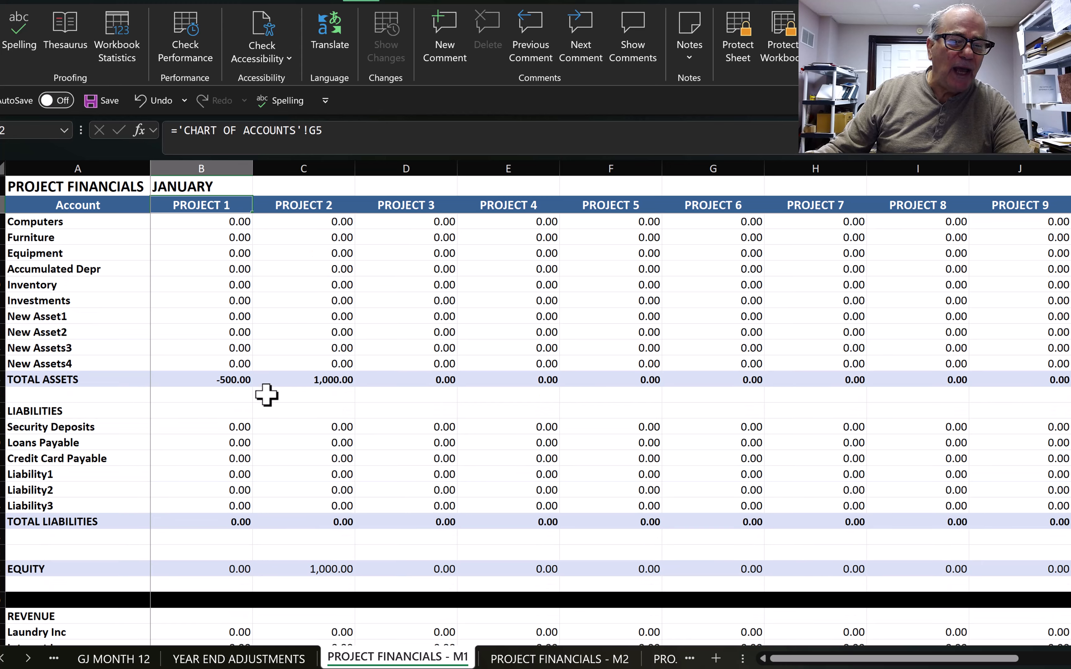
{"action": "scroll", "coordinate": [267, 396], "scroll_direction": "down", "scroll_amount": 4}
{"action": "scroll", "coordinate": [269, 397], "scroll_direction": "up", "scroll_amount": 5}
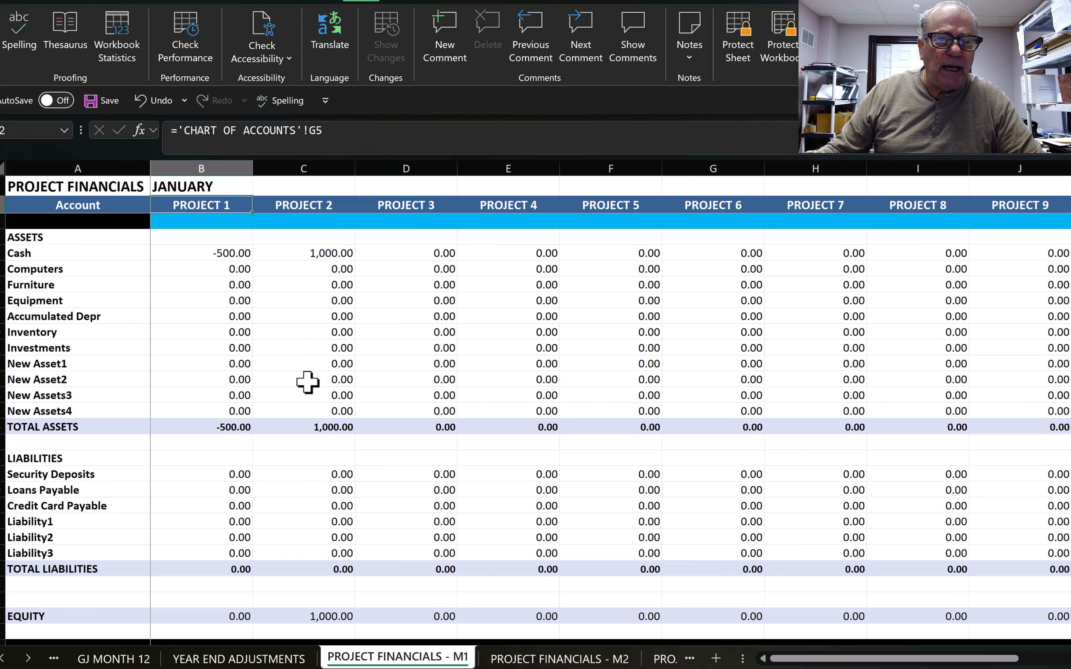
{"action": "scroll", "coordinate": [341, 434], "scroll_direction": "down", "scroll_amount": 3}
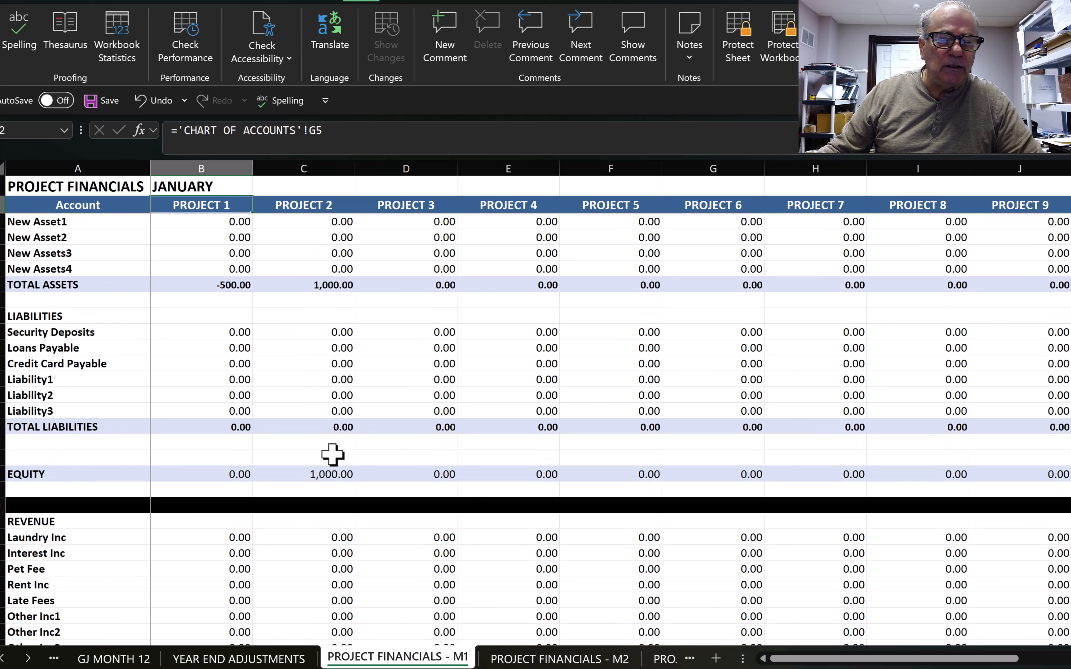
{"action": "scroll", "coordinate": [394, 492], "scroll_direction": "down", "scroll_amount": 13}
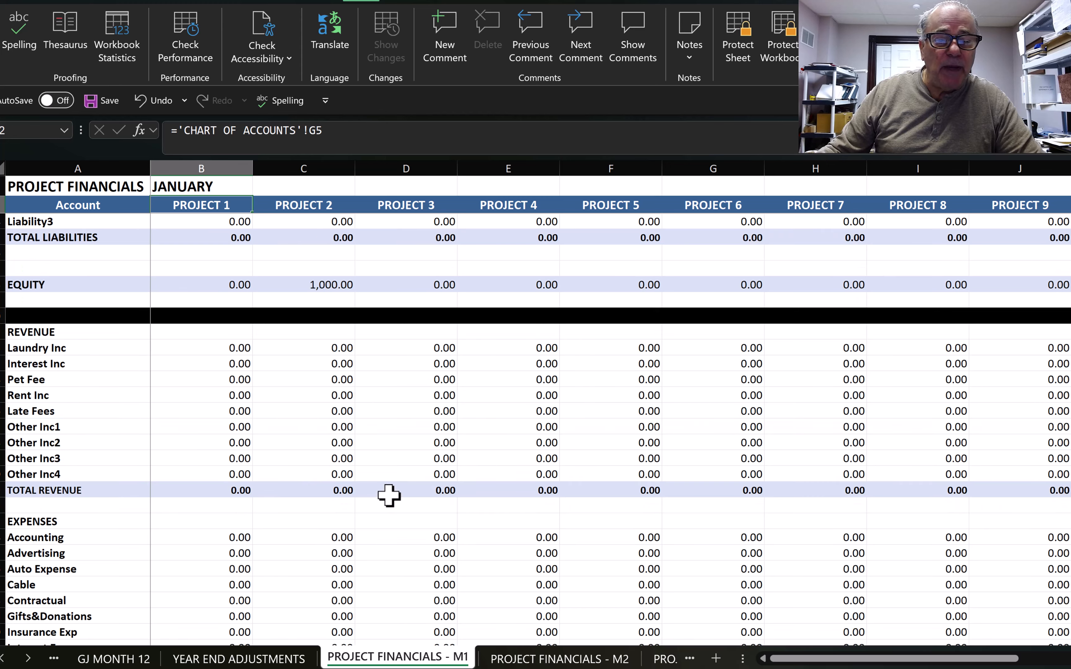
{"action": "scroll", "coordinate": [373, 502], "scroll_direction": "up", "scroll_amount": 15}
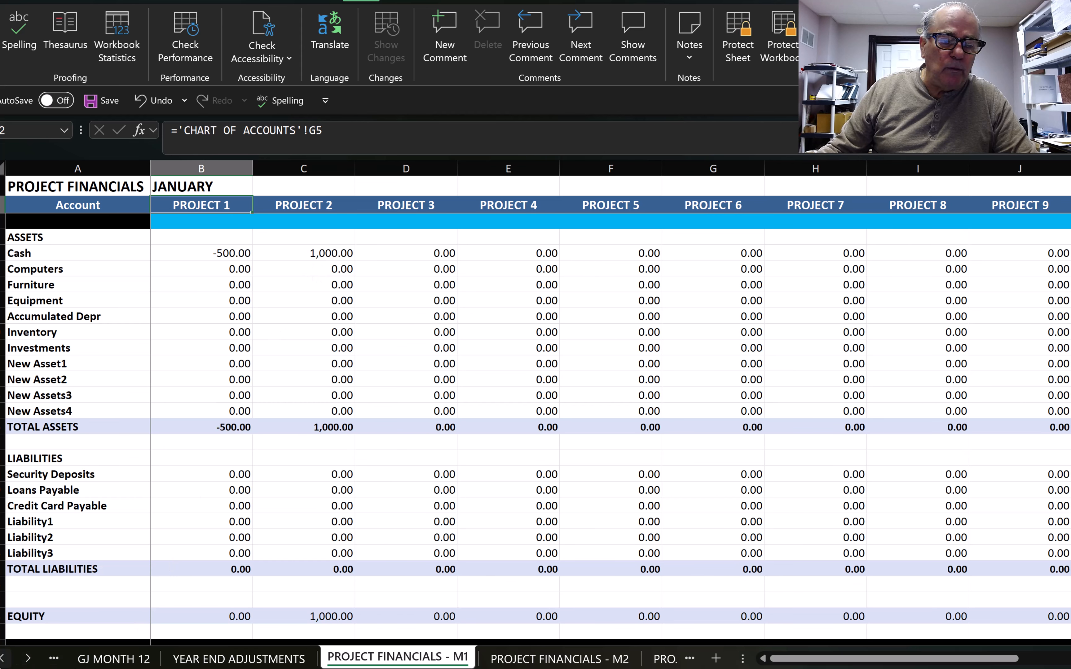
Step: Compare the GJ MONTH 1 journal with the MONTH 1 cash ledger
{"action": "left_click", "coordinate": [3, 659]}
{"action": "left_click", "coordinate": [3, 659]}
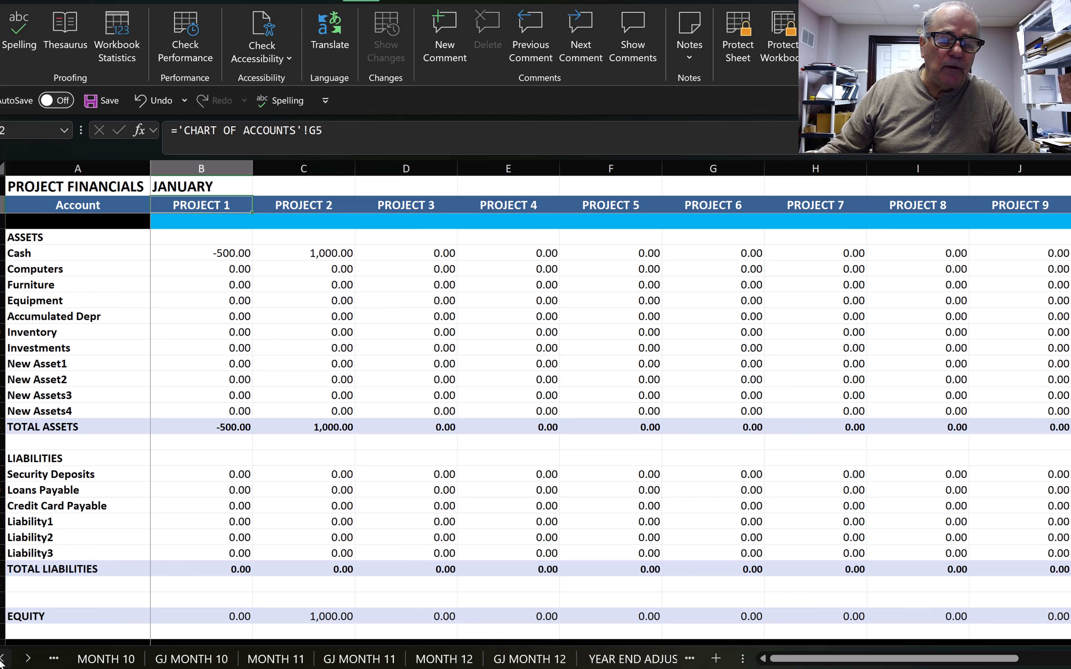
{"action": "left_click", "coordinate": [2, 659]}
{"action": "left_click", "coordinate": [3, 659]}
{"action": "left_click", "coordinate": [3, 660]}
{"action": "left_click", "coordinate": [3, 660]}
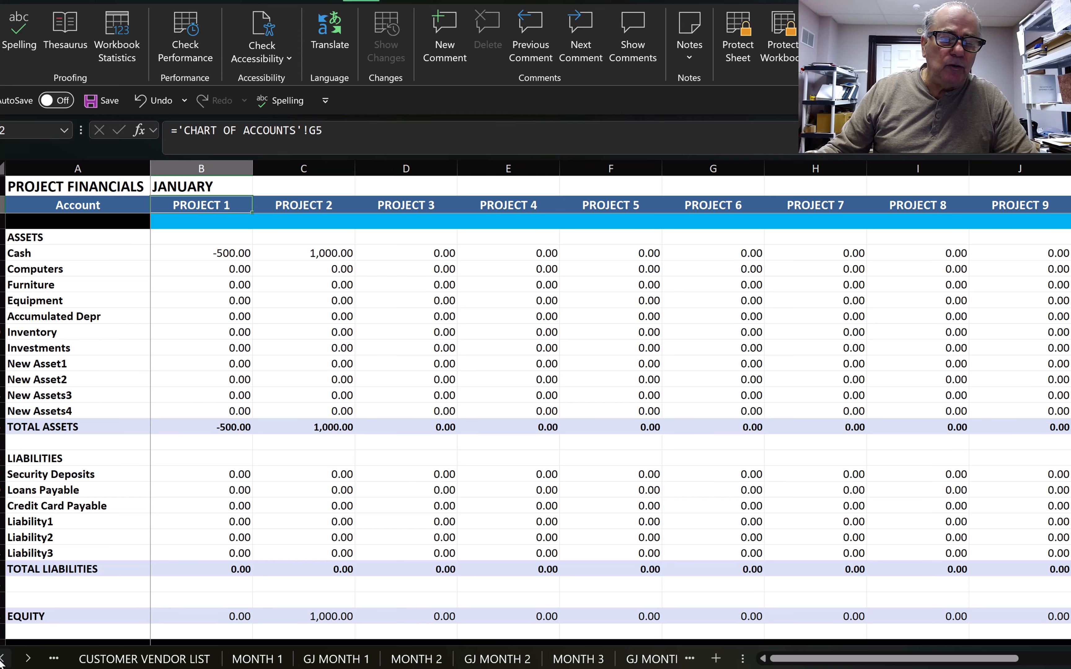
{"action": "left_click", "coordinate": [356, 662]}
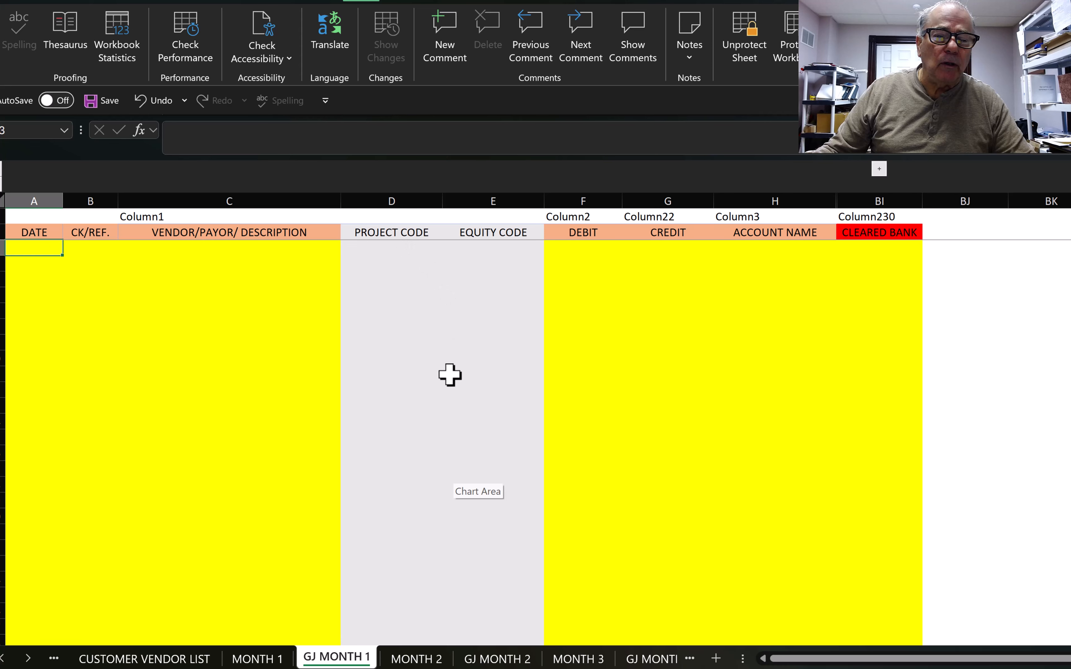
{"action": "left_click", "coordinate": [248, 659]}
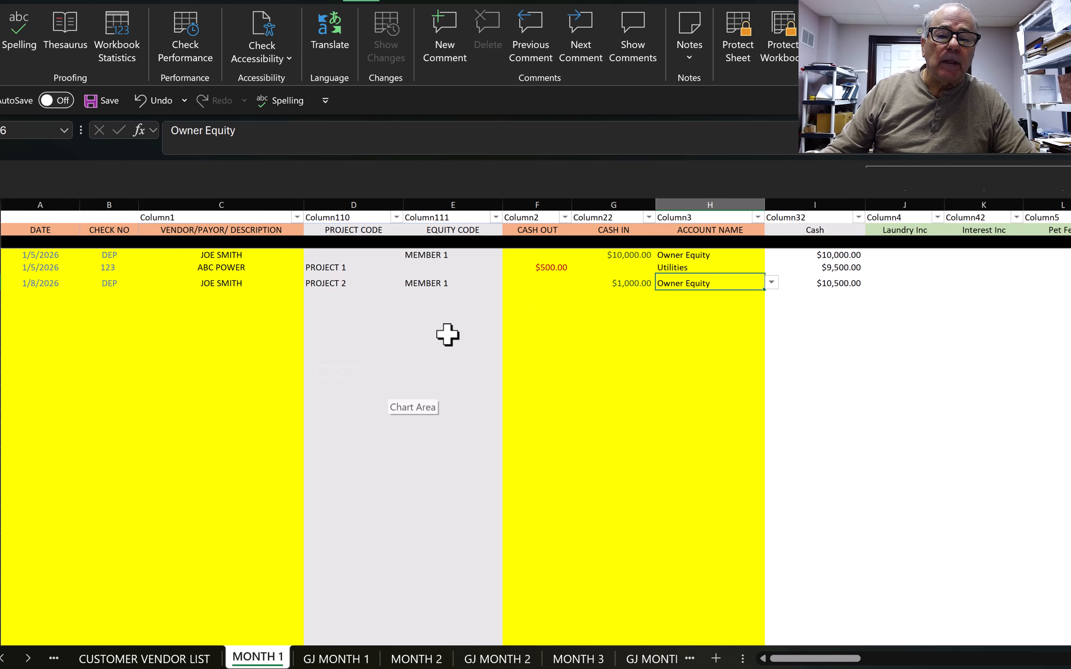
{"action": "left_click", "coordinate": [350, 659]}
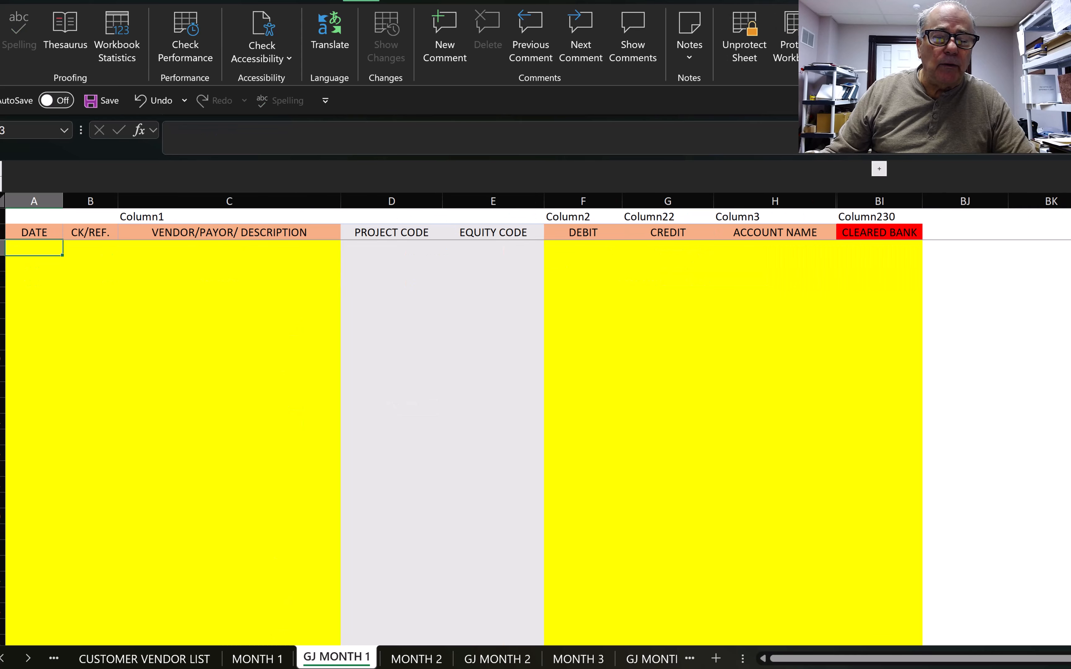
{"action": "left_click", "coordinate": [258, 660]}
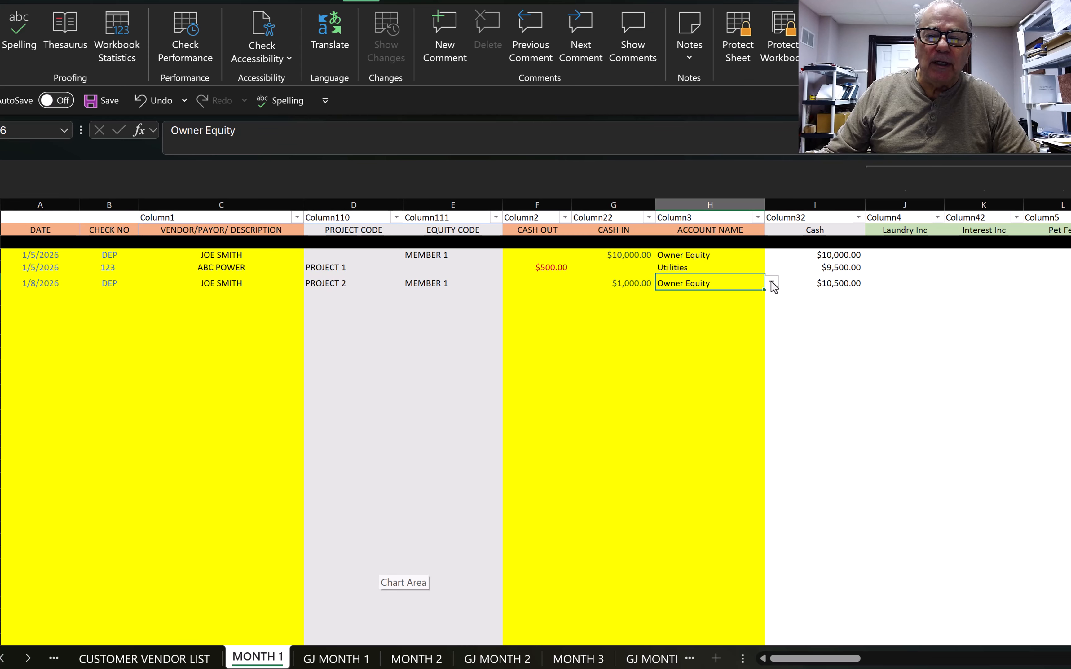
Step: Check MONTH 1's account-name list, then select the first DATE cell on GJ MONTH 1
{"action": "left_click", "coordinate": [729, 300]}
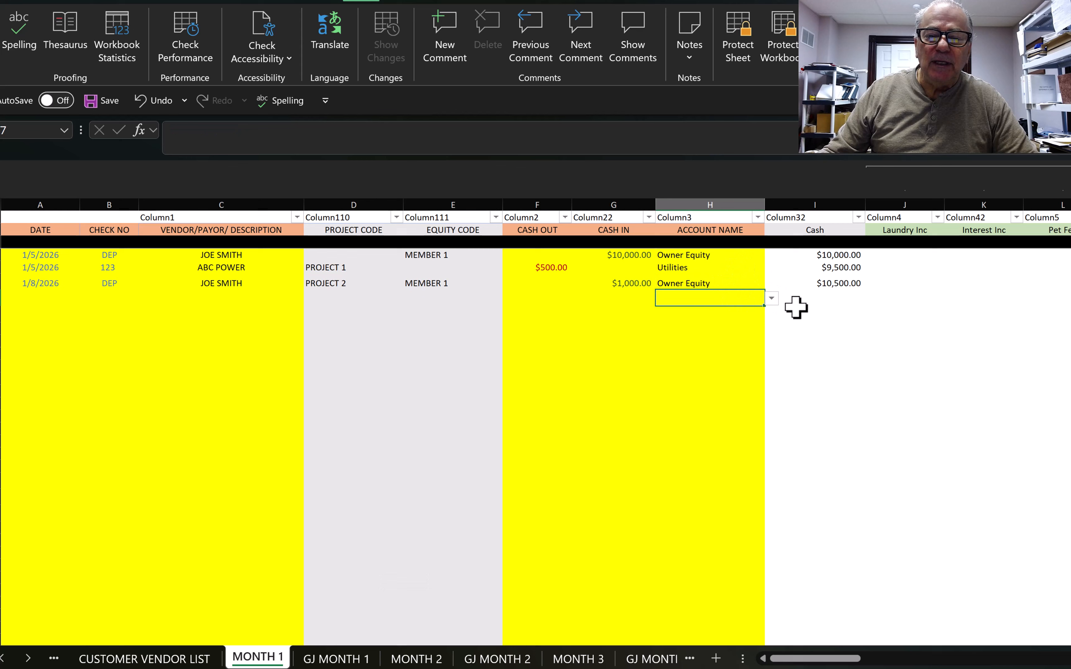
{"action": "left_click", "coordinate": [771, 300]}
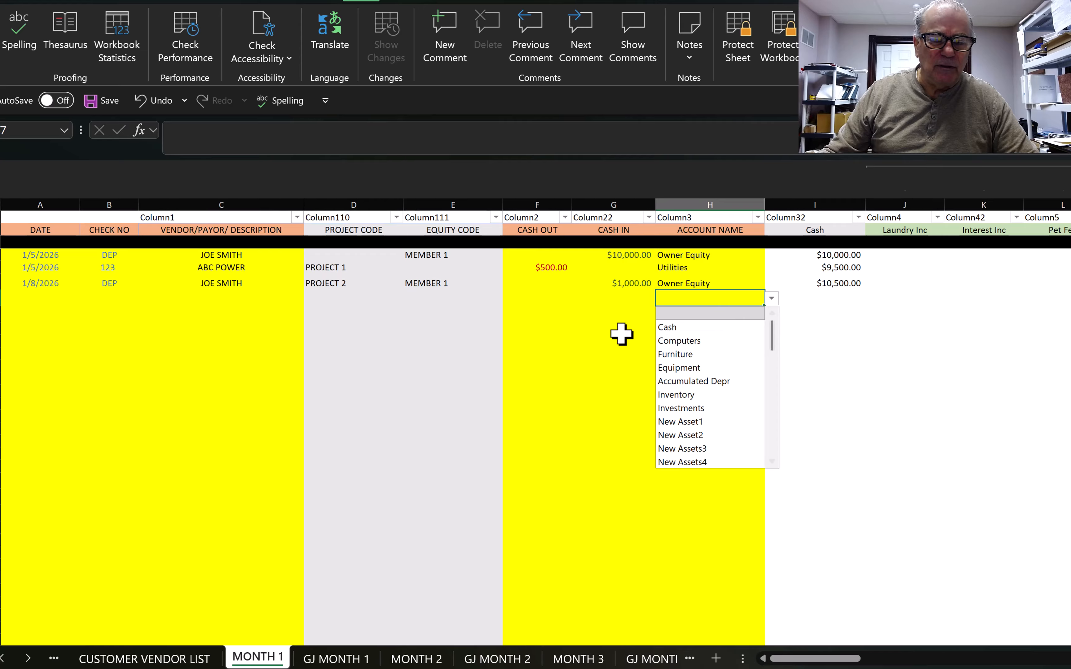
{"action": "left_click", "coordinate": [828, 315]}
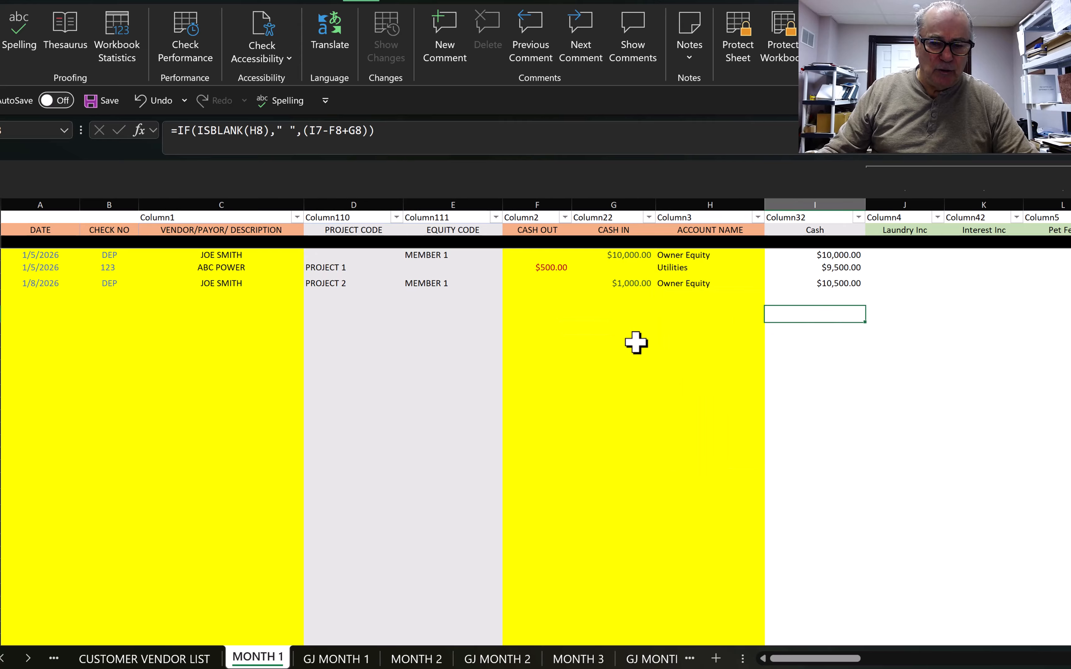
{"action": "left_click", "coordinate": [335, 661]}
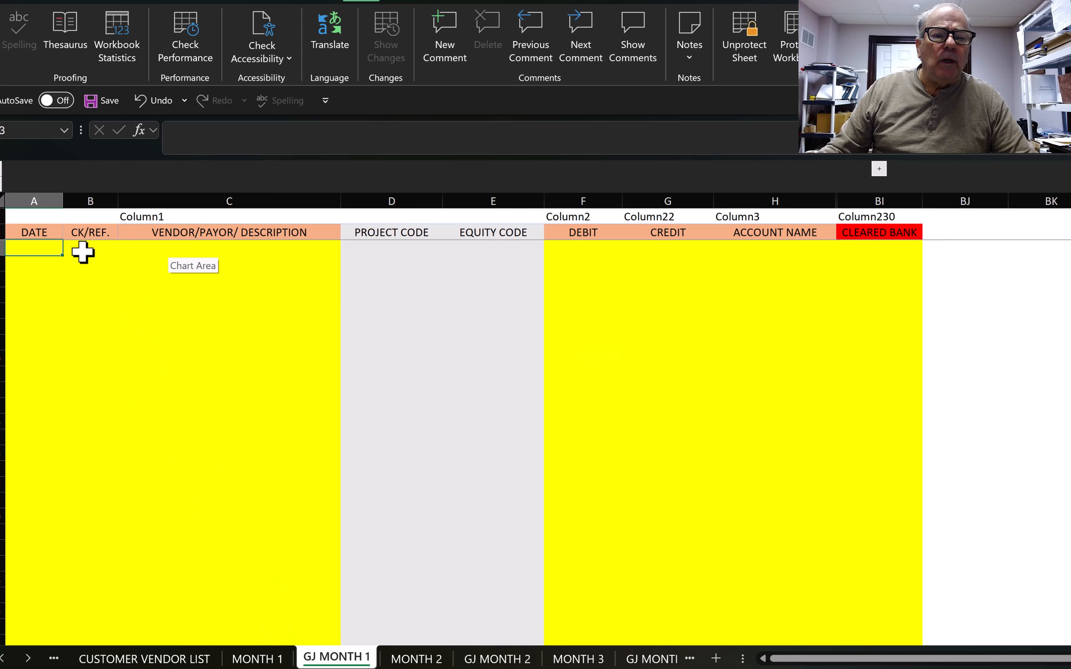
{"action": "left_click", "coordinate": [97, 232]}
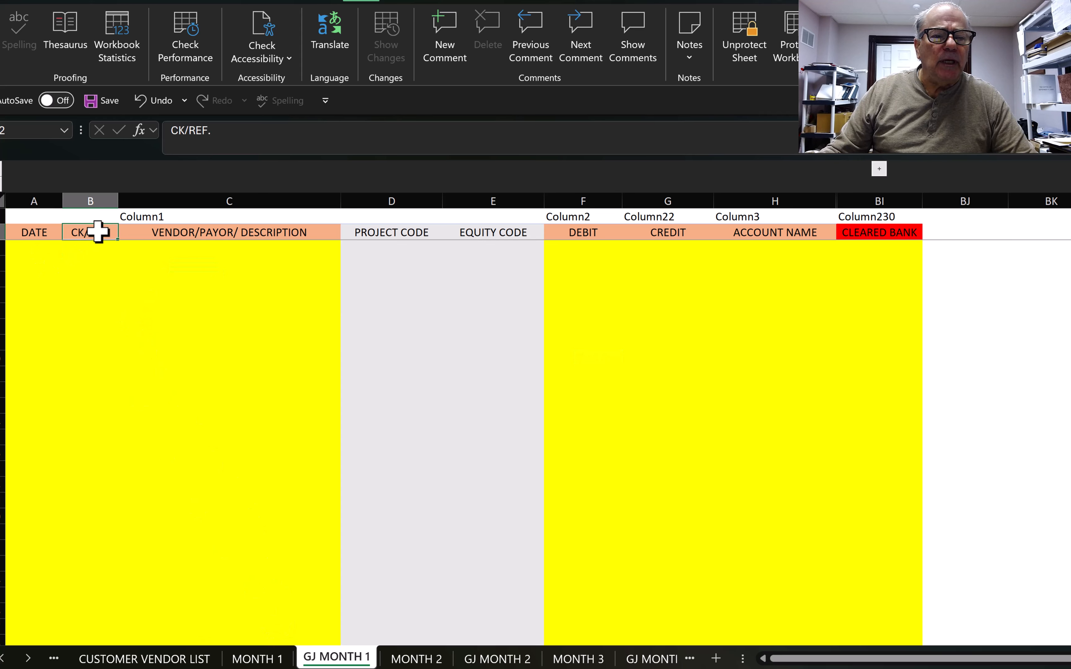
{"action": "left_click", "coordinate": [21, 248]}
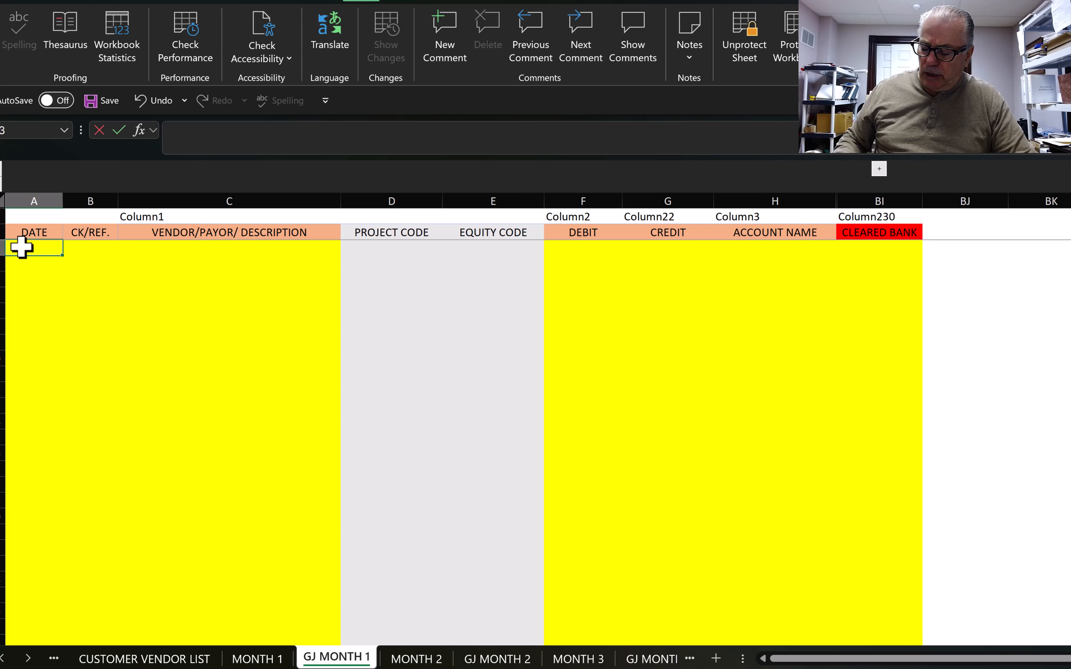
Step: Date the journal entry 1/15/2026 with project PROJECT 2, then return to MONTH 1
{"action": "type", "text": "1/15"}
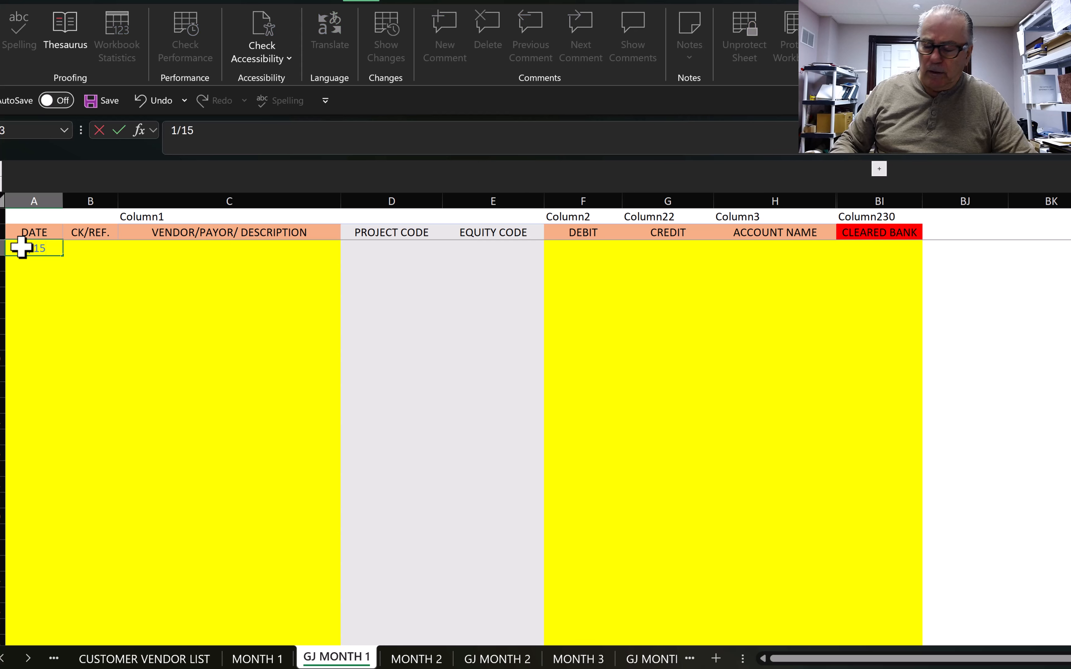
{"action": "type", "text": "/26"}
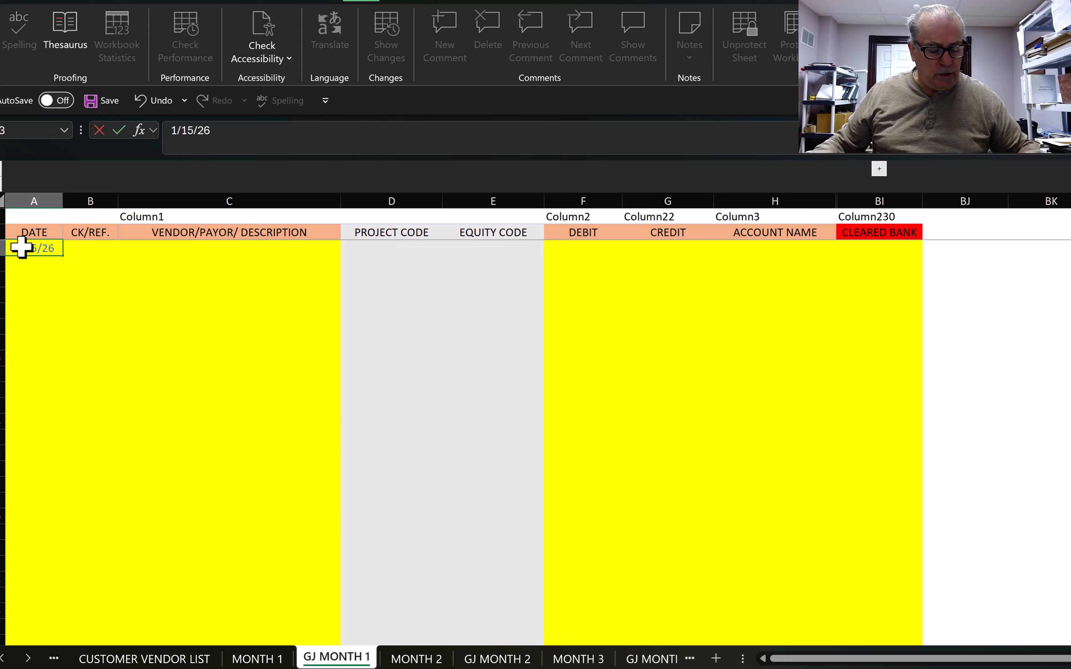
{"action": "key", "text": "Tab"}
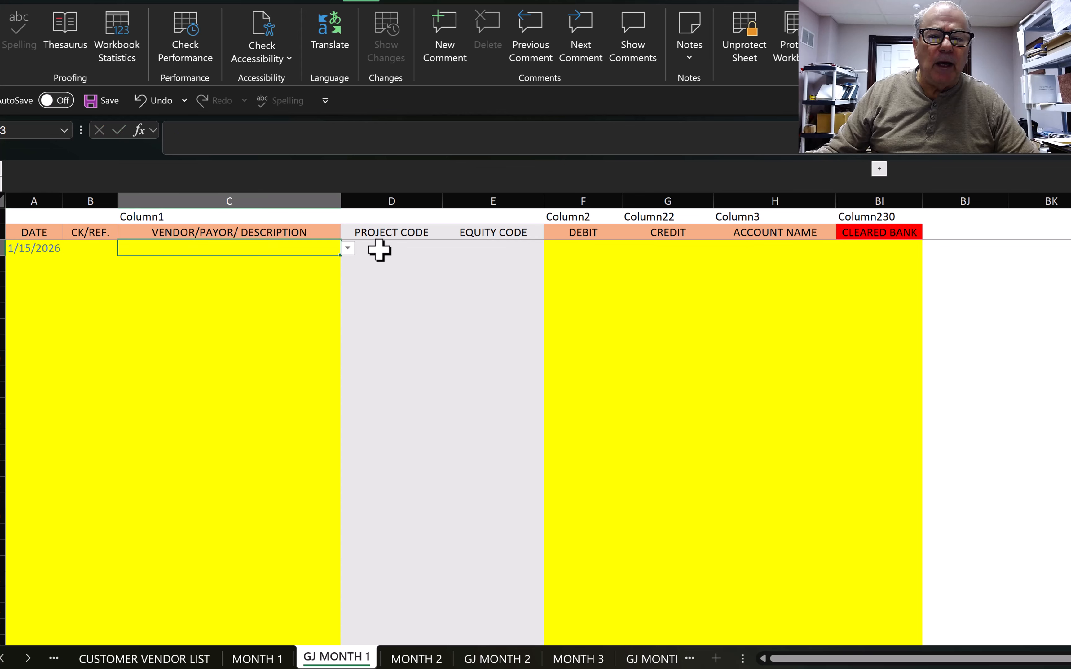
{"action": "left_click", "coordinate": [379, 251]}
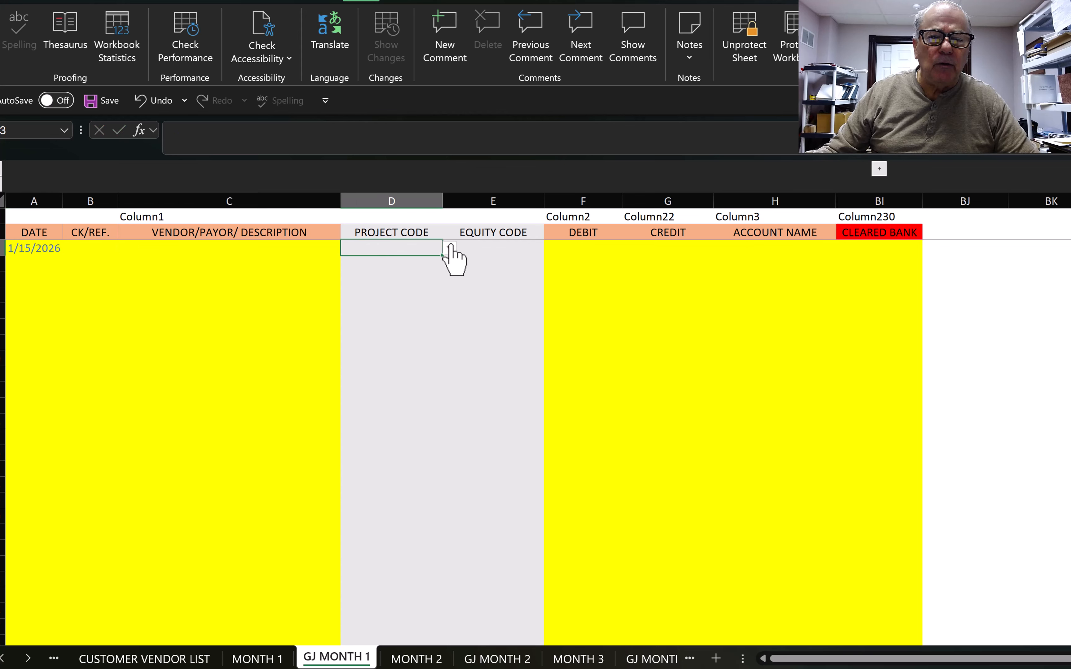
{"action": "left_click", "coordinate": [450, 249]}
{"action": "left_click", "coordinate": [370, 263]}
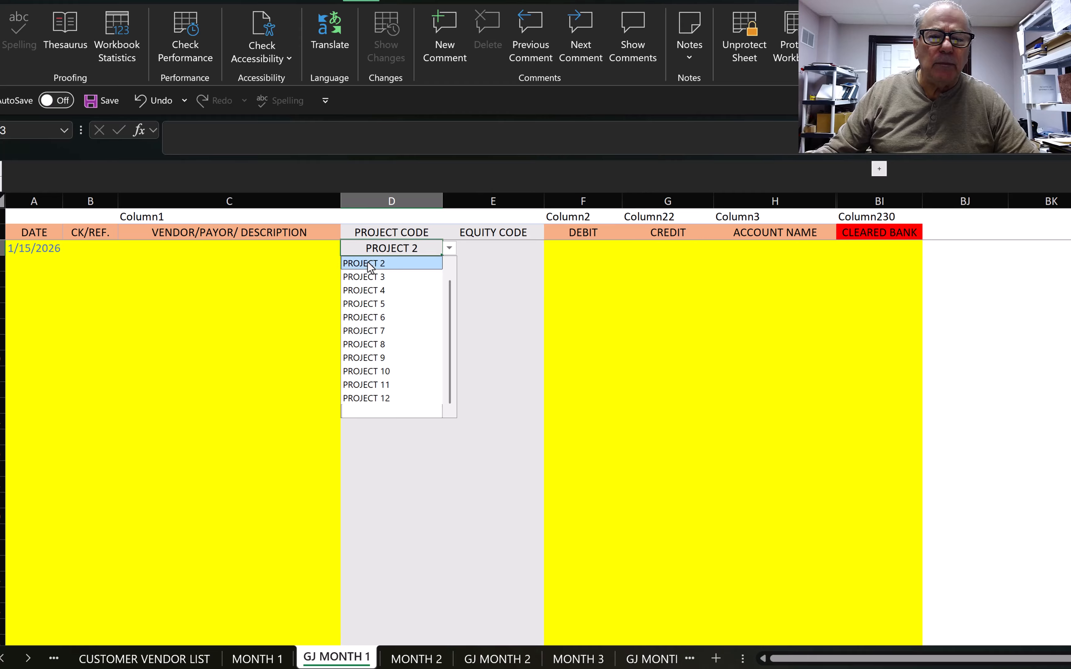
{"action": "left_click", "coordinate": [370, 264]}
{"action": "left_click", "coordinate": [585, 251]}
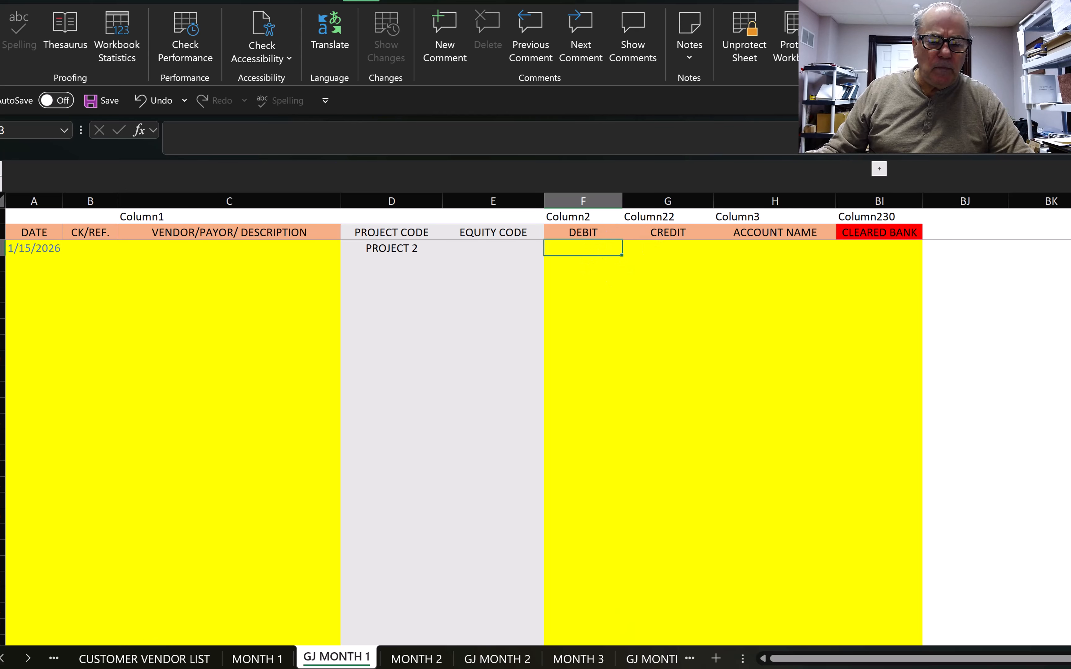
{"action": "left_click", "coordinate": [259, 659]}
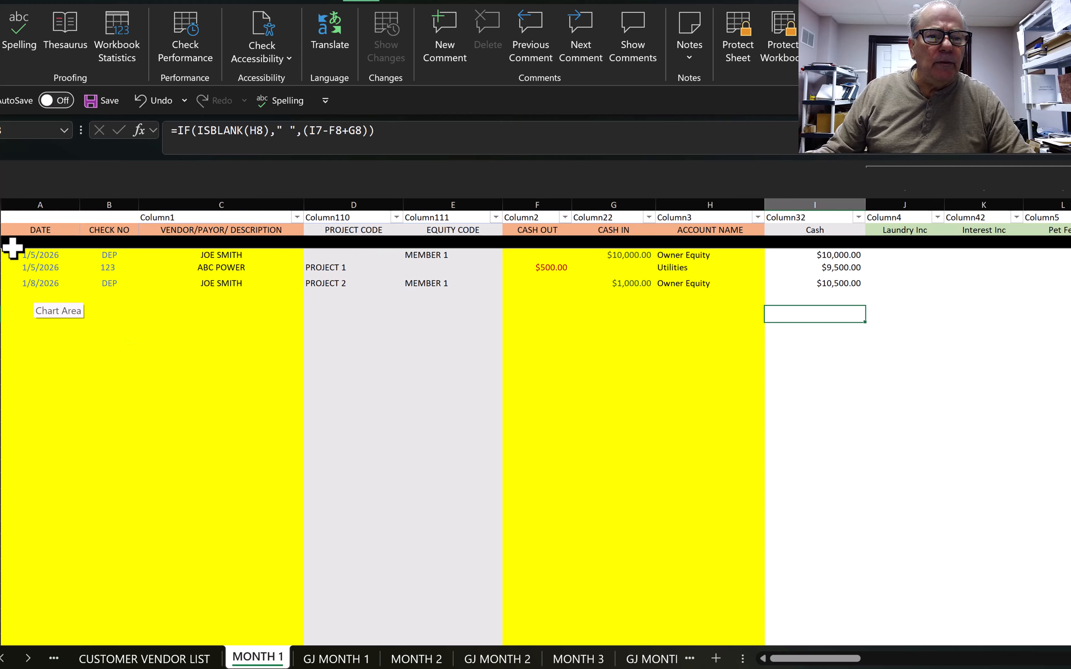
Step: Add a 1/12/2026 row with check 124, vendor ABC POWER and project PROJECT 1
{"action": "left_click", "coordinate": [40, 295]}
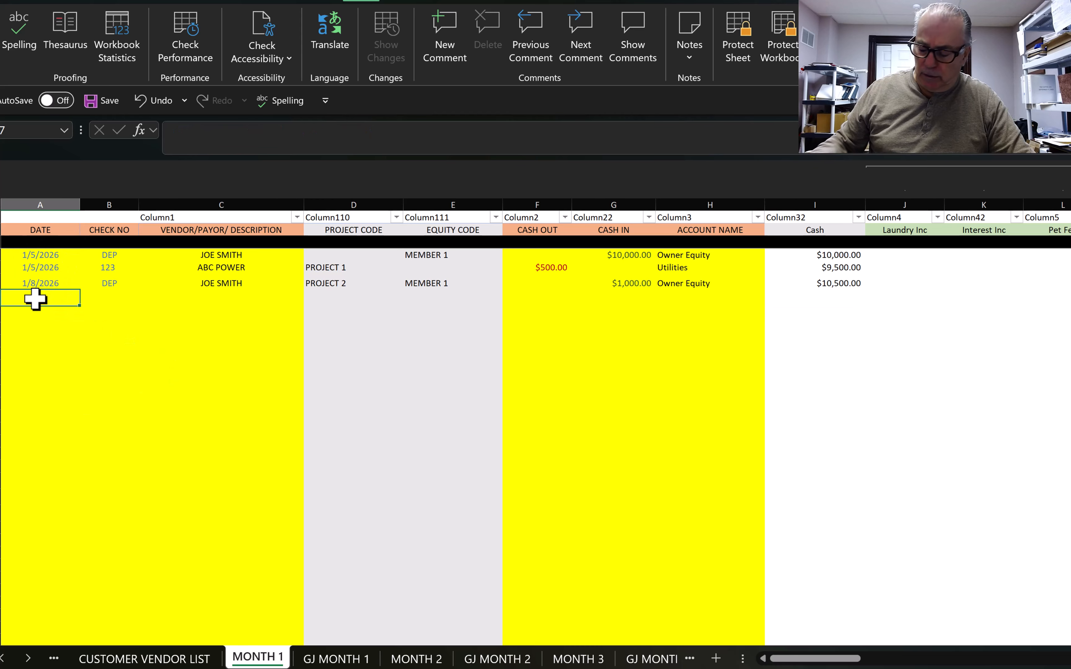
{"action": "type", "text": "1/12/26"}
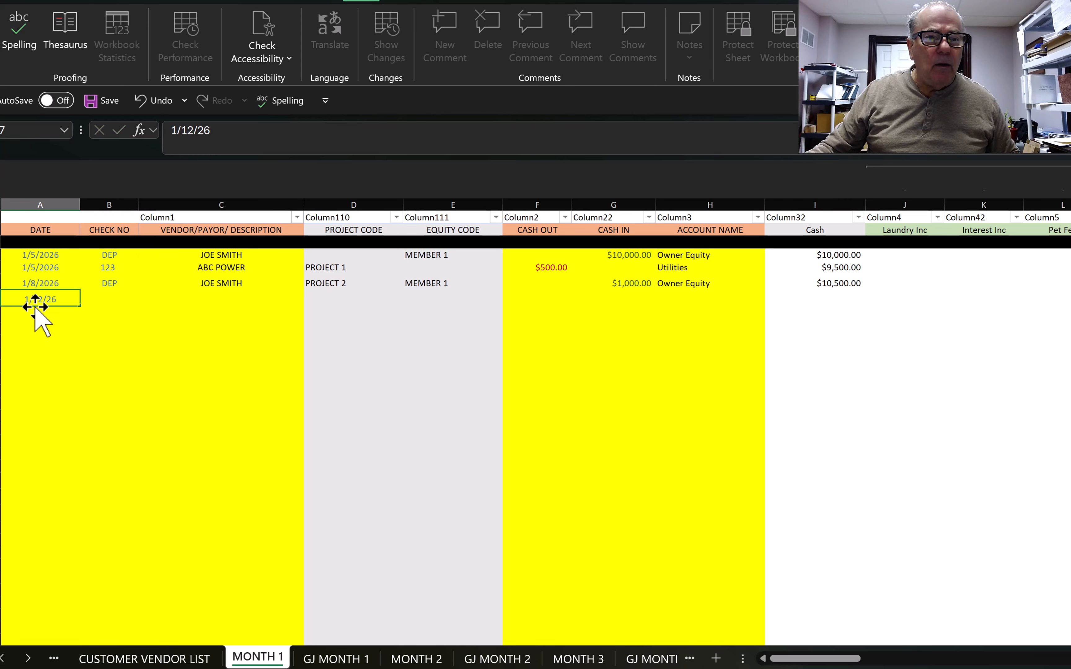
{"action": "key", "text": "Tab"}
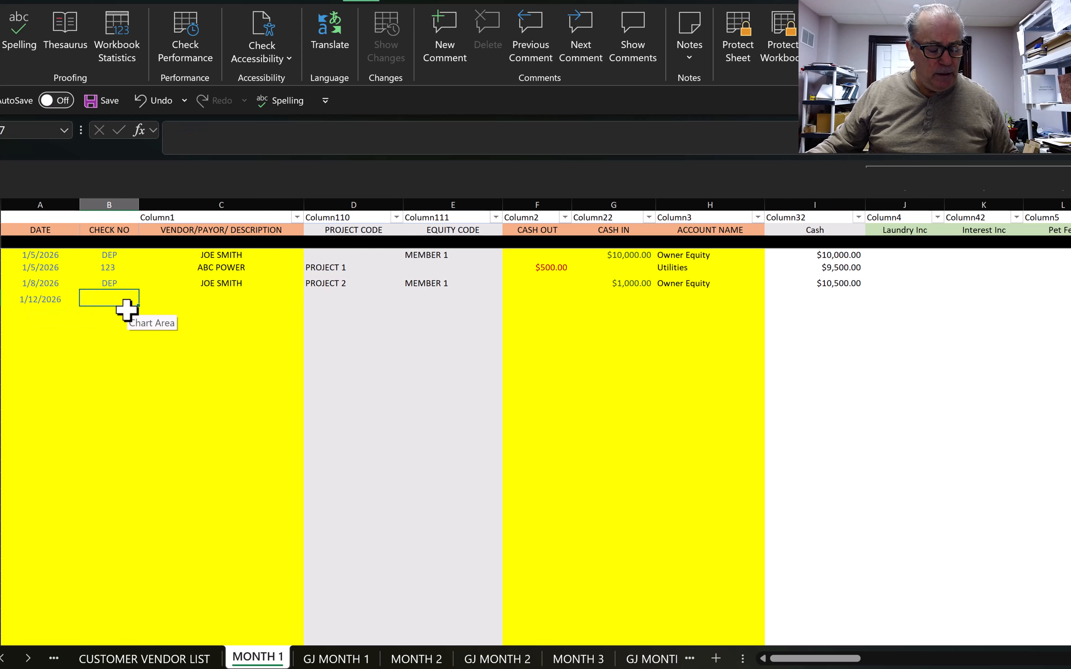
{"action": "type", "text": "124"}
{"action": "key", "text": "Tab"}
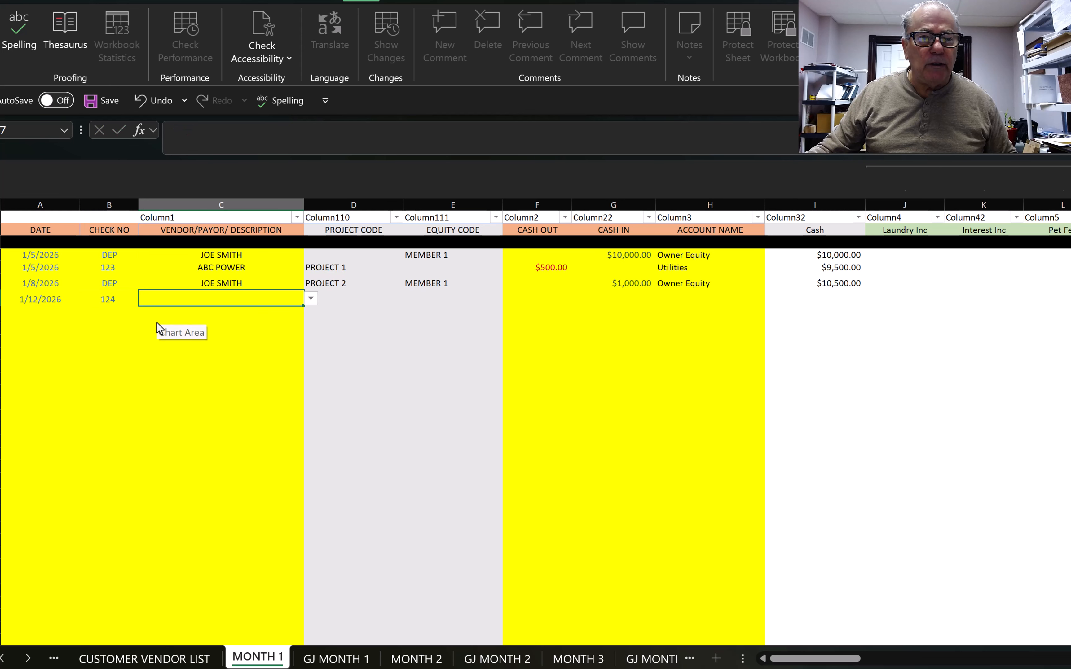
{"action": "left_click", "coordinate": [311, 299]}
{"action": "left_click", "coordinate": [239, 328]}
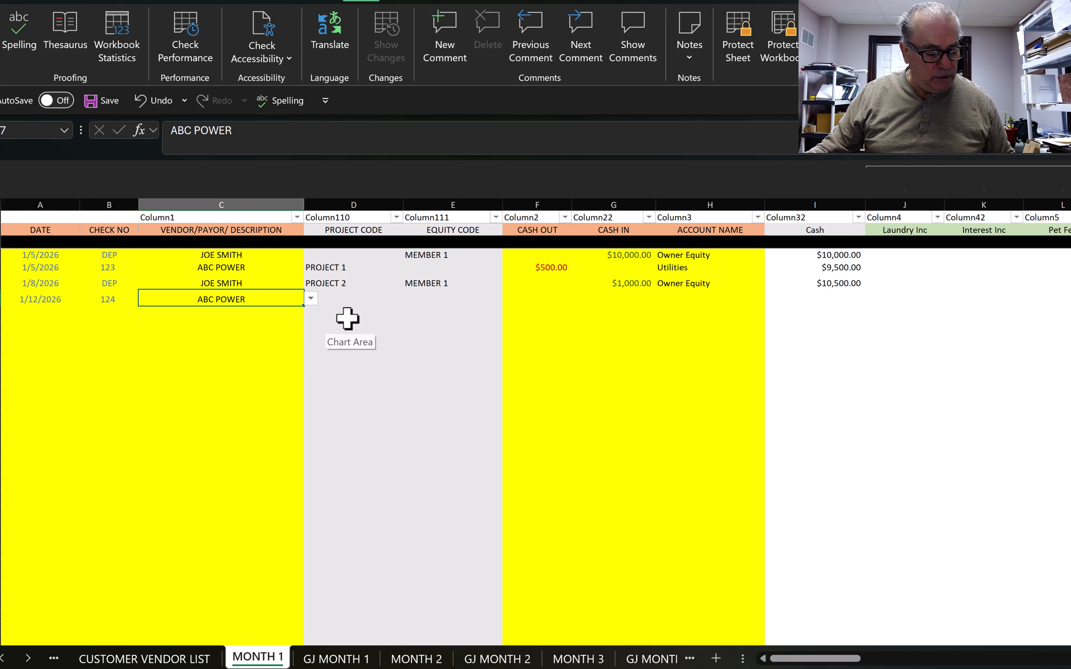
{"action": "key", "text": "Tab"}
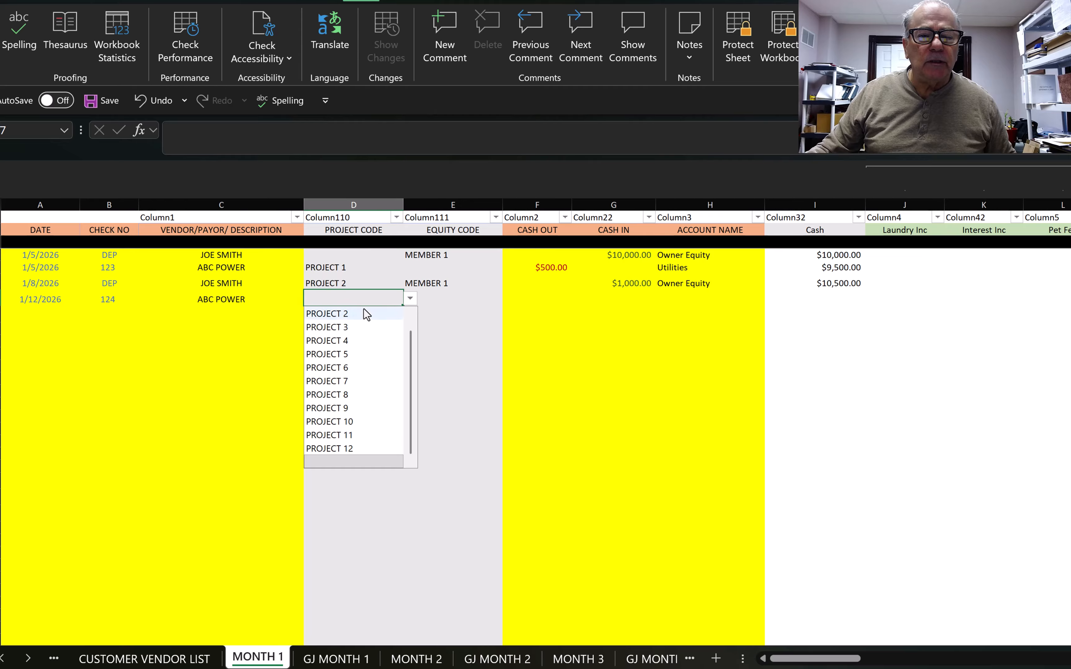
{"action": "left_click_drag", "start_coordinate": [407, 351], "coordinate": [416, 302]}
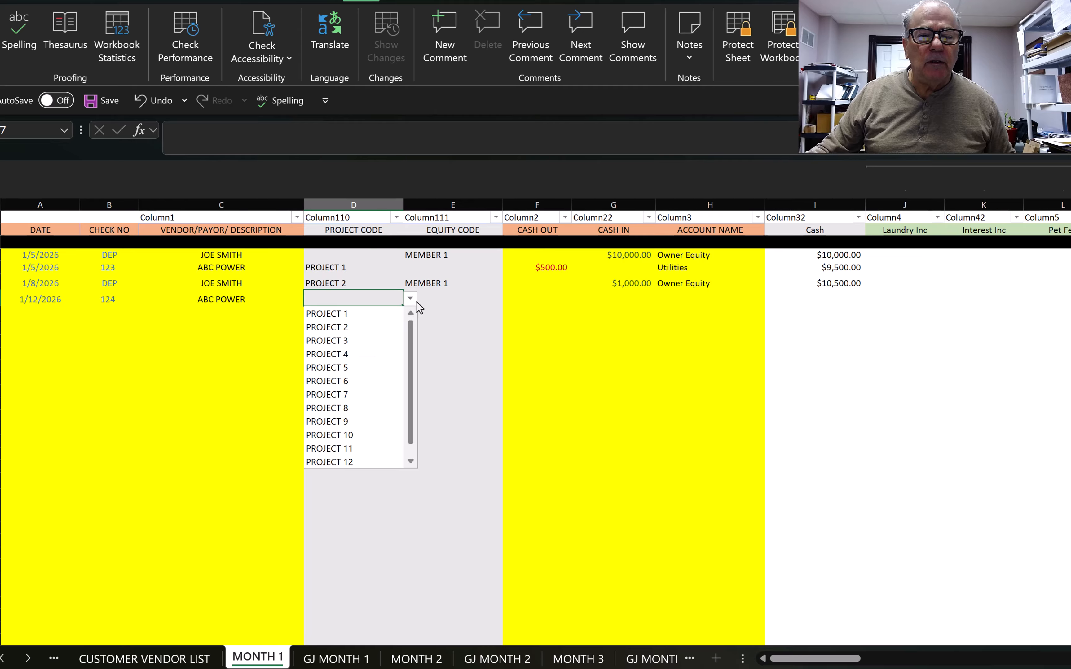
{"action": "left_click", "coordinate": [330, 315]}
Step: Record $1,000.00 cash out to Small Tools, leaving cash at $9,500.00
{"action": "left_click", "coordinate": [488, 305]}
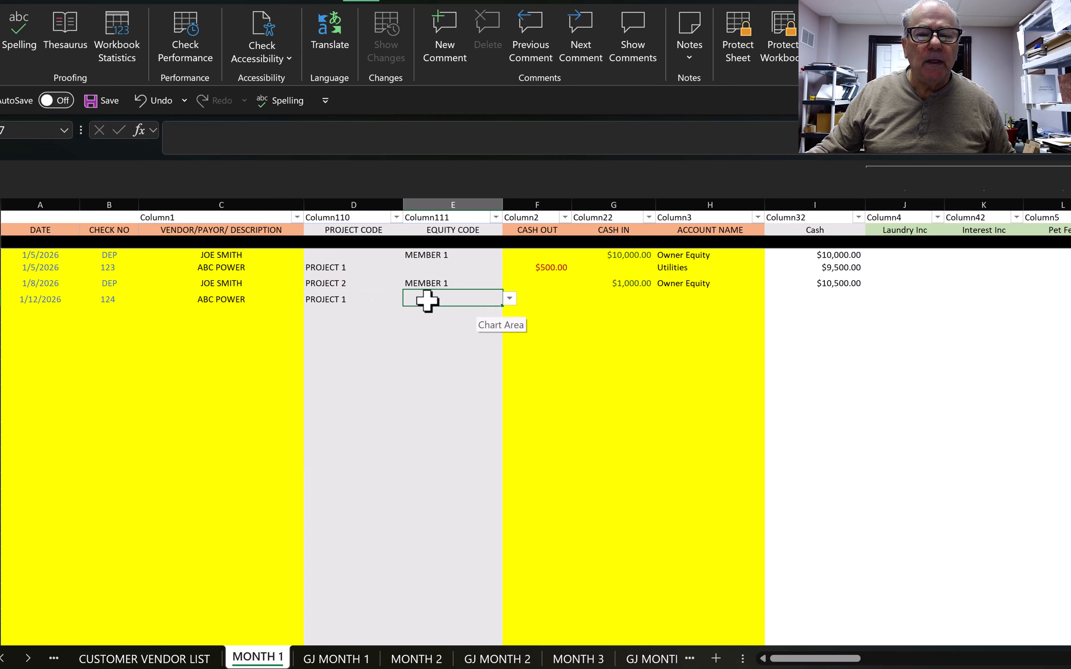
{"action": "left_click", "coordinate": [545, 302]}
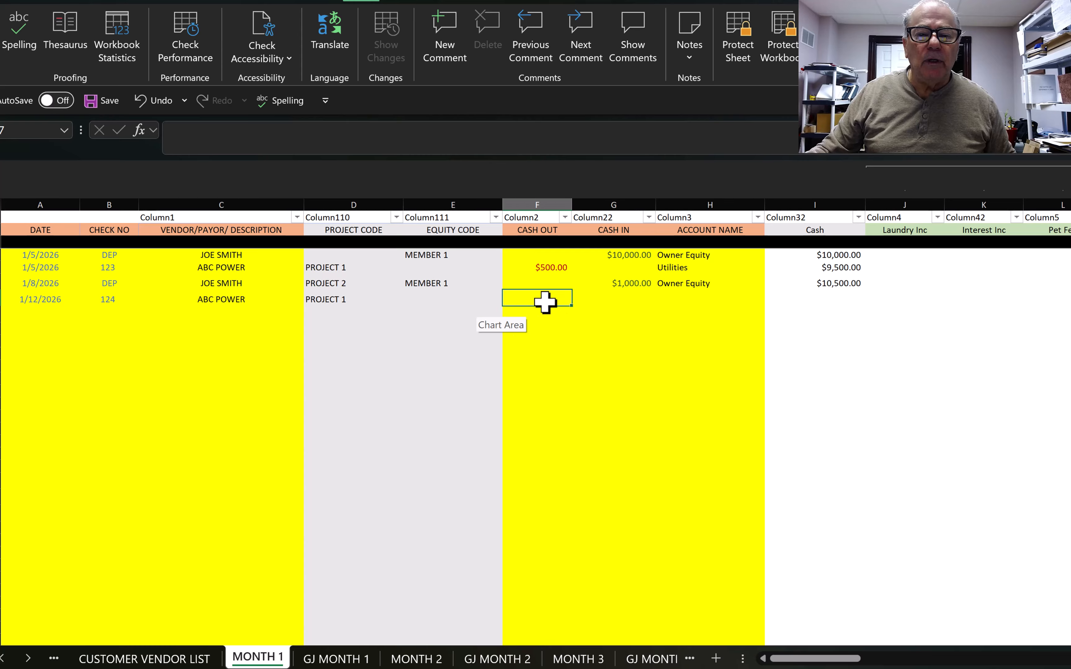
{"action": "type", "text": "1000"}
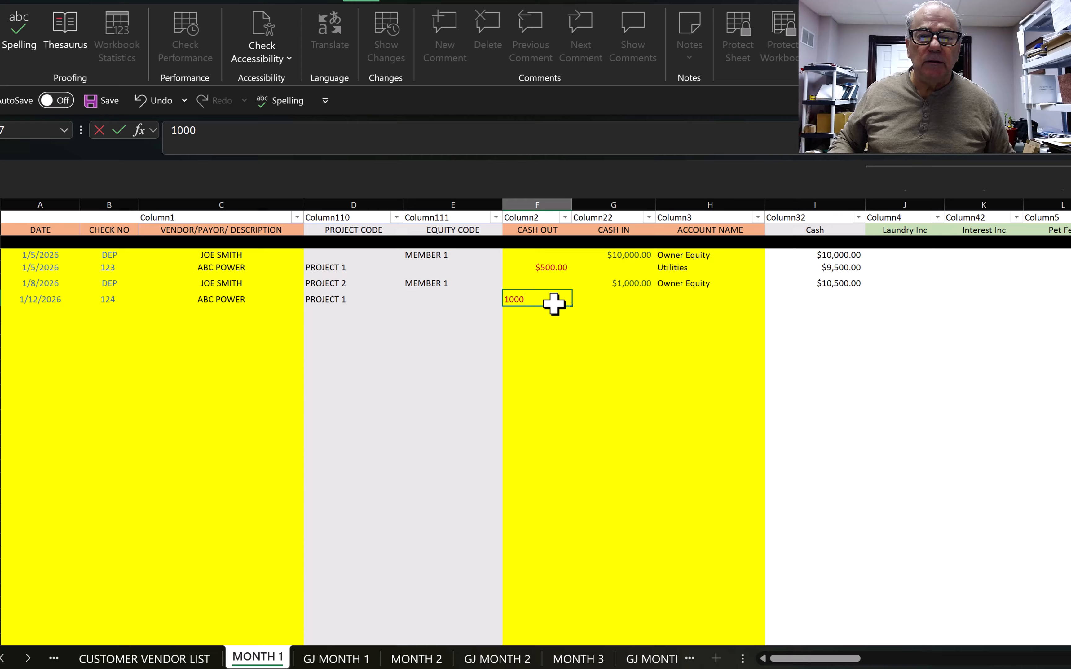
{"action": "key", "text": "Tab"}
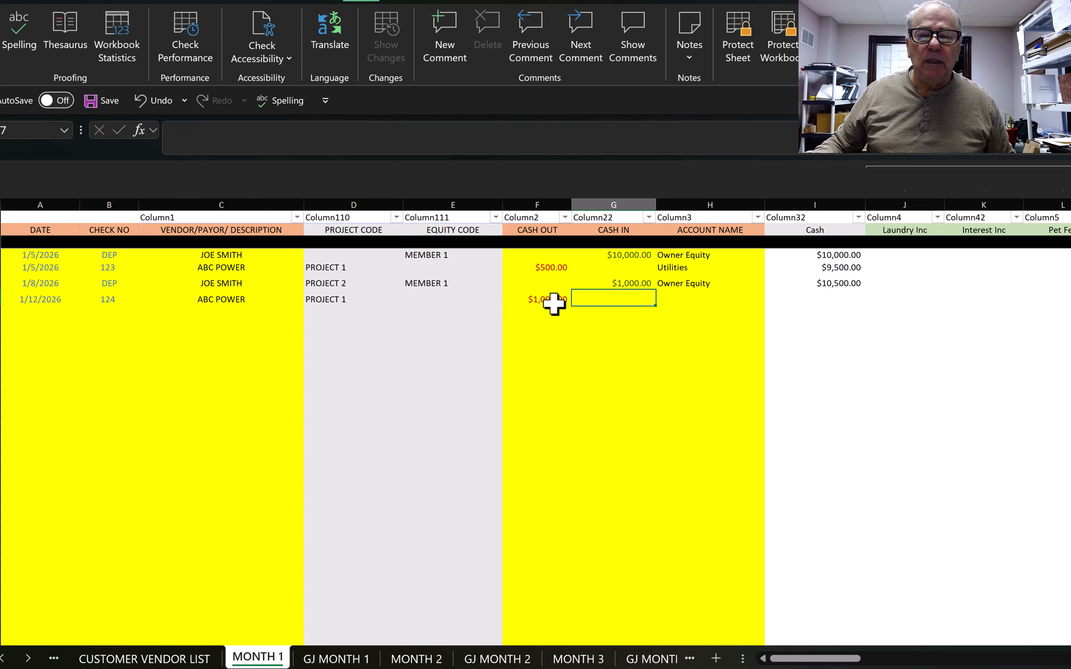
{"action": "key", "text": "Tab"}
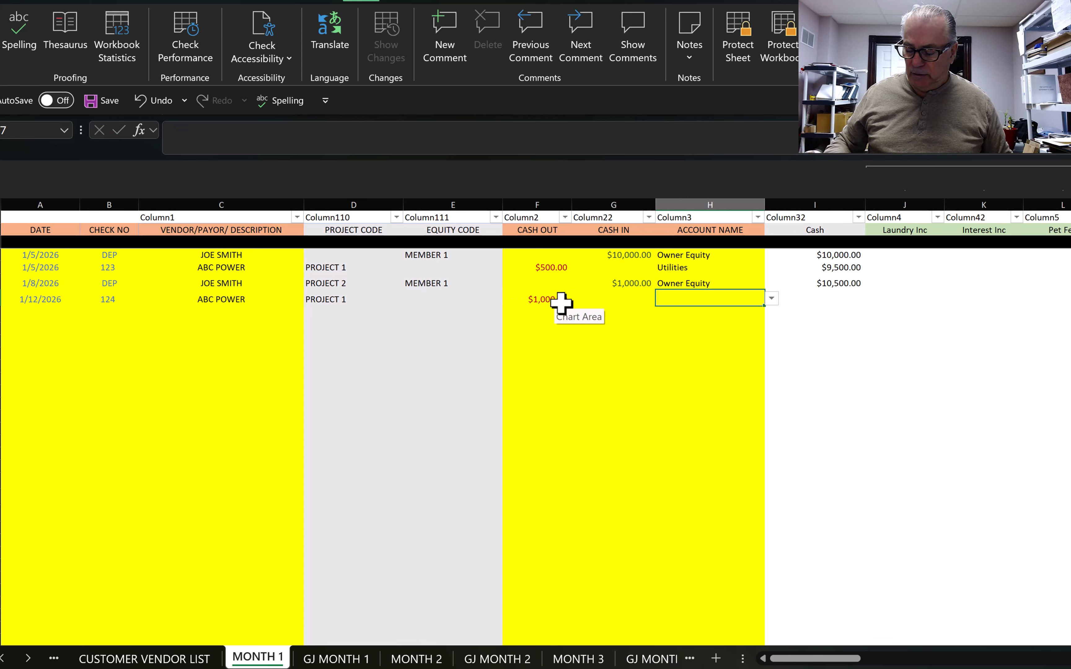
{"action": "type", "text": "sm"}
{"action": "left_click", "coordinate": [693, 314]}
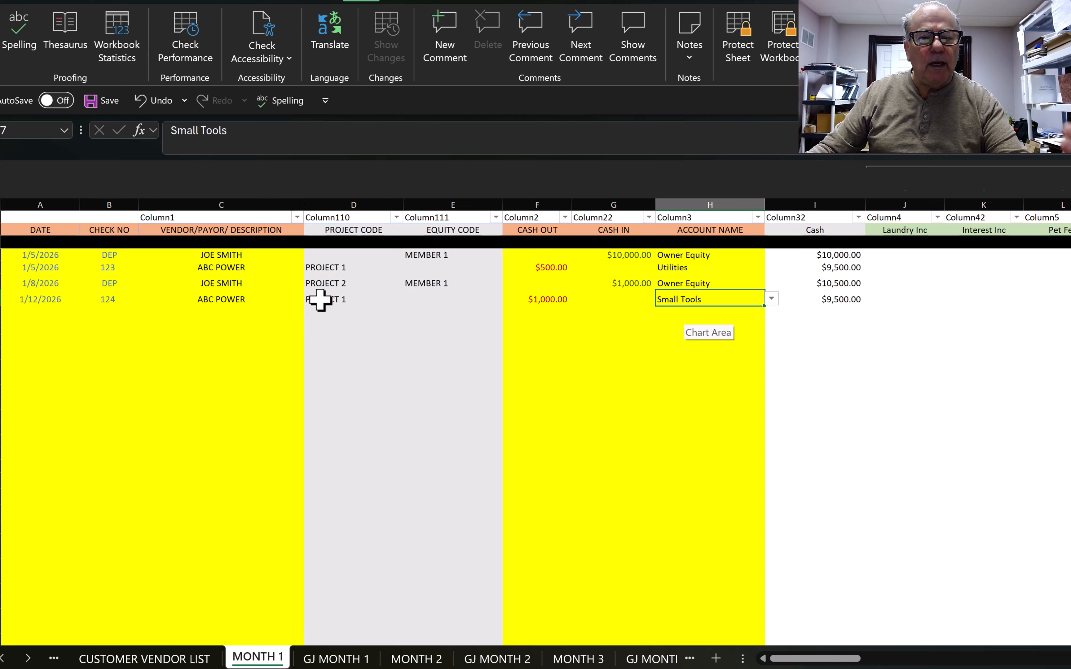
{"action": "left_click", "coordinate": [657, 325]}
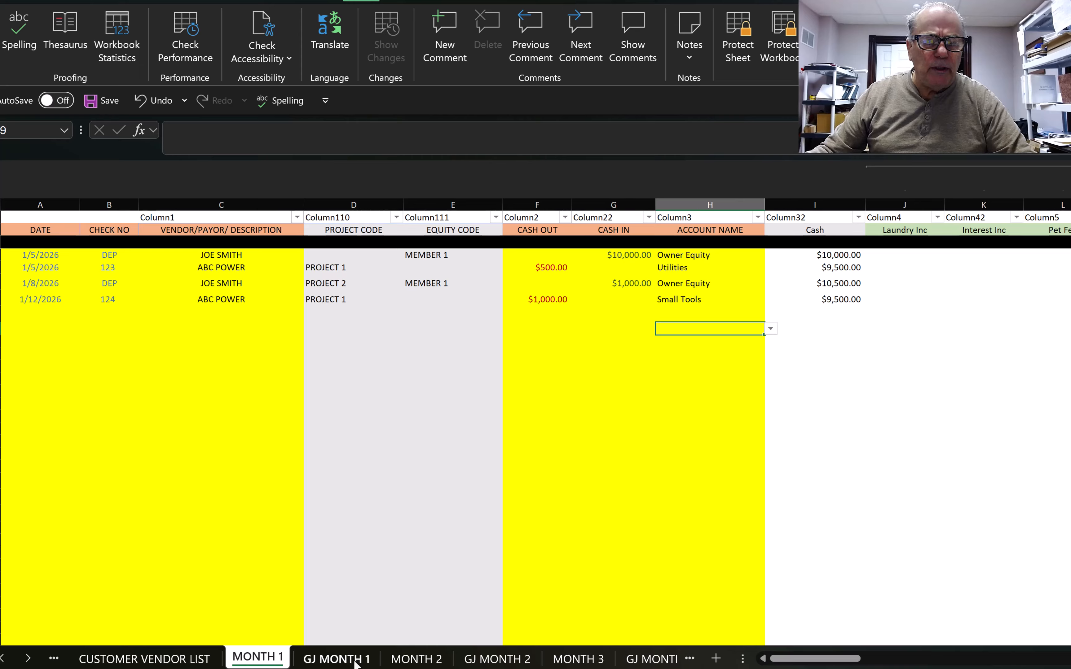
Step: On GJ MONTH 1, enter an ABC POWER line debiting Equipment $1,000.00
{"action": "left_click", "coordinate": [341, 659]}
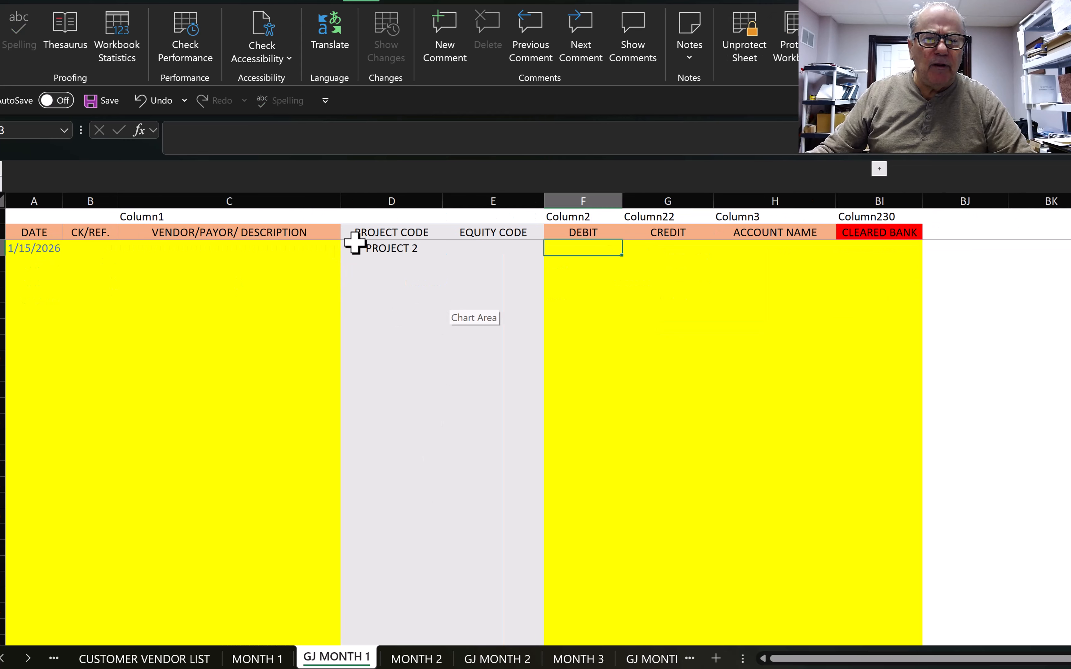
{"action": "left_click", "coordinate": [200, 249]}
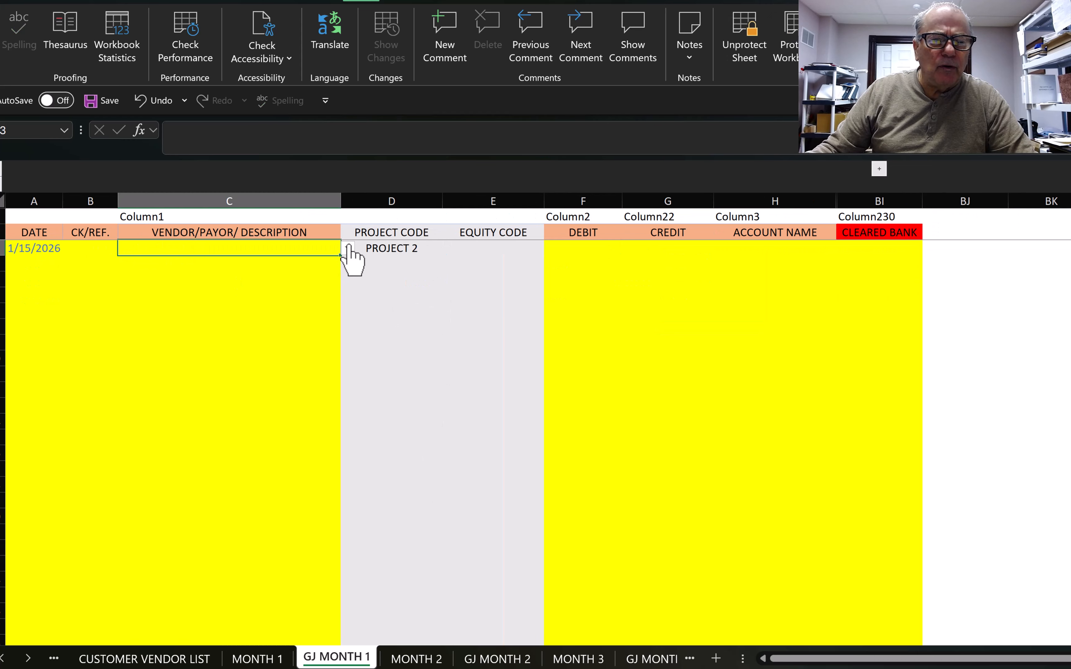
{"action": "left_click", "coordinate": [348, 249]}
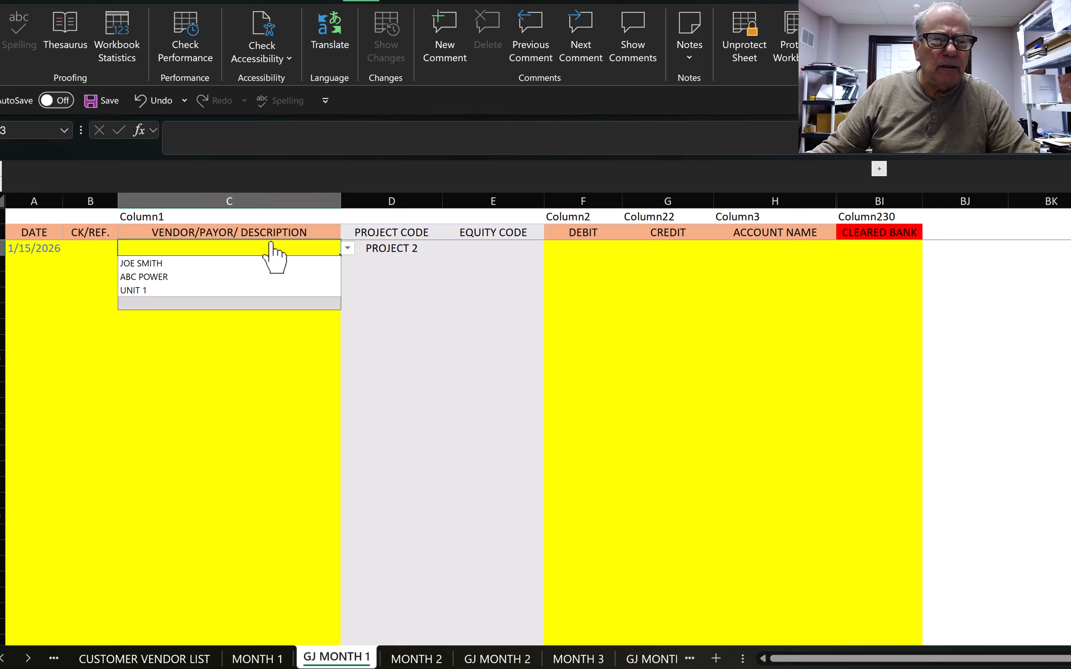
{"action": "left_click", "coordinate": [148, 278]}
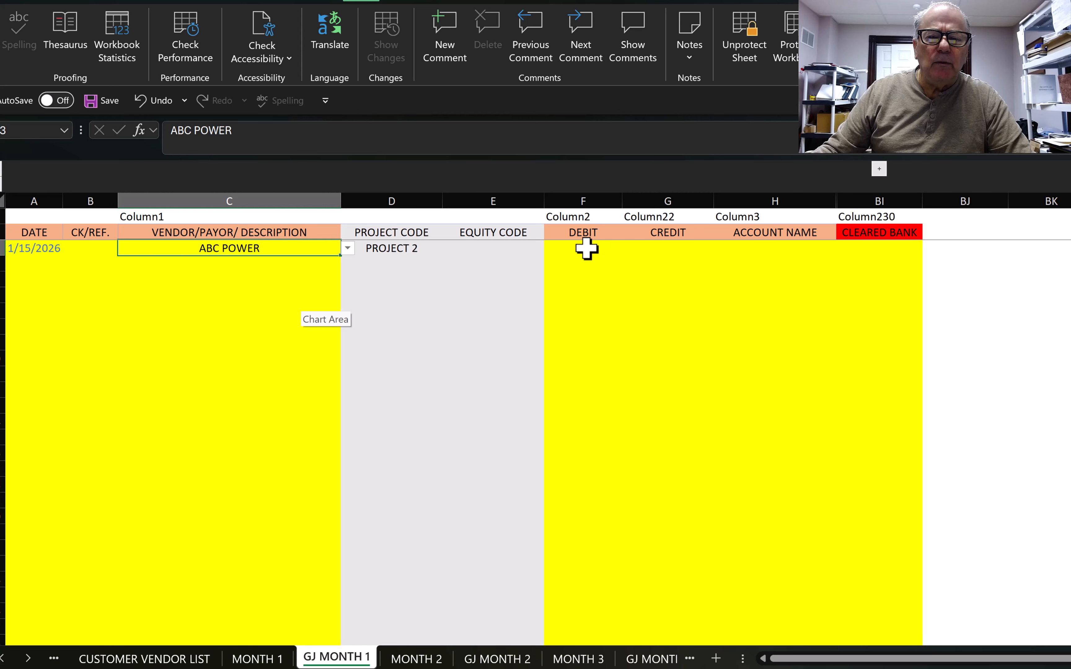
{"action": "left_click", "coordinate": [612, 251]}
{"action": "type", "text": "1,"}
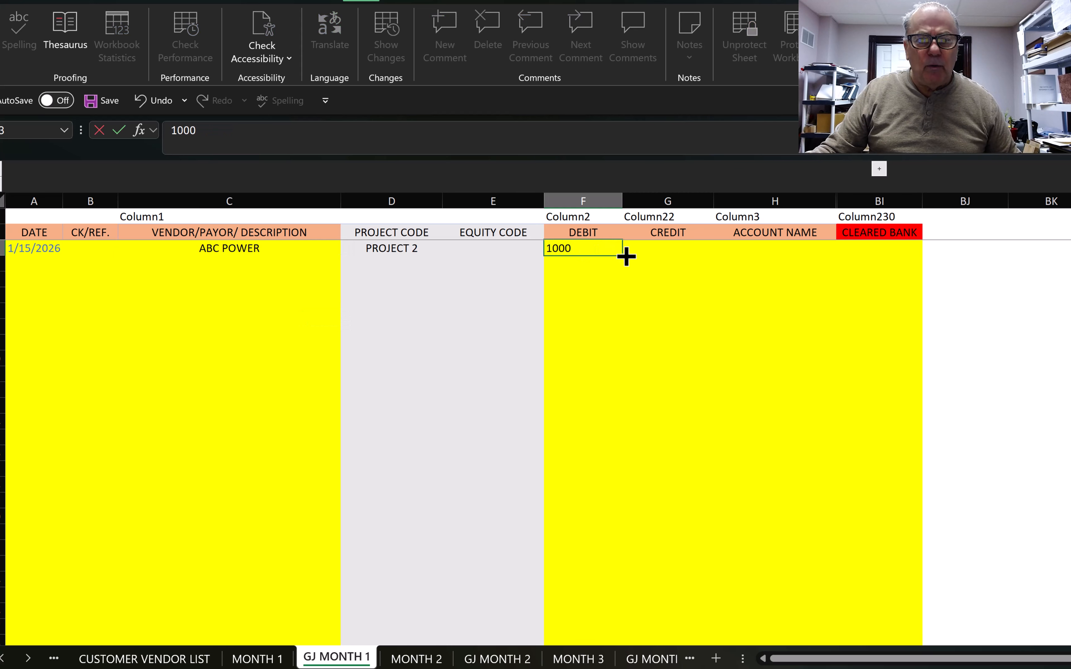
{"action": "type", "text": "000"}
{"action": "key", "text": "Tab"}
{"action": "key", "text": "Tab"}
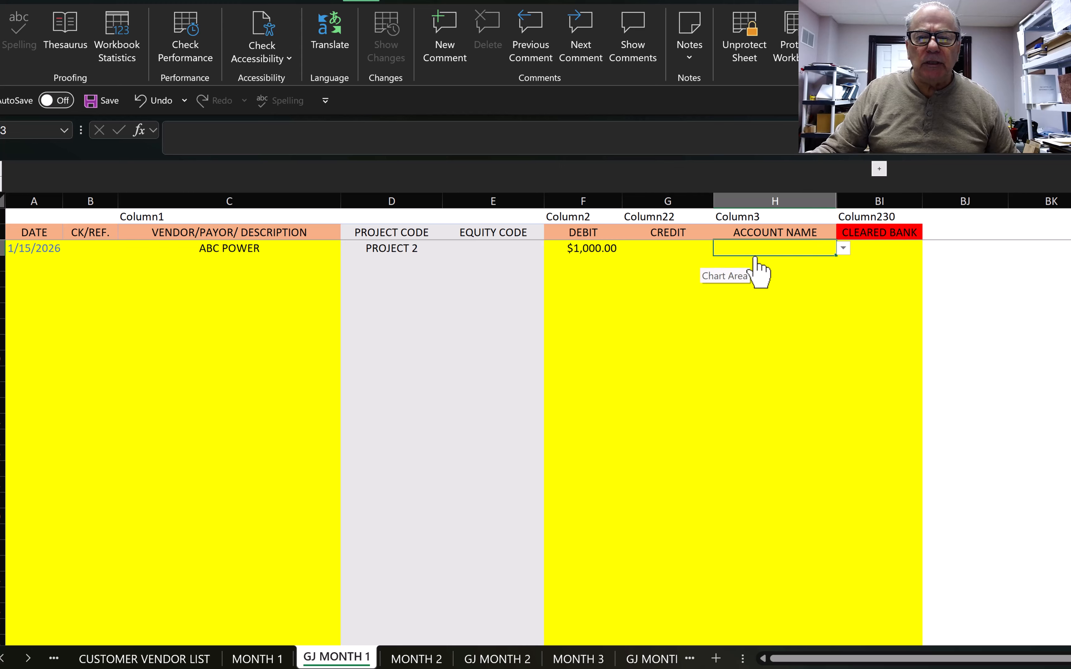
{"action": "type", "text": "EQ"}
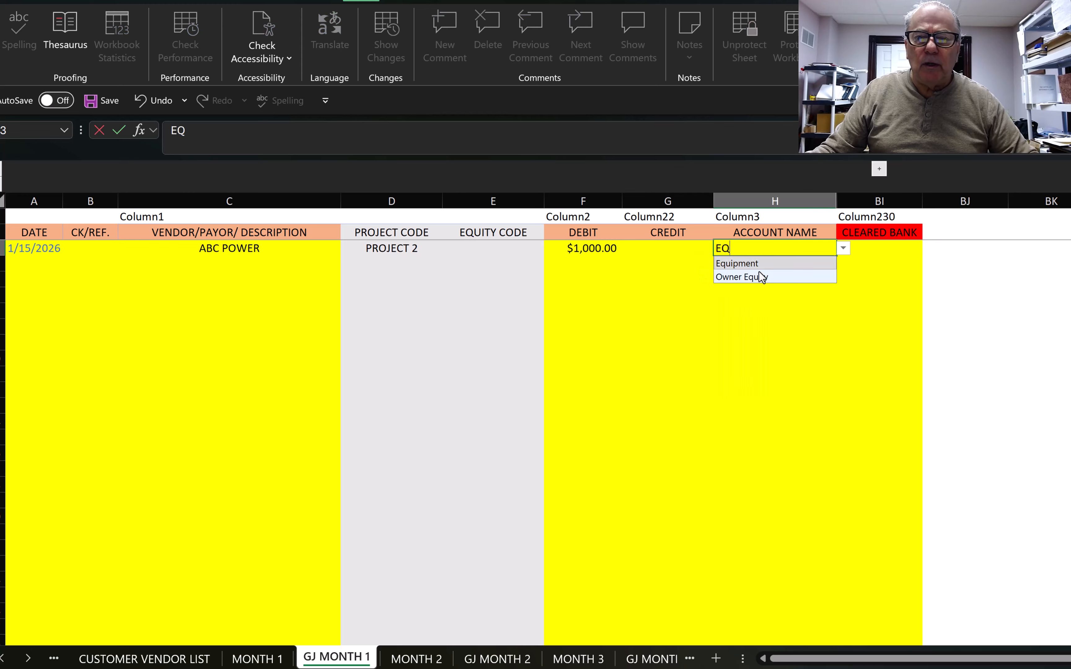
{"action": "left_click", "coordinate": [740, 264]}
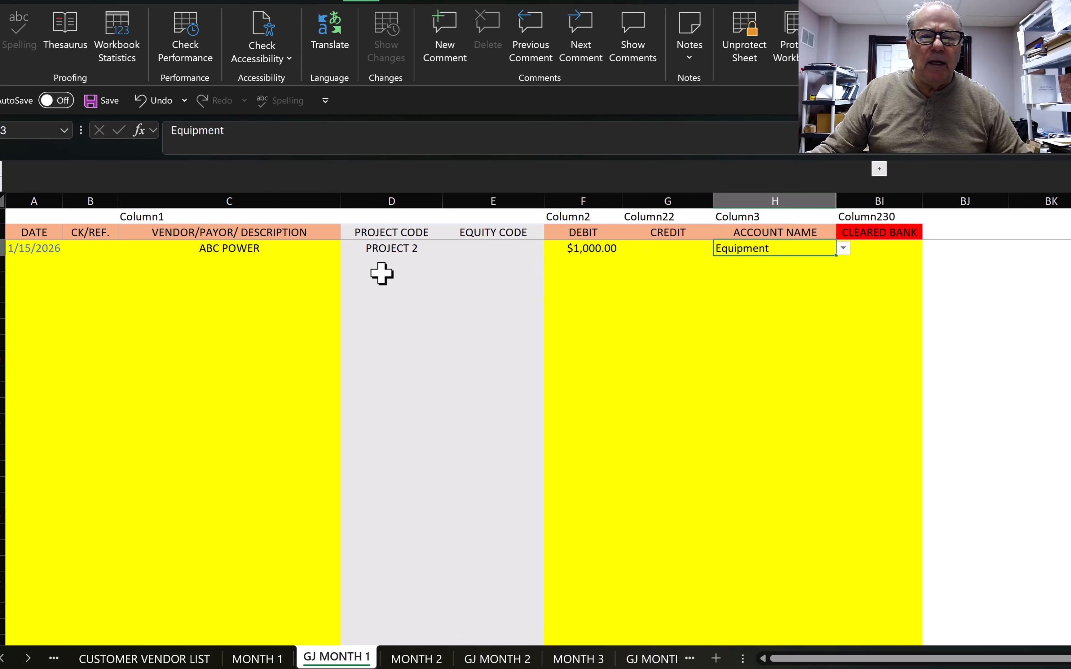
Step: Add the matching $1,000.00 credit to Small Tools coded PROJECT 1
{"action": "left_click", "coordinate": [667, 262]}
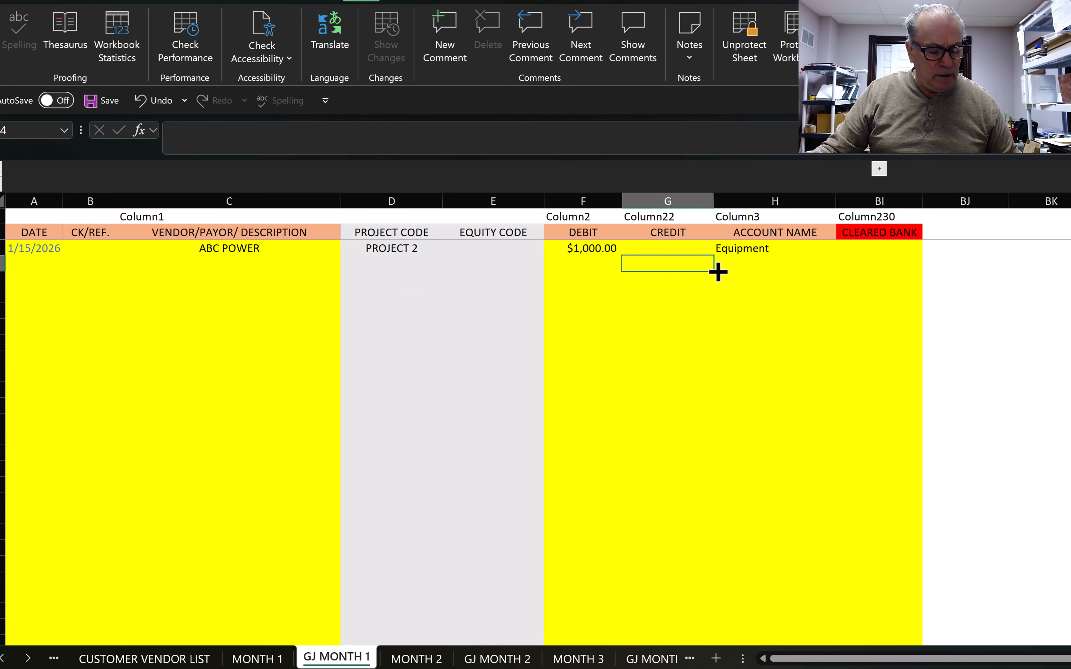
{"action": "type", "text": "10"}
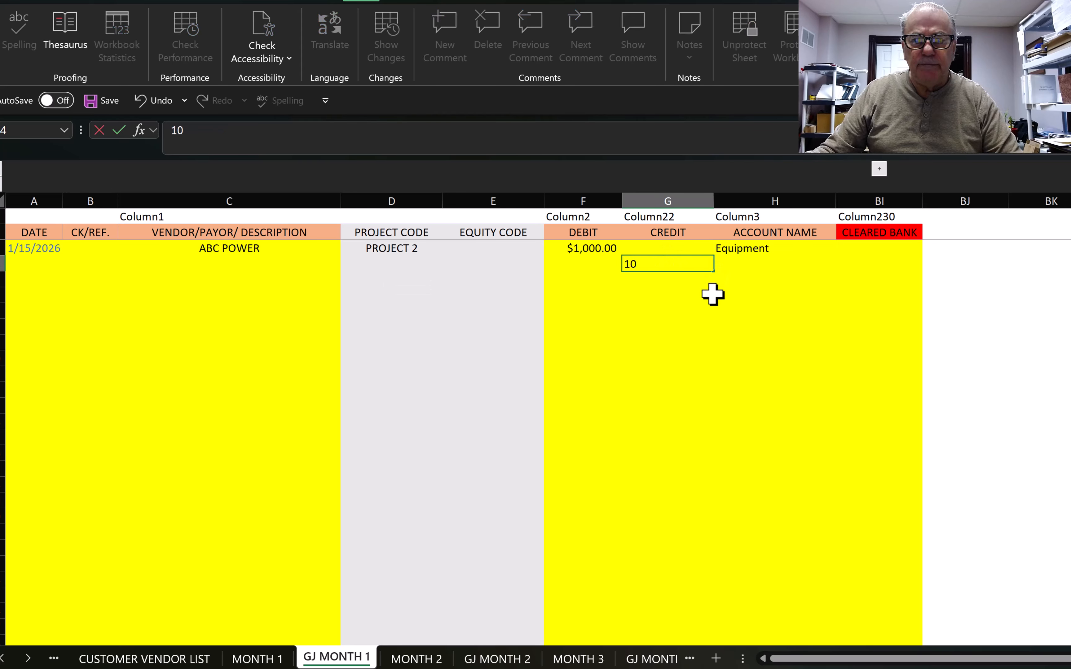
{"action": "type", "text": "00"}
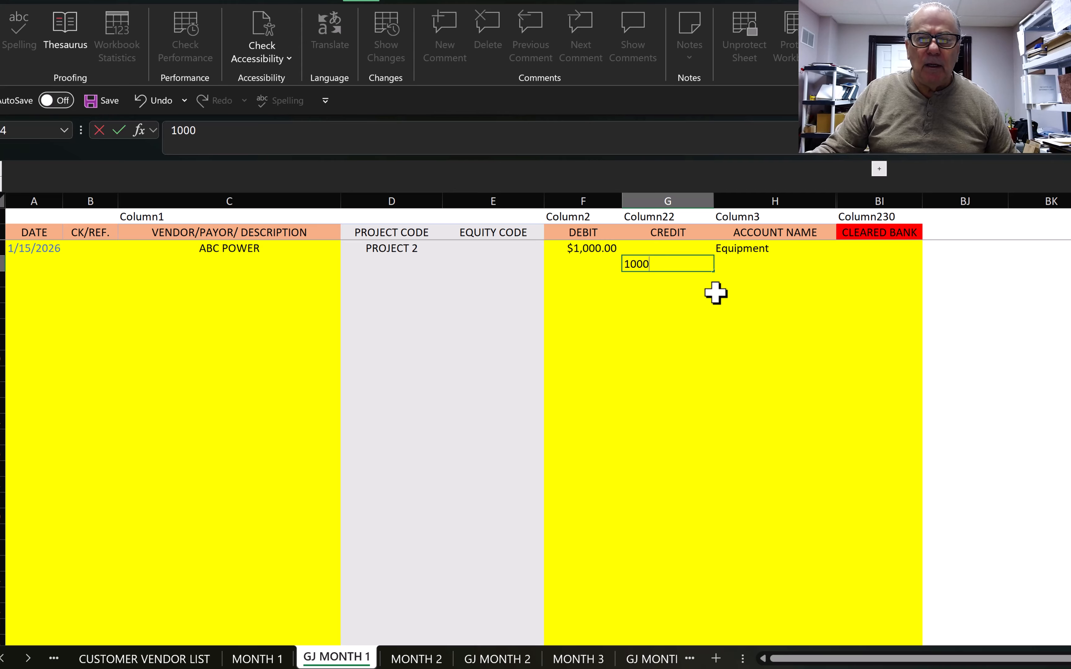
{"action": "key", "text": "Tab"}
{"action": "type", "text": "SM"}
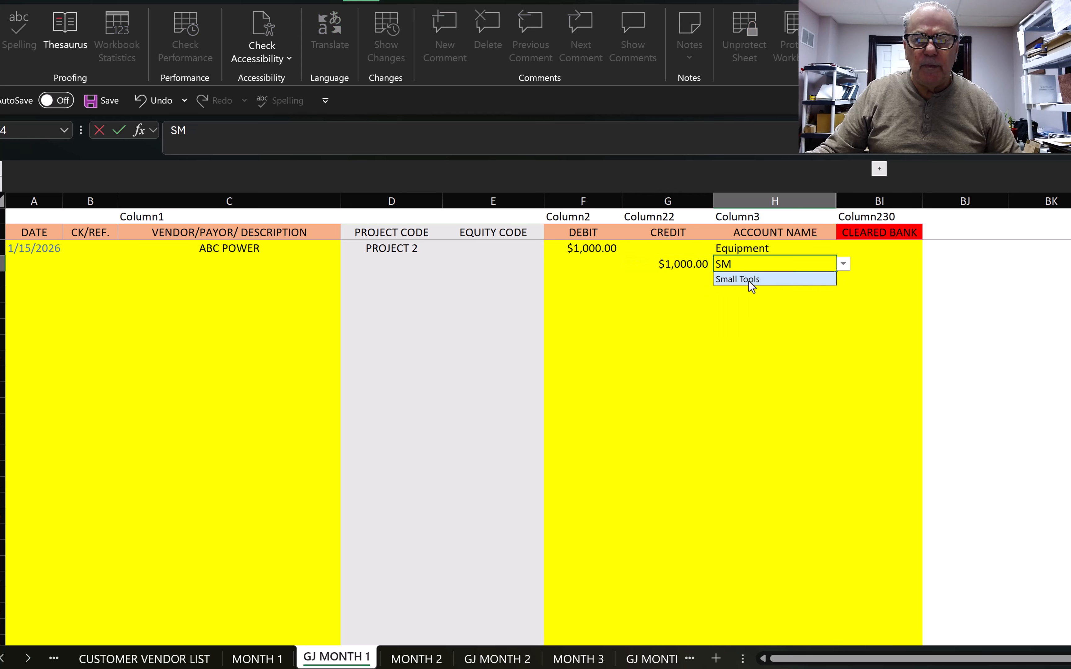
{"action": "left_click", "coordinate": [748, 280]}
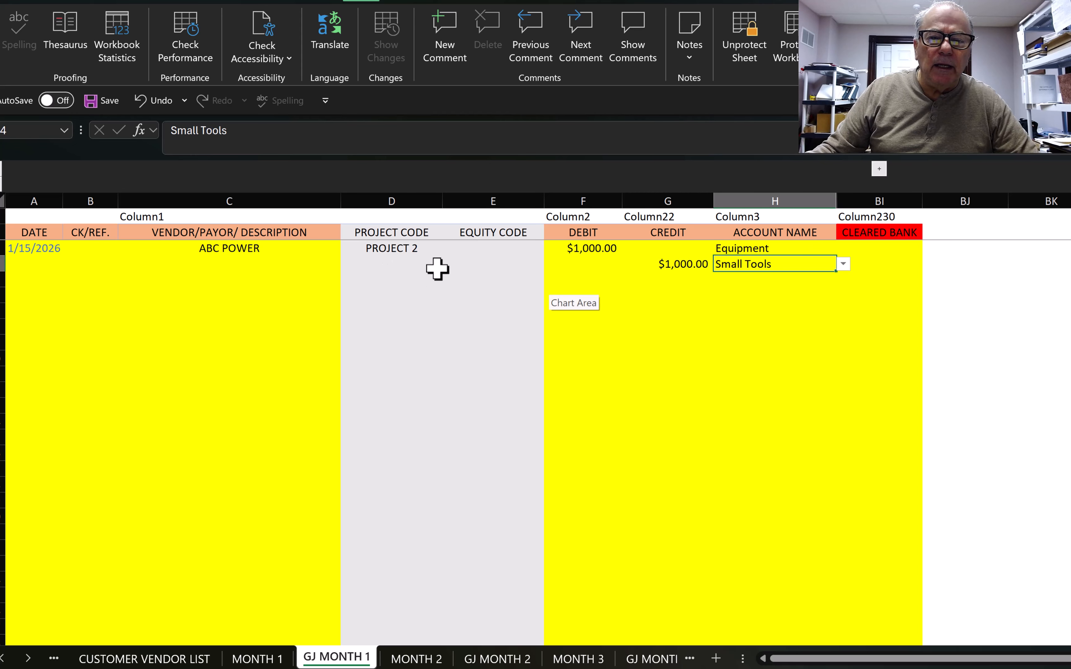
{"action": "left_click", "coordinate": [393, 263]}
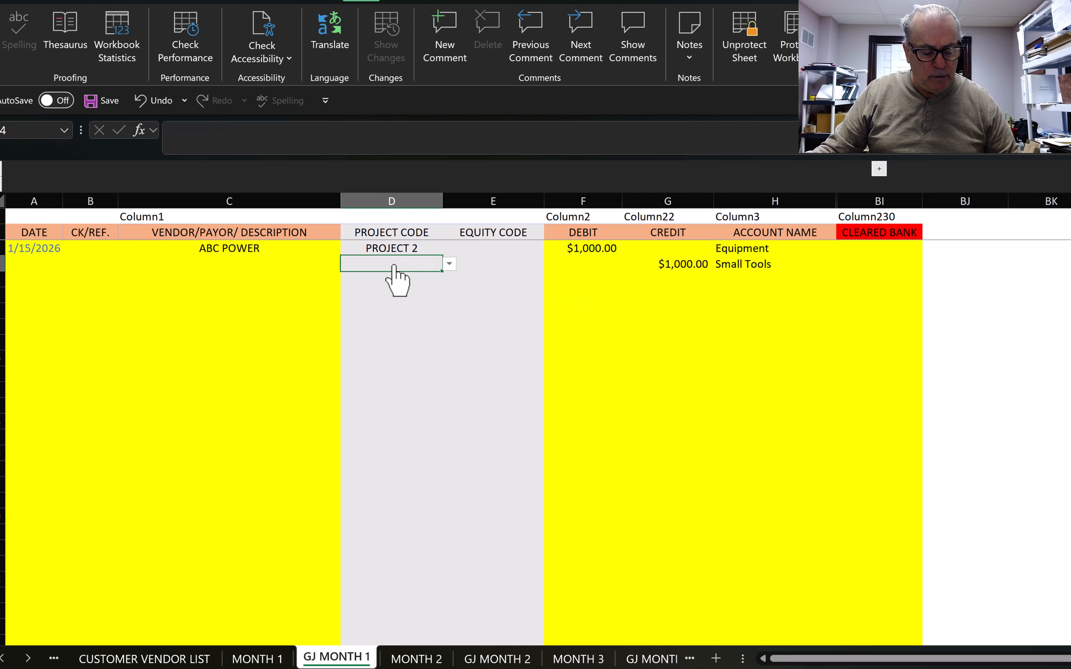
{"action": "left_click", "coordinate": [450, 264]}
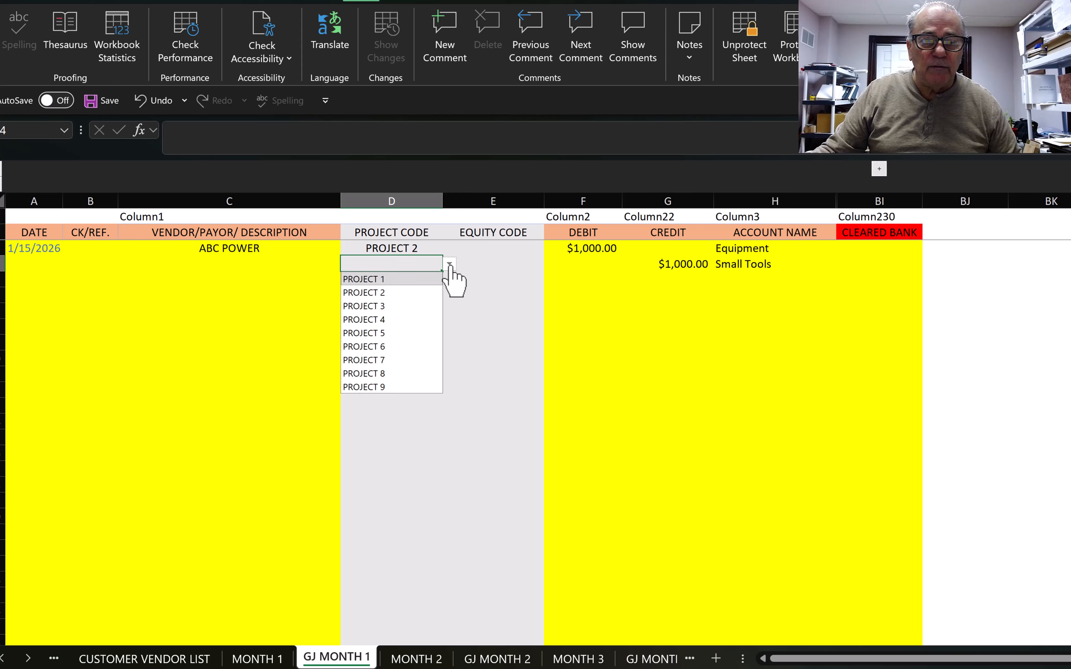
{"action": "left_click", "coordinate": [363, 279]}
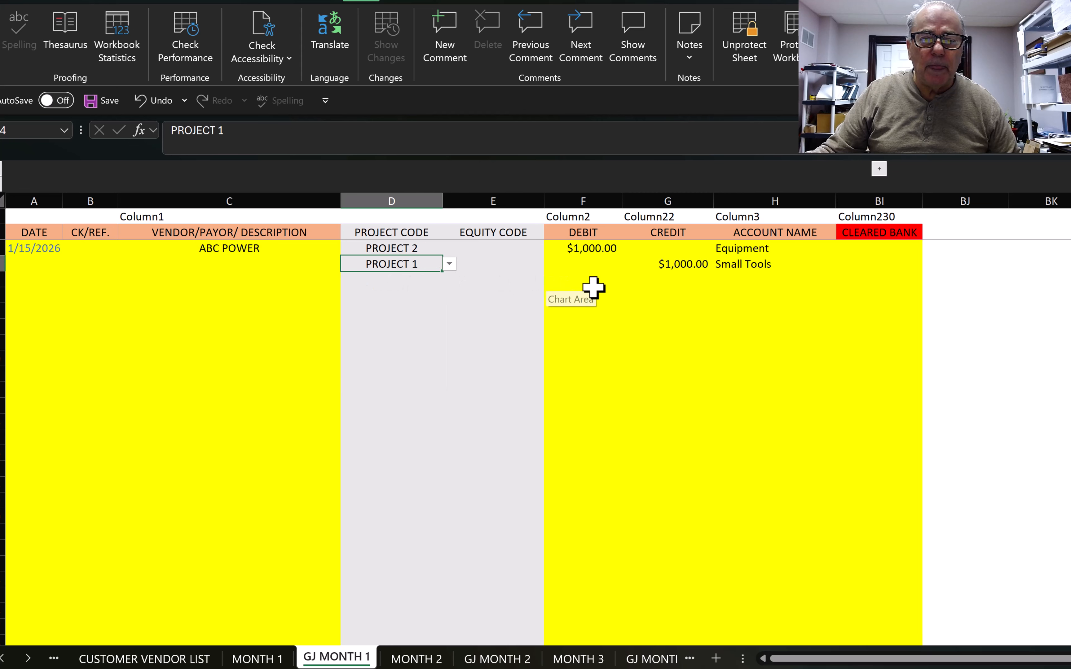
{"action": "left_click", "coordinate": [613, 280]}
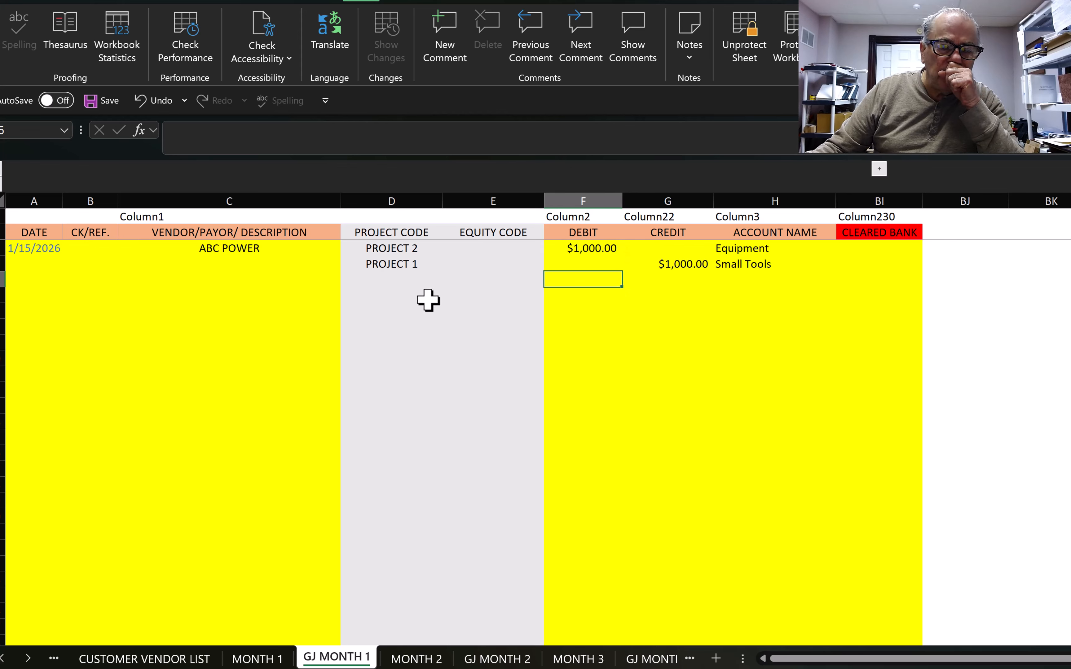
{"action": "left_click", "coordinate": [393, 281]}
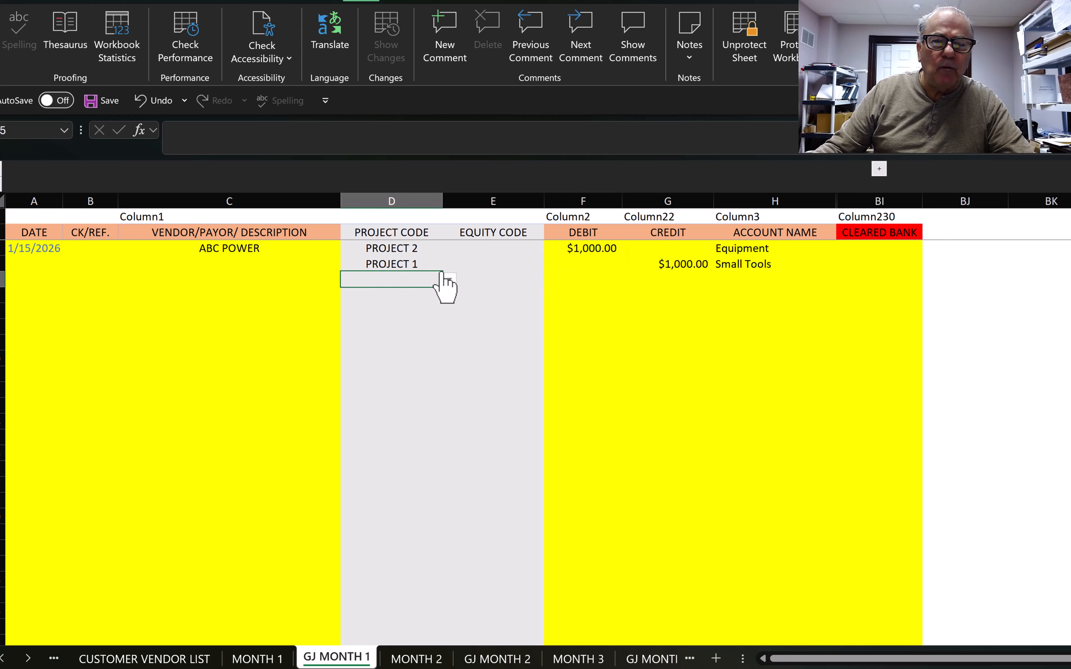
{"action": "left_click", "coordinate": [588, 280]}
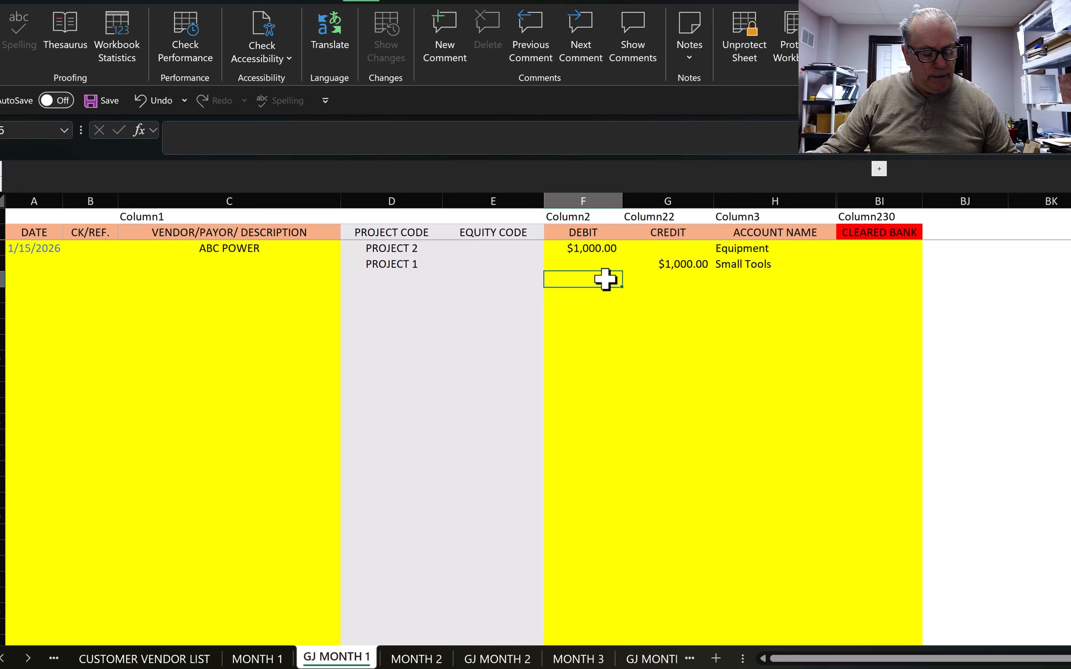
Step: Record a $100 Internet debit and an $800 Legal debit in the GJ MONTH 1 entry
{"action": "type", "text": "100"}
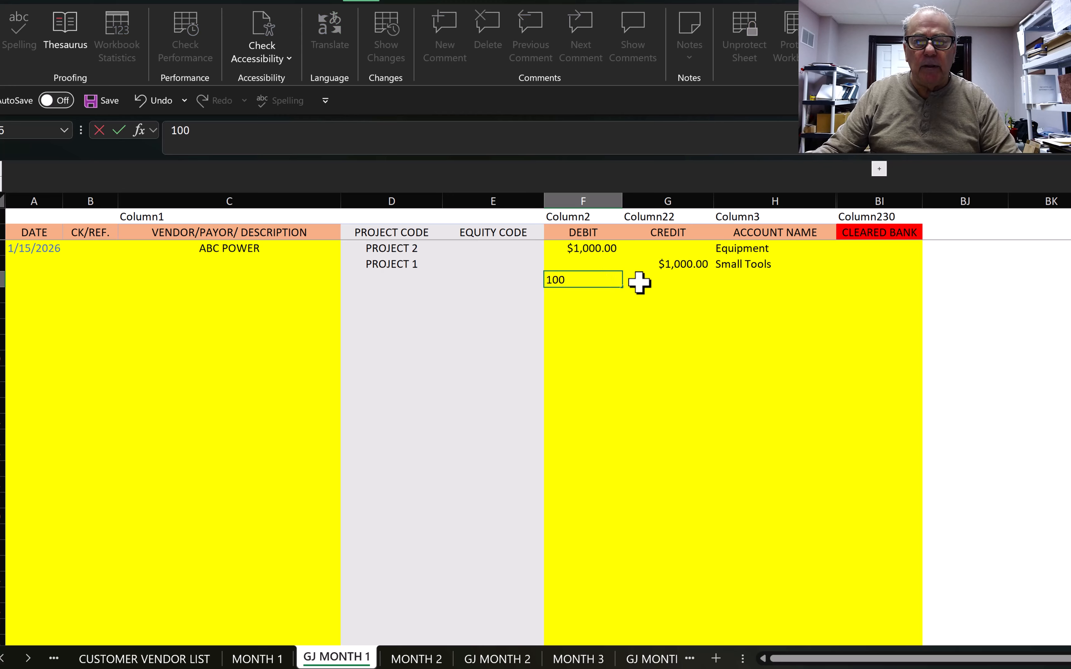
{"action": "left_click", "coordinate": [753, 282]}
{"action": "left_click", "coordinate": [731, 376]}
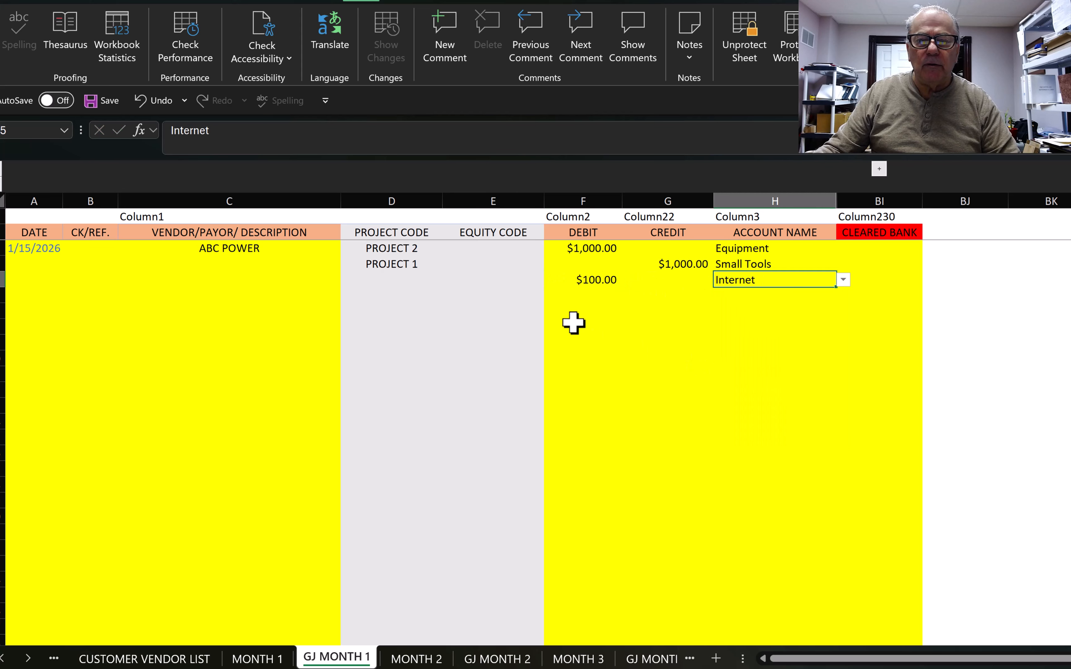
{"action": "left_click", "coordinate": [585, 294]}
{"action": "type", "text": "8"}
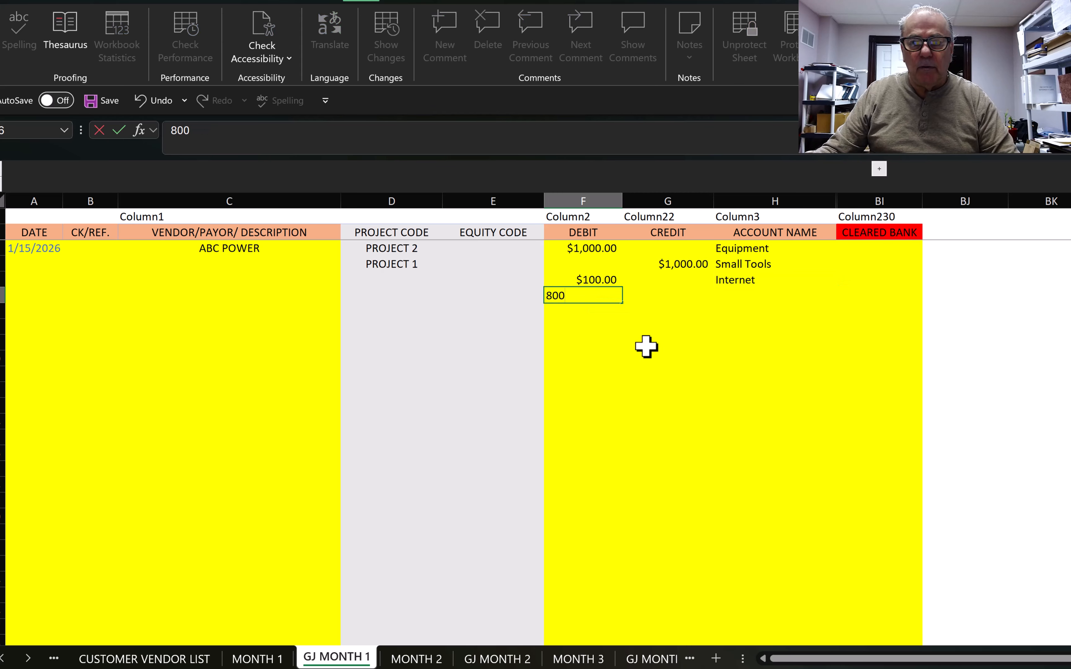
{"action": "type", "text": "00"}
{"action": "left_click", "coordinate": [738, 295]}
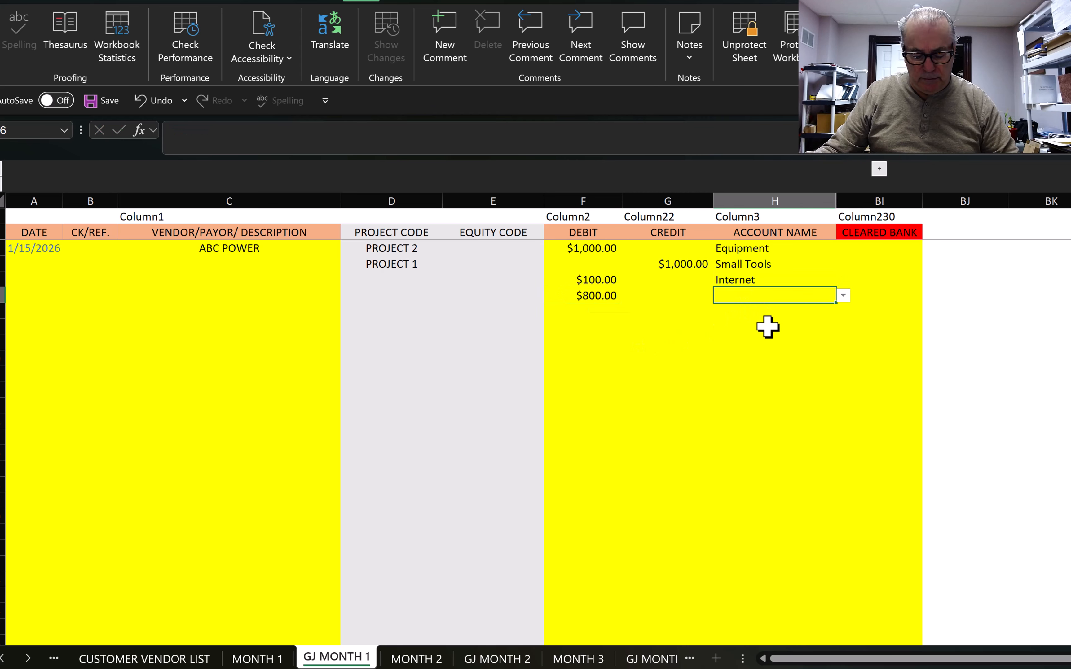
{"action": "type", "text": "L"}
{"action": "left_click", "coordinate": [727, 391]}
Step: Enter the $250 debit on the next row and book it to Auto Expense
{"action": "left_click", "coordinate": [583, 311]}
{"action": "type", "text": "250"}
{"action": "key", "text": "Tab"}
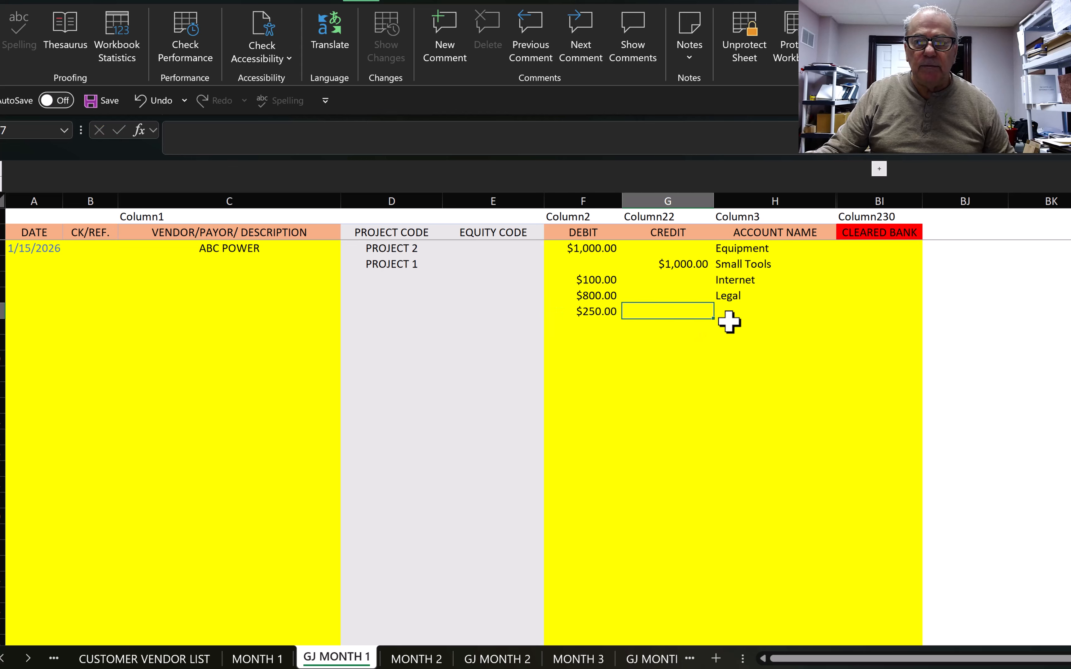
{"action": "left_click", "coordinate": [728, 317]}
{"action": "type", "text": "A"}
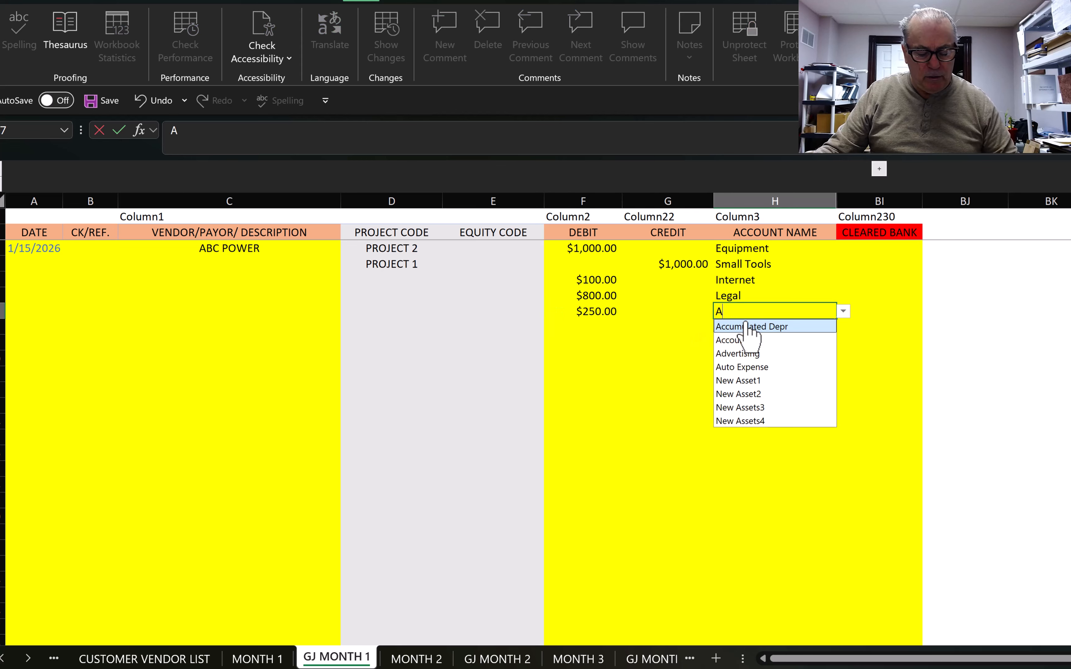
{"action": "left_click", "coordinate": [743, 363]}
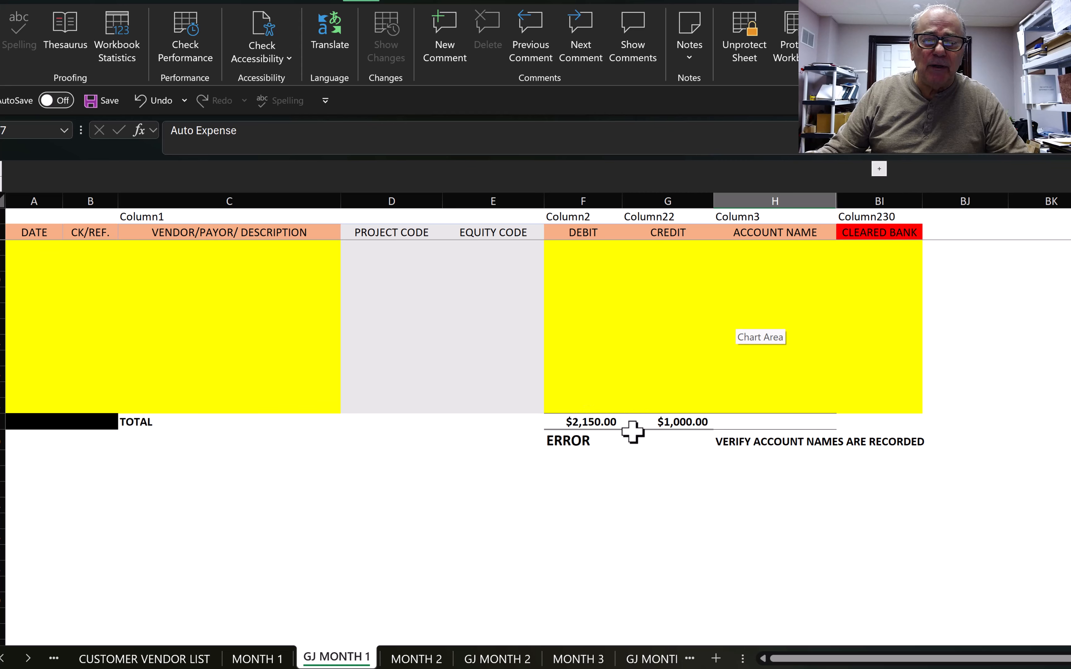
Step: Enter a $1,150 credit to Credit Card Payable on the next journal row
{"action": "scroll", "coordinate": [634, 430], "scroll_direction": "up", "scroll_amount": 5}
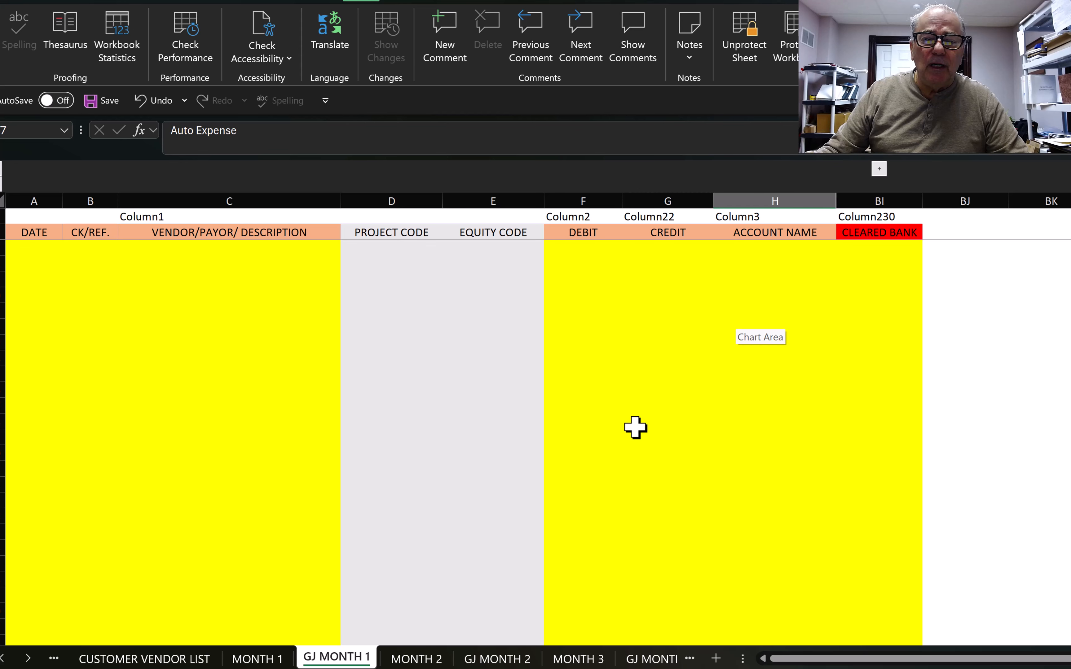
{"action": "scroll", "coordinate": [635, 427], "scroll_direction": "up", "scroll_amount": 3}
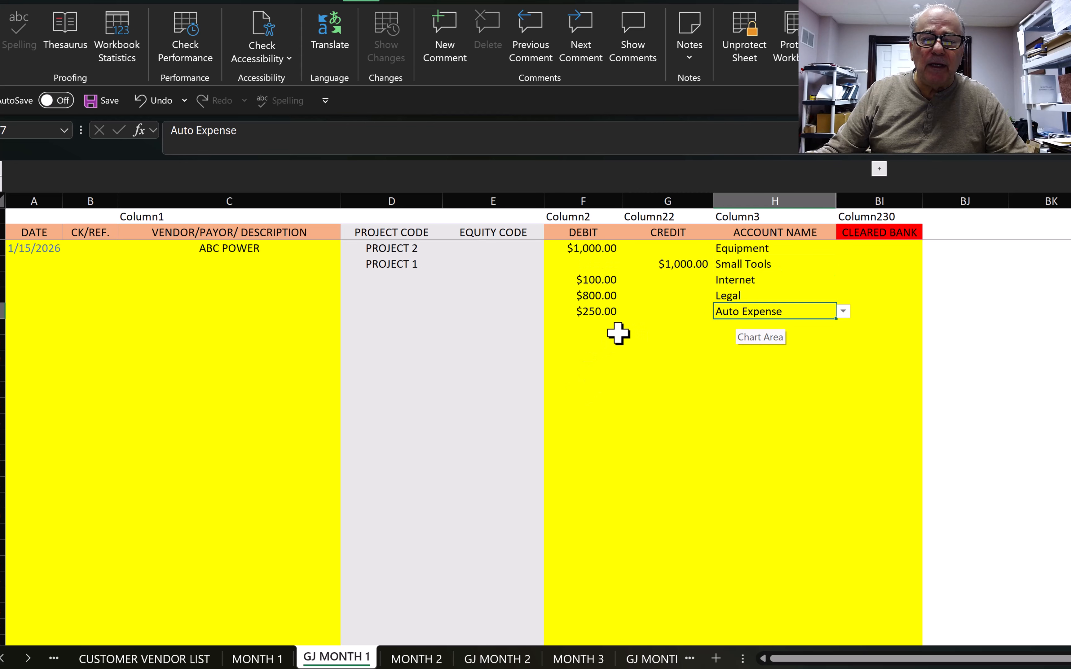
{"action": "left_click", "coordinate": [679, 327]}
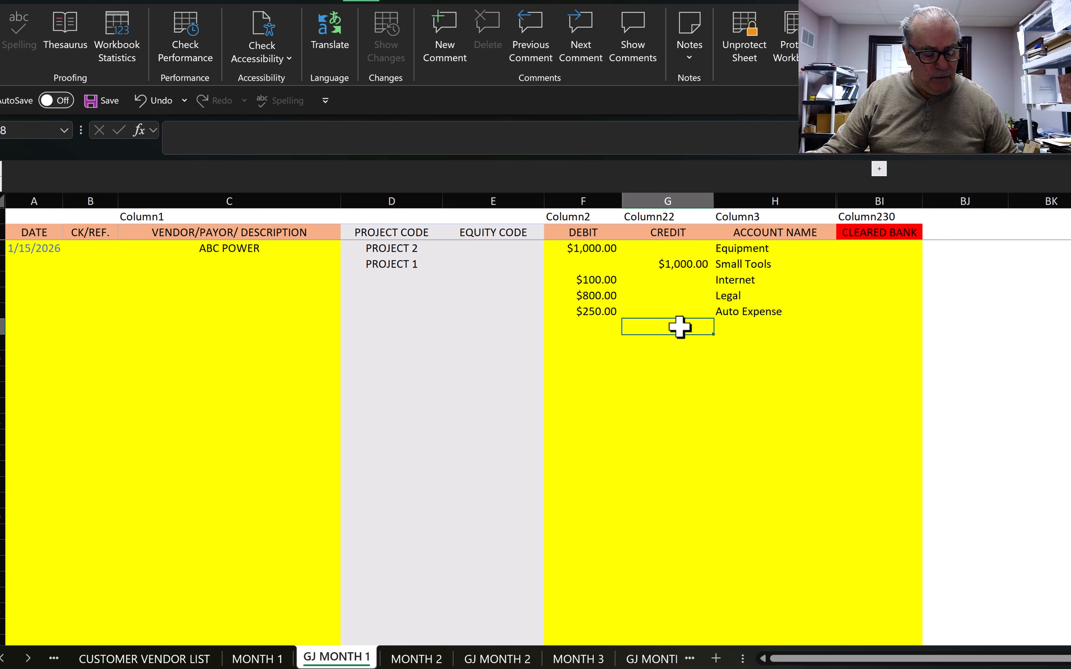
{"action": "type", "text": "1,1"}
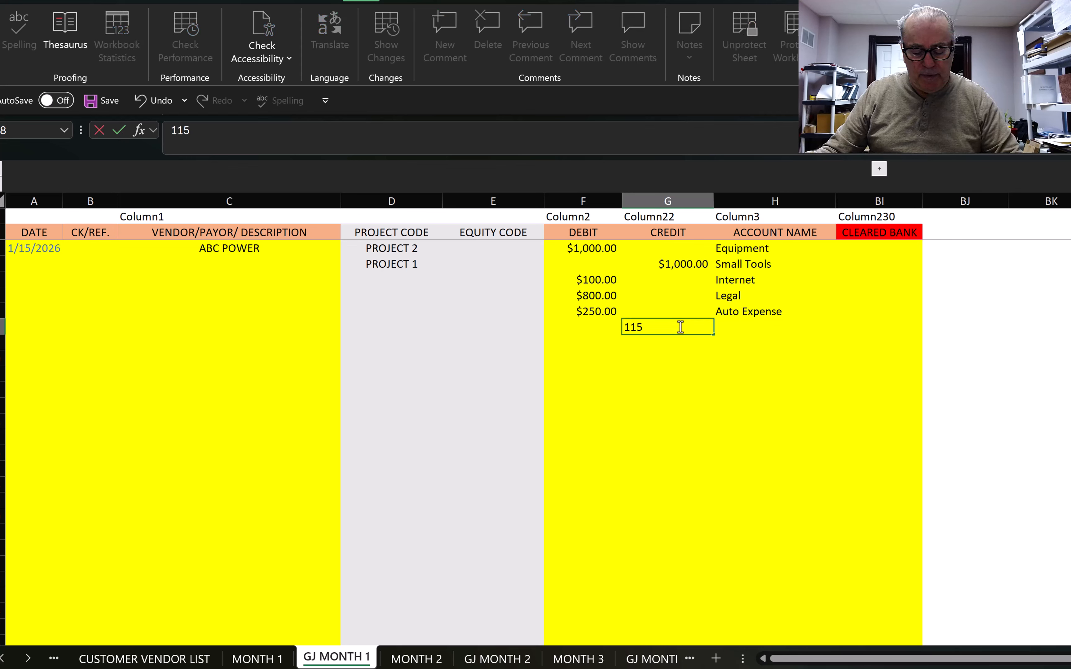
{"action": "type", "text": "50"}
{"action": "left_click", "coordinate": [729, 328]}
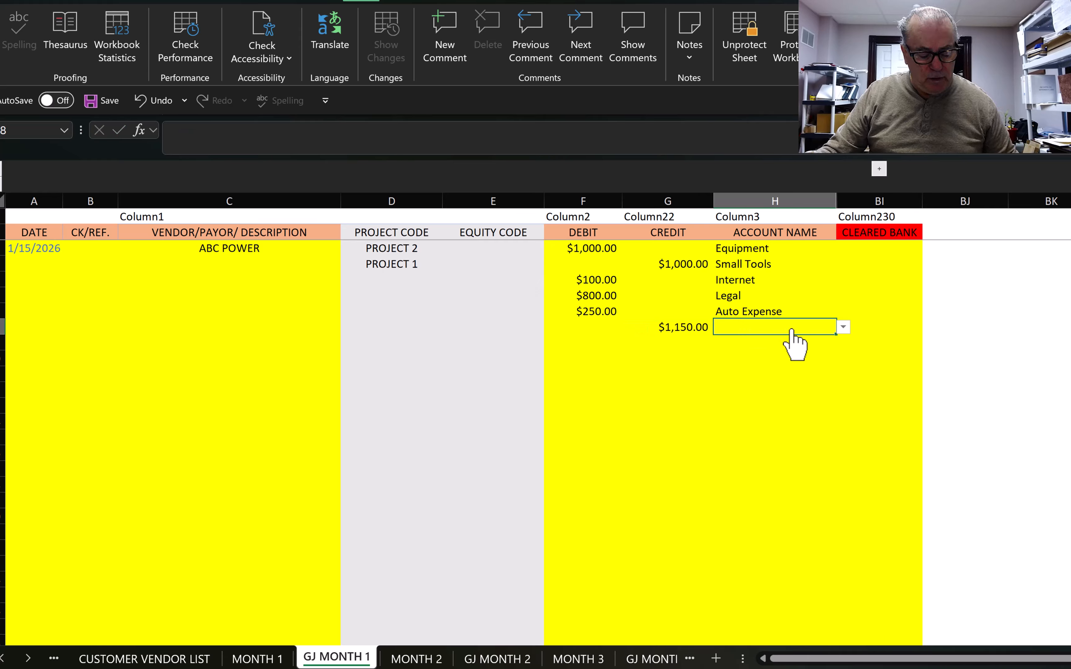
{"action": "type", "text": "CR"}
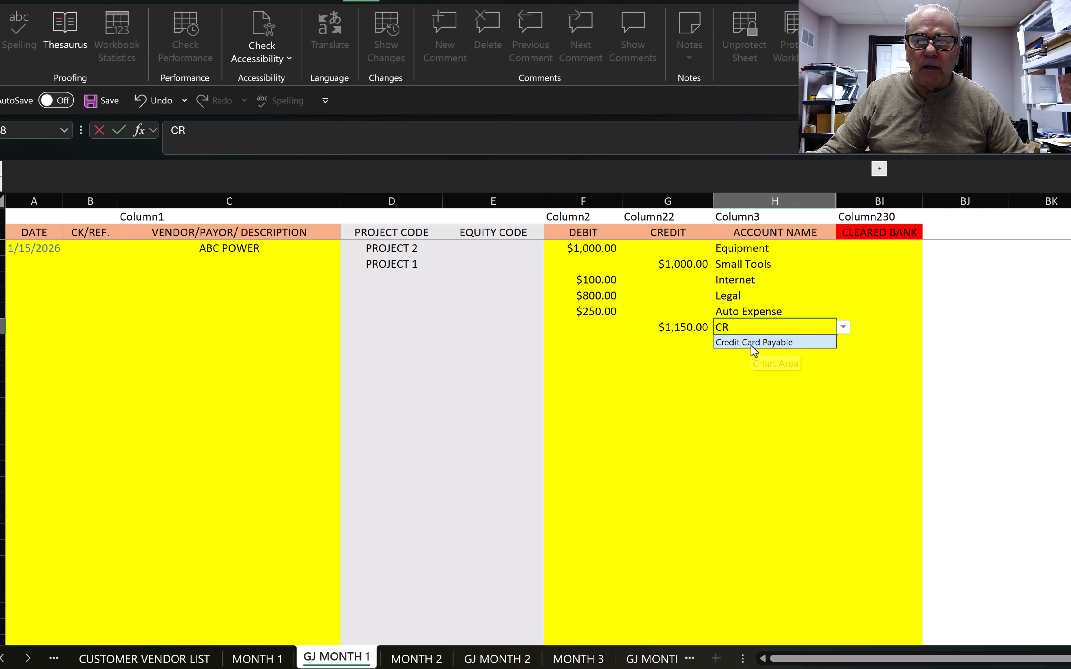
{"action": "left_click", "coordinate": [753, 343]}
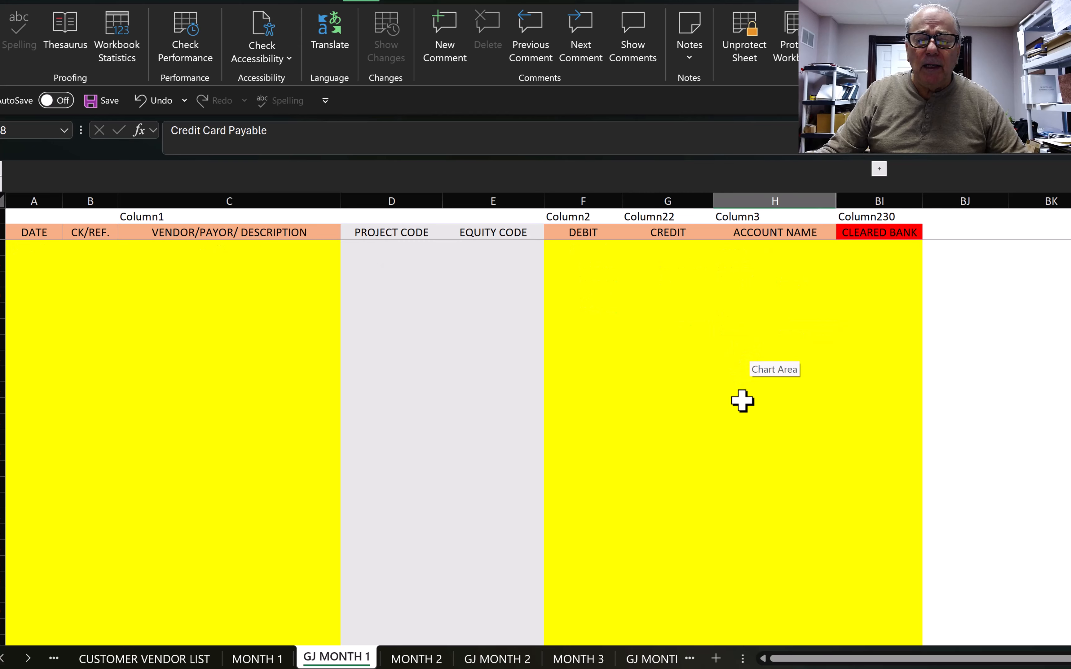
Step: Confirm the journal now reads BALANCED at $2,150.00, then go to MONTH 1
{"action": "scroll", "coordinate": [744, 414], "scroll_direction": "up", "scroll_amount": 2}
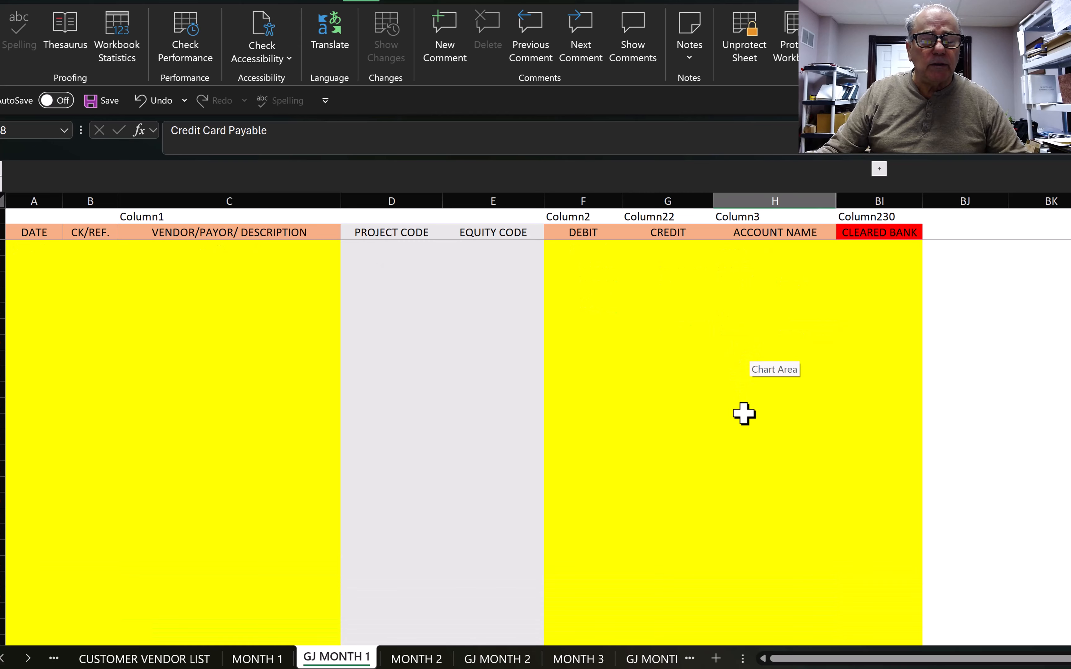
{"action": "scroll", "coordinate": [743, 415], "scroll_direction": "down", "scroll_amount": 2}
{"action": "scroll", "coordinate": [727, 431], "scroll_direction": "down", "scroll_amount": 1}
{"action": "scroll", "coordinate": [732, 418], "scroll_direction": "up", "scroll_amount": 2}
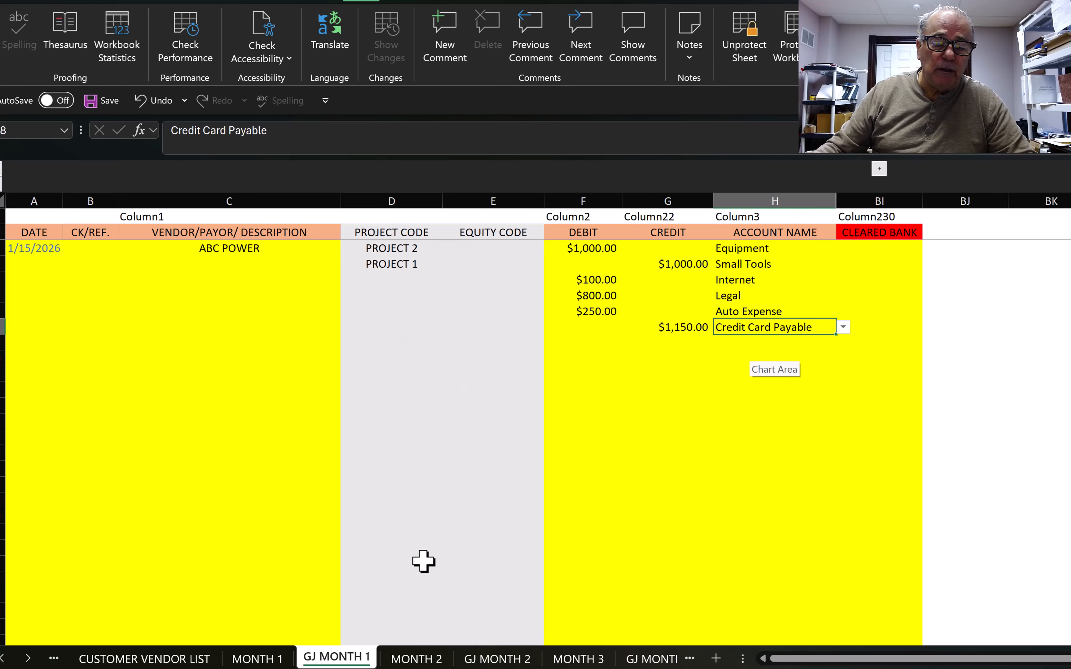
{"action": "key", "text": "Return"}
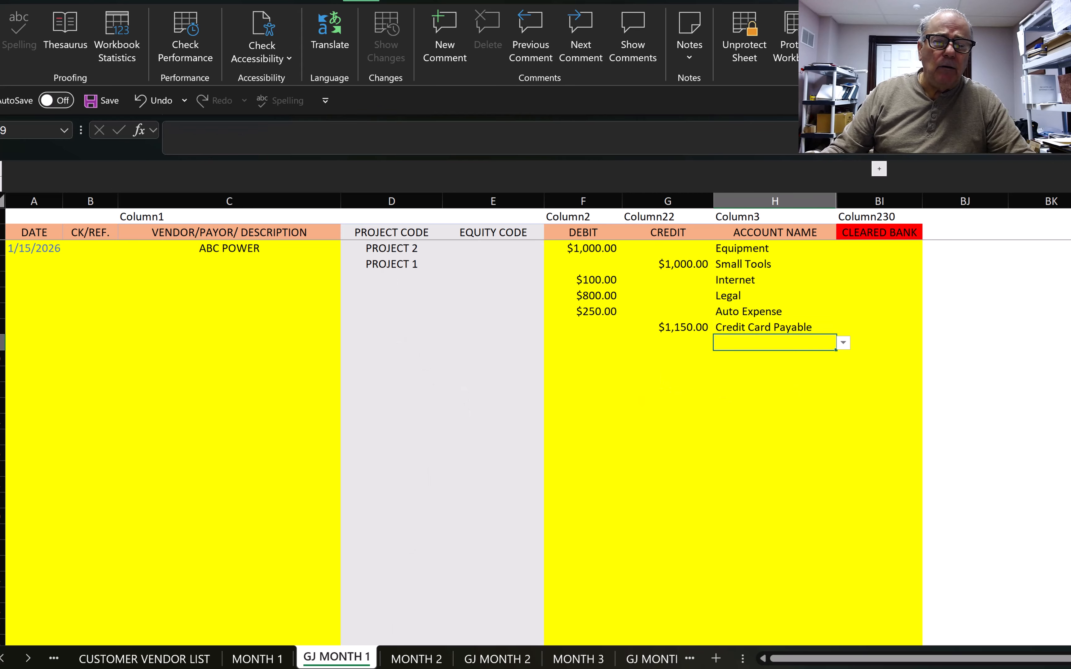
{"action": "scroll", "coordinate": [629, 588], "scroll_direction": "down", "scroll_amount": 10}
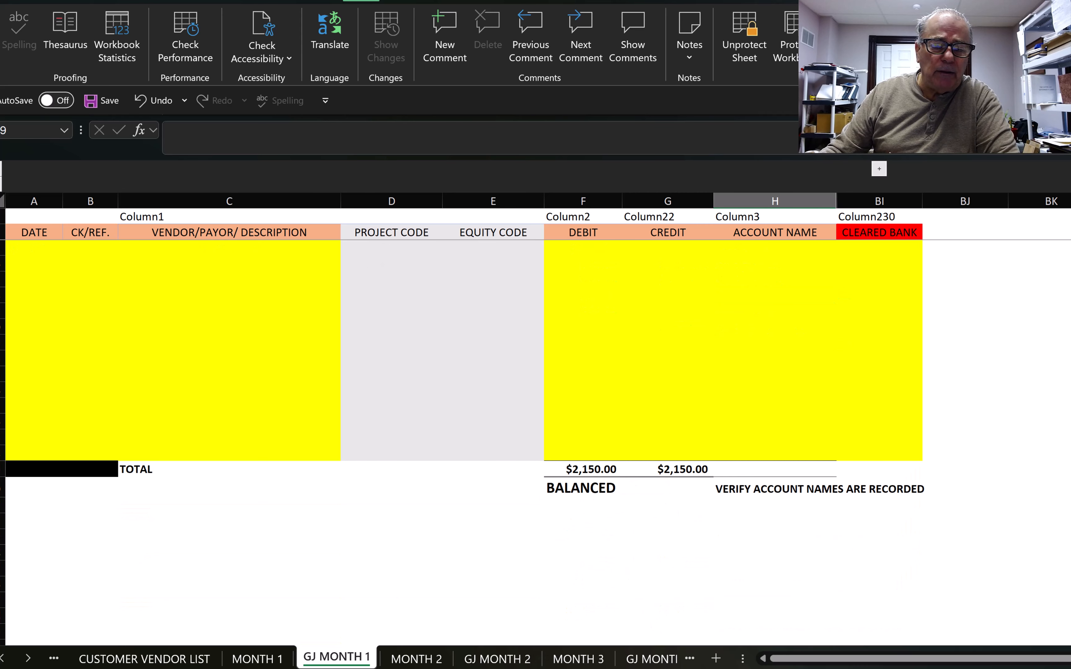
{"action": "left_click", "coordinate": [265, 658]}
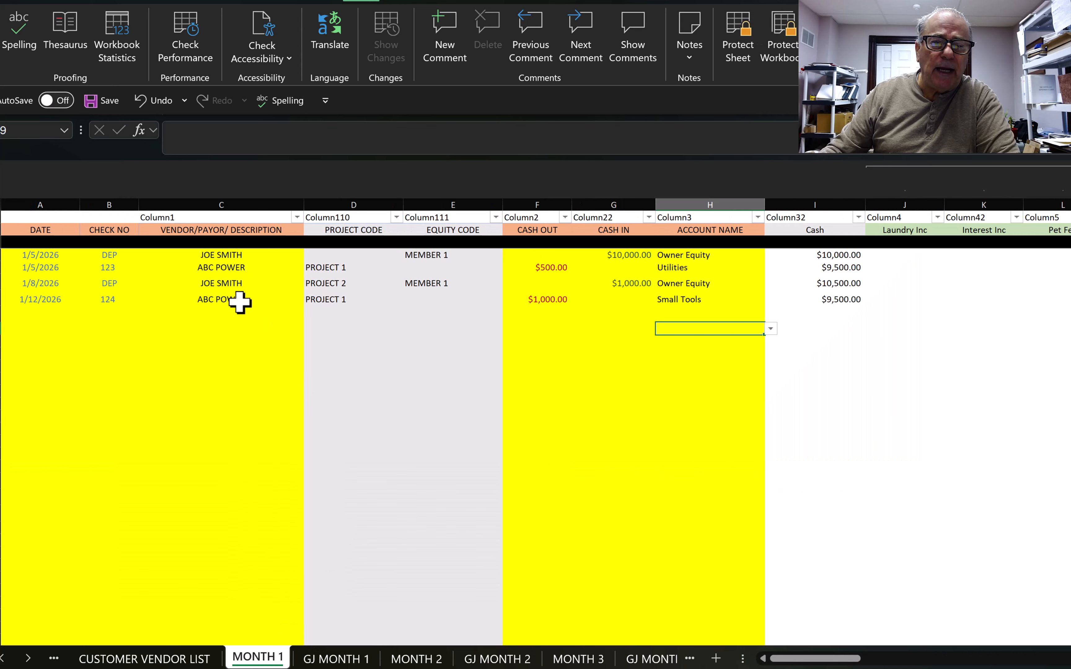
Step: Enter check number 123 on the new MONTH 1 row after a brief look at GJ MONTH 1
{"action": "left_click", "coordinate": [104, 313]}
{"action": "type", "text": "123"}
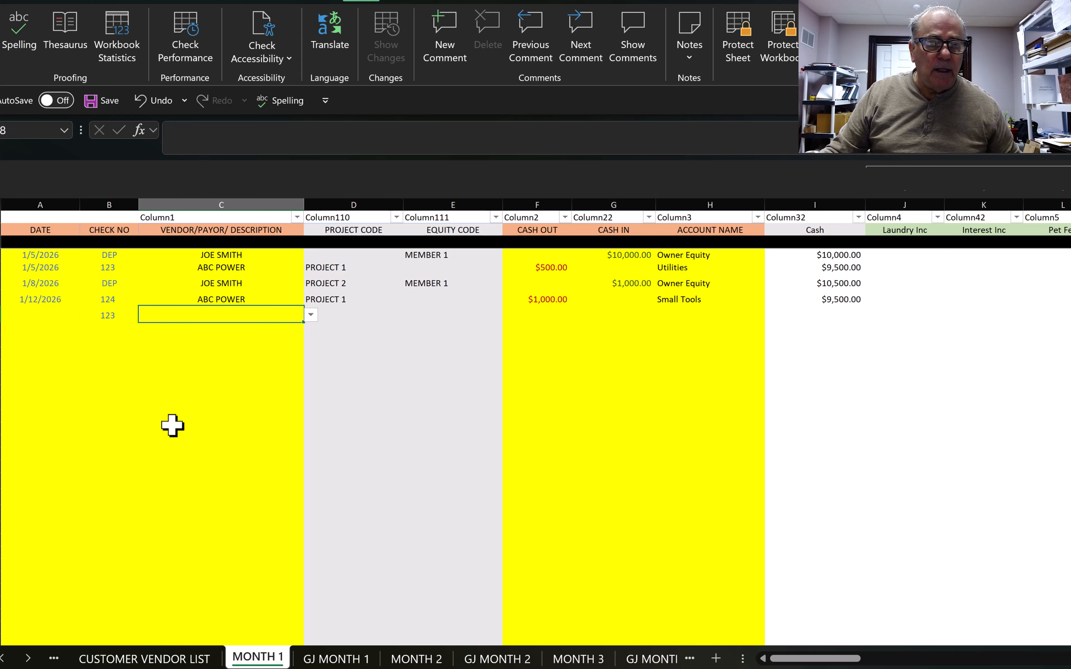
{"action": "key", "text": "Tab"}
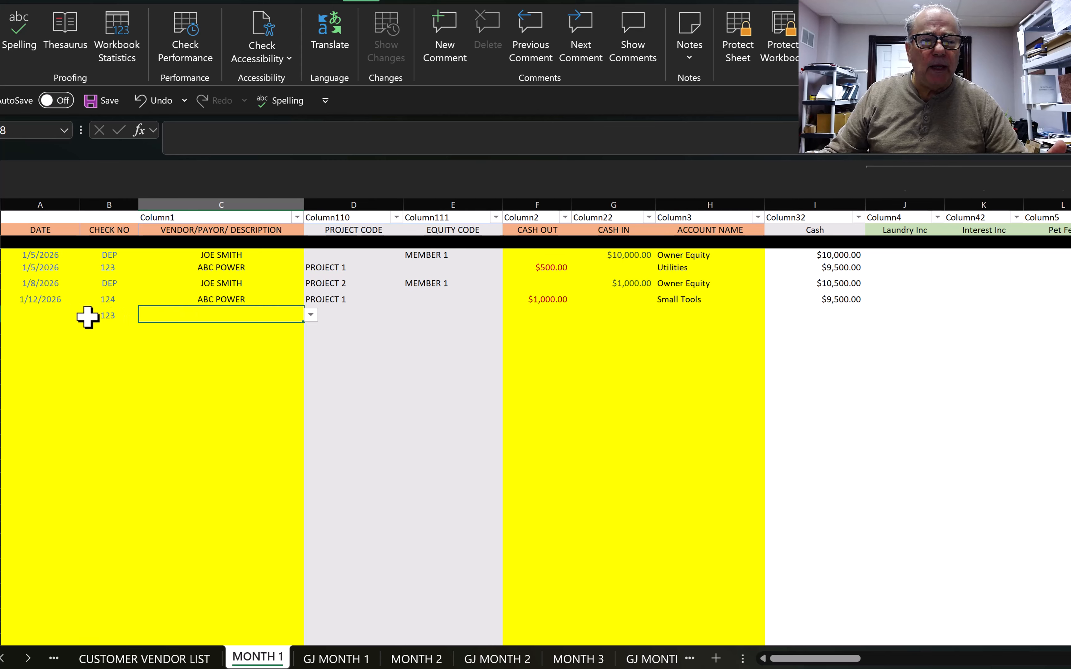
{"action": "left_click", "coordinate": [40, 319]}
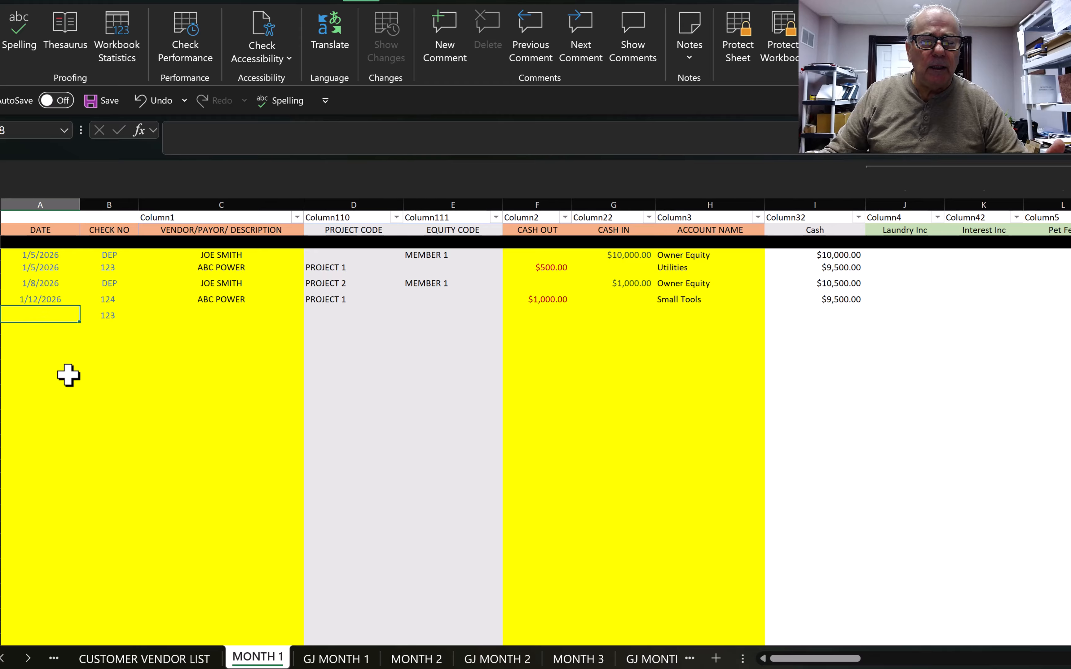
{"action": "left_click", "coordinate": [361, 656]}
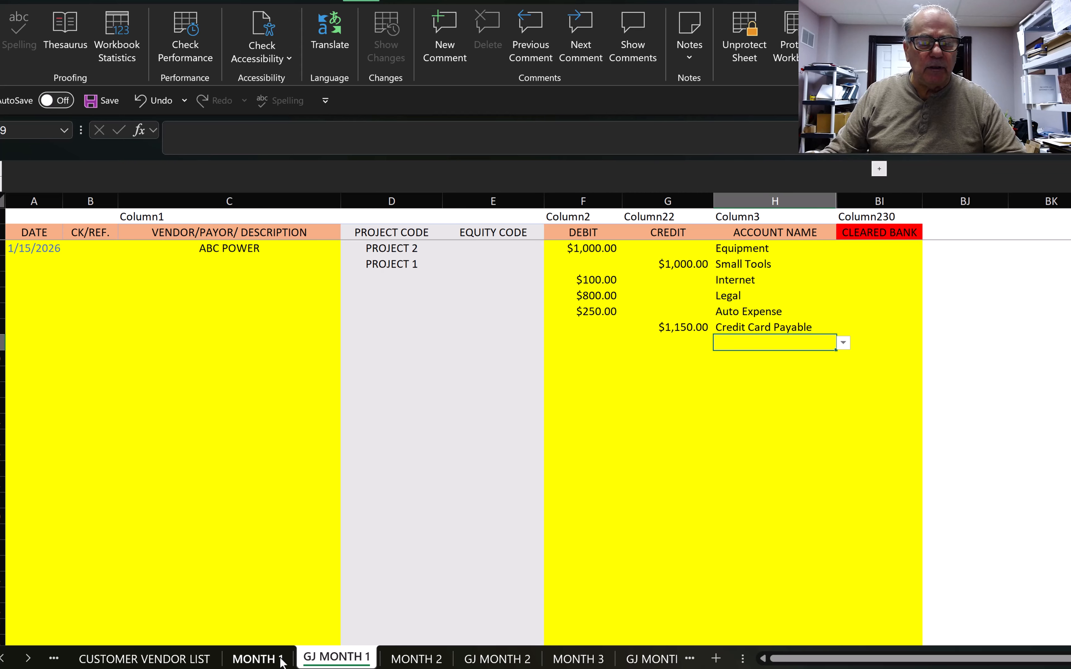
{"action": "left_click", "coordinate": [256, 661]}
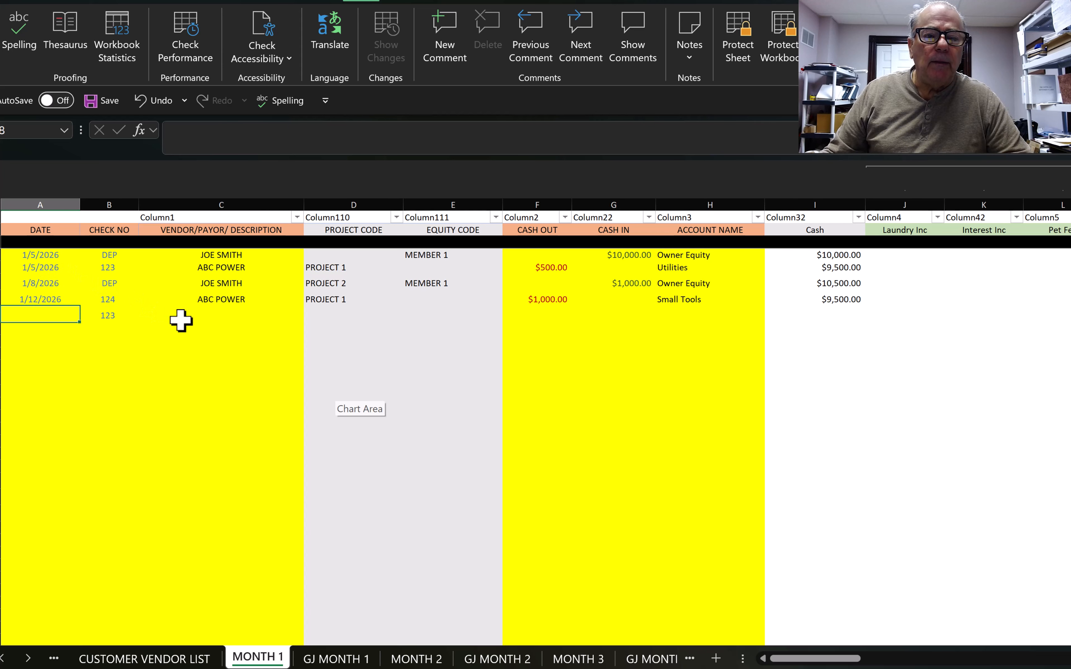
{"action": "left_click", "coordinate": [217, 316]}
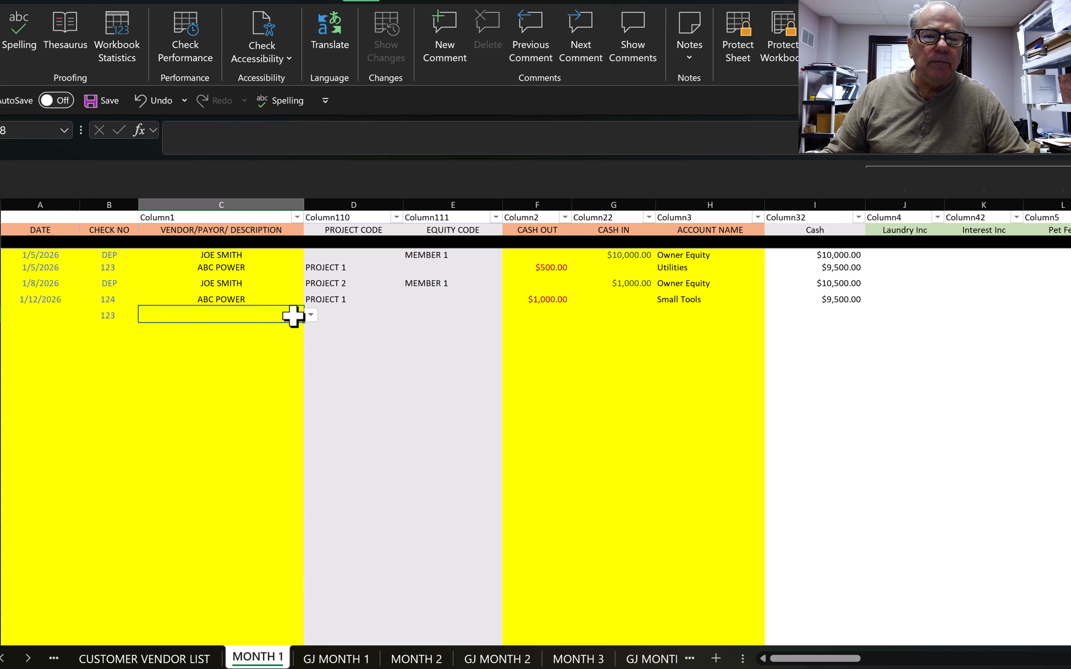
Step: Set the row's payor to UNIT 1, project to PROJECT 3 and cash in to $100
{"action": "left_click", "coordinate": [311, 315]}
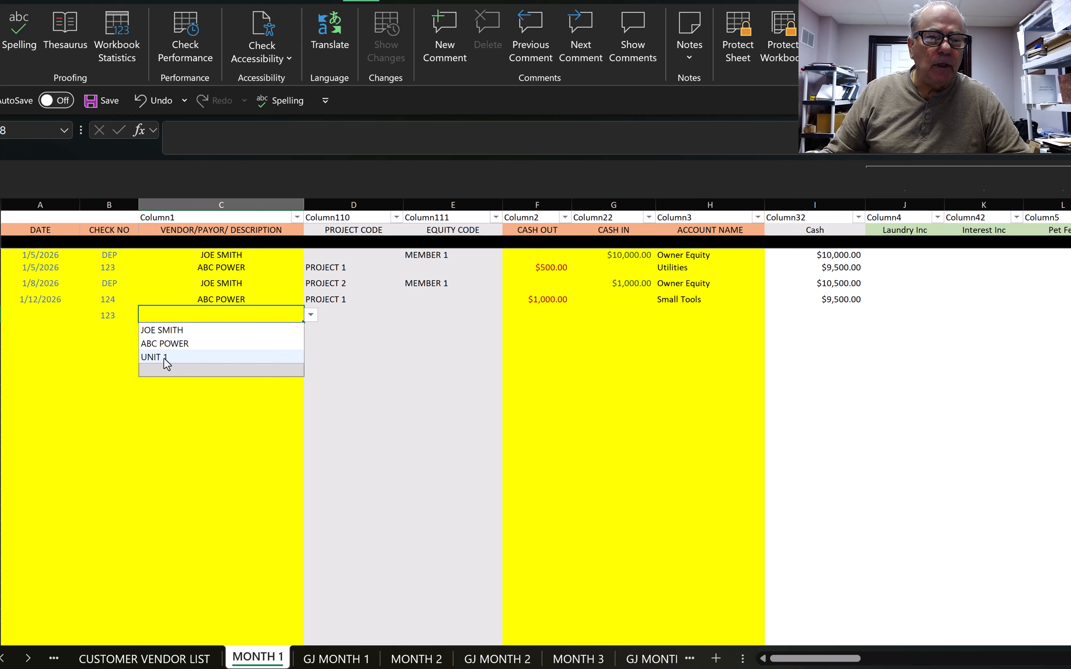
{"action": "left_click", "coordinate": [150, 353]}
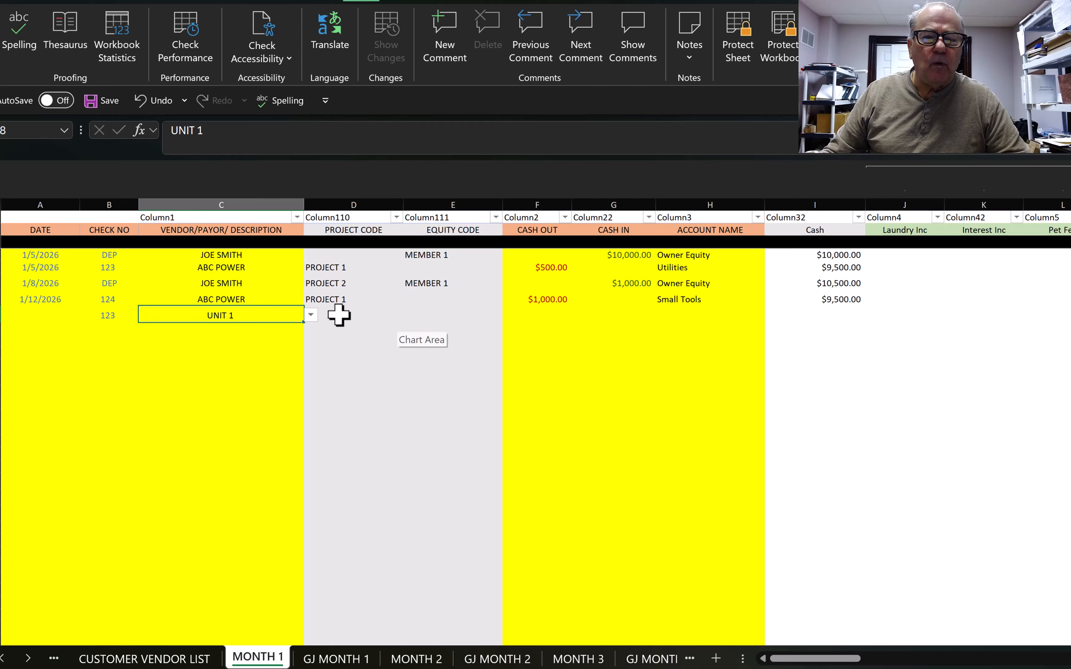
{"action": "left_click", "coordinate": [339, 315]}
{"action": "key", "text": "alt+Down"}
{"action": "left_click", "coordinate": [329, 345]}
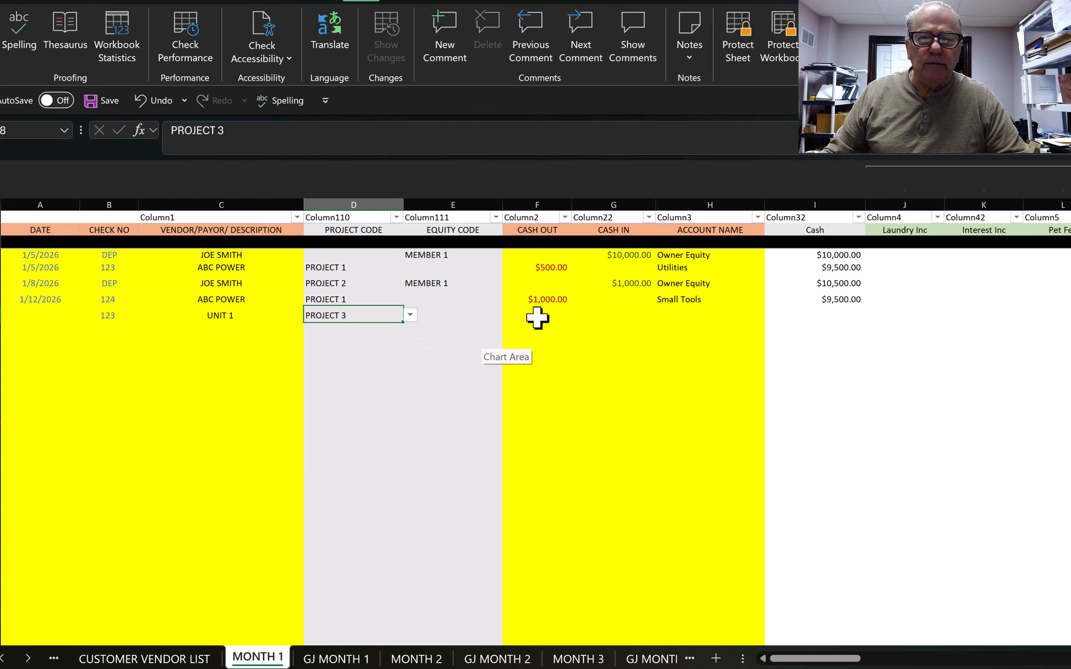
{"action": "left_click", "coordinate": [632, 319]}
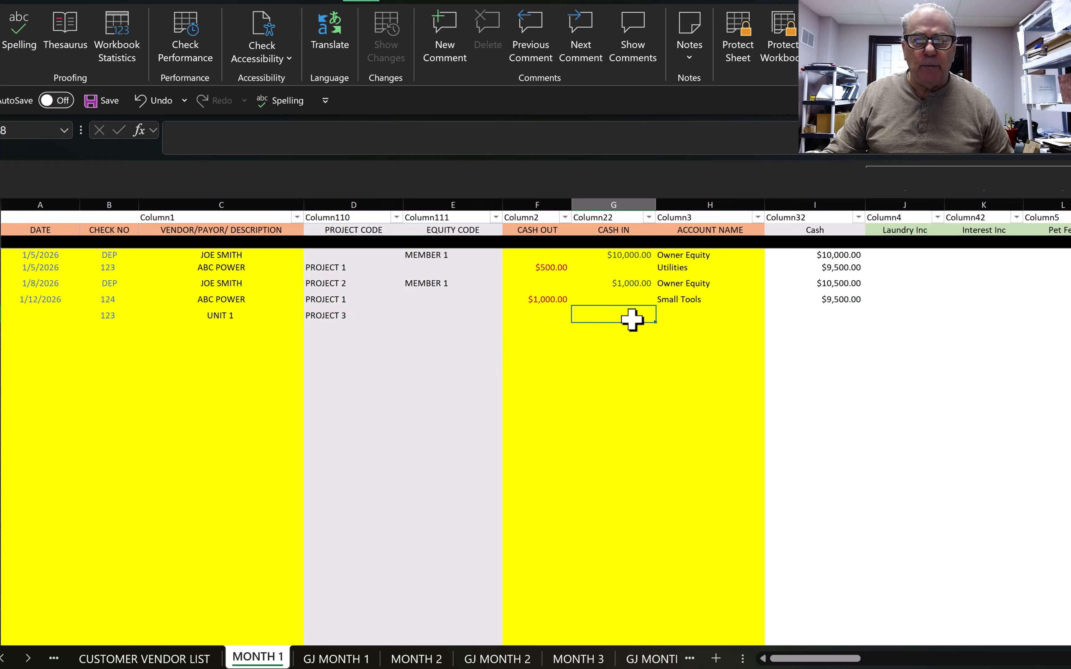
{"action": "type", "text": "100"}
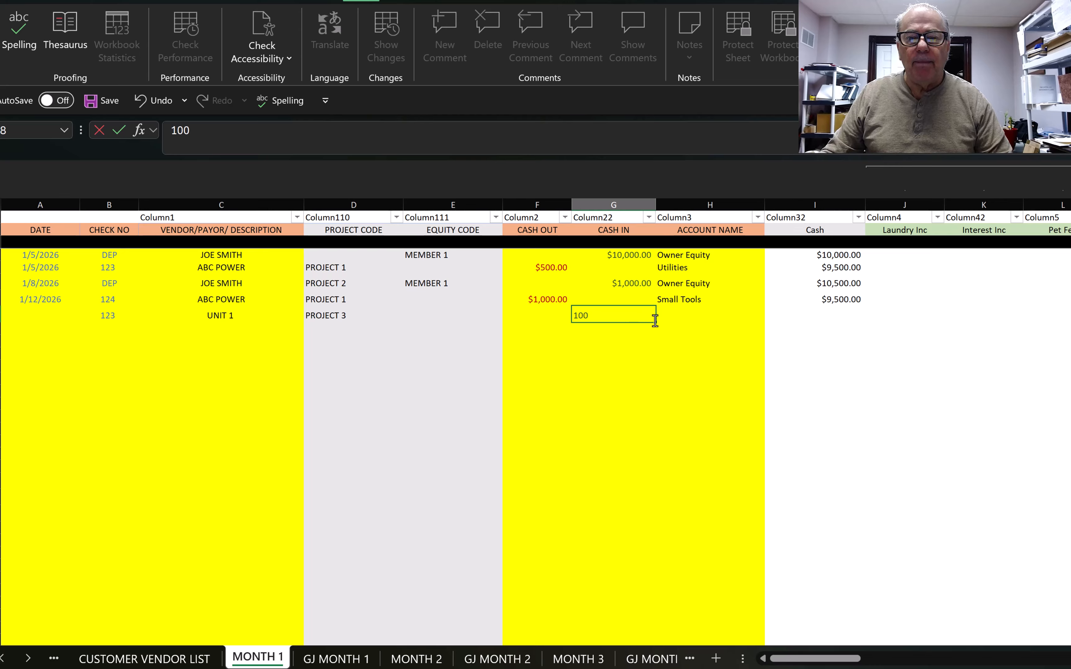
{"action": "left_click", "coordinate": [676, 317]}
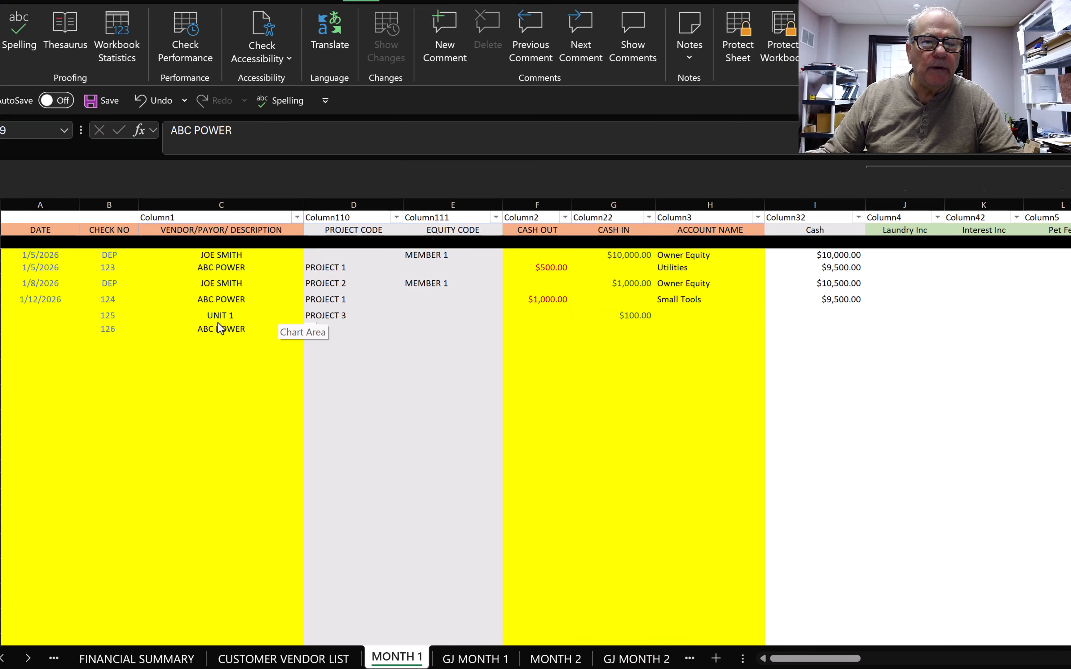
Step: Enter the ABC POWER check 126 as $25 cash out booked to Utilities
{"action": "left_click", "coordinate": [218, 324]}
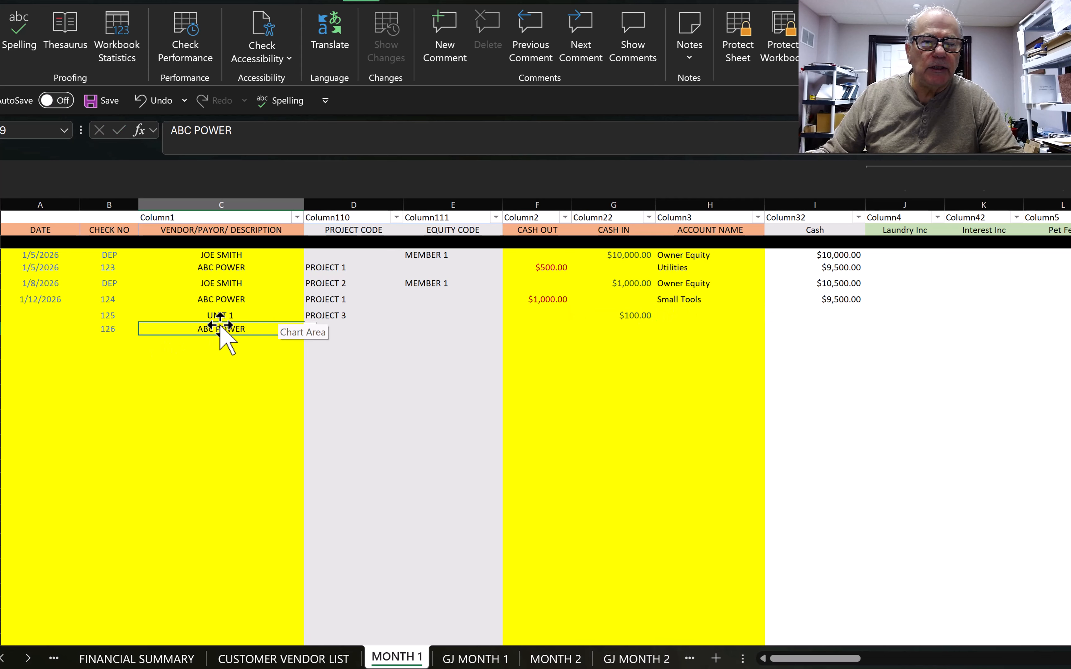
{"action": "left_click", "coordinate": [338, 331]}
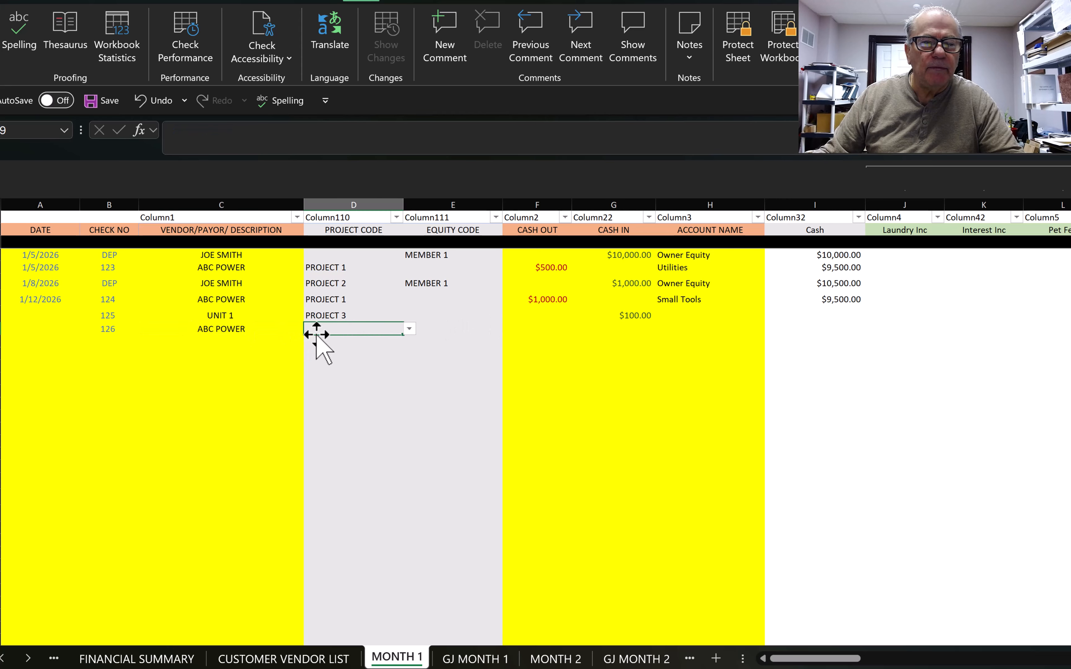
{"action": "left_click", "coordinate": [548, 332]}
{"action": "type", "text": "25"}
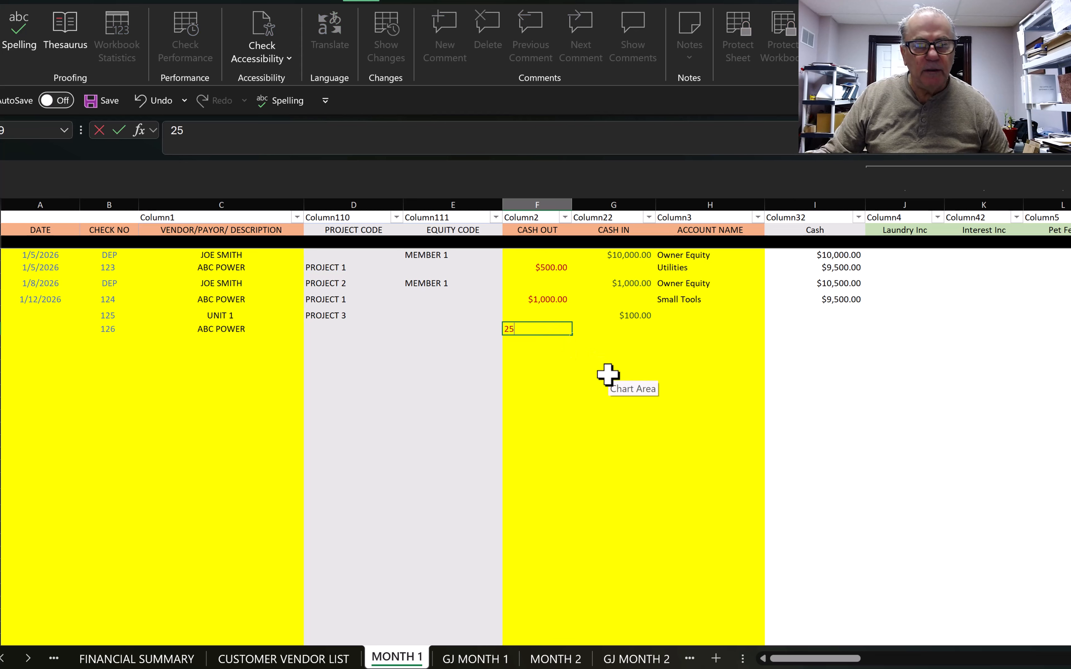
{"action": "key", "text": "Tab"}
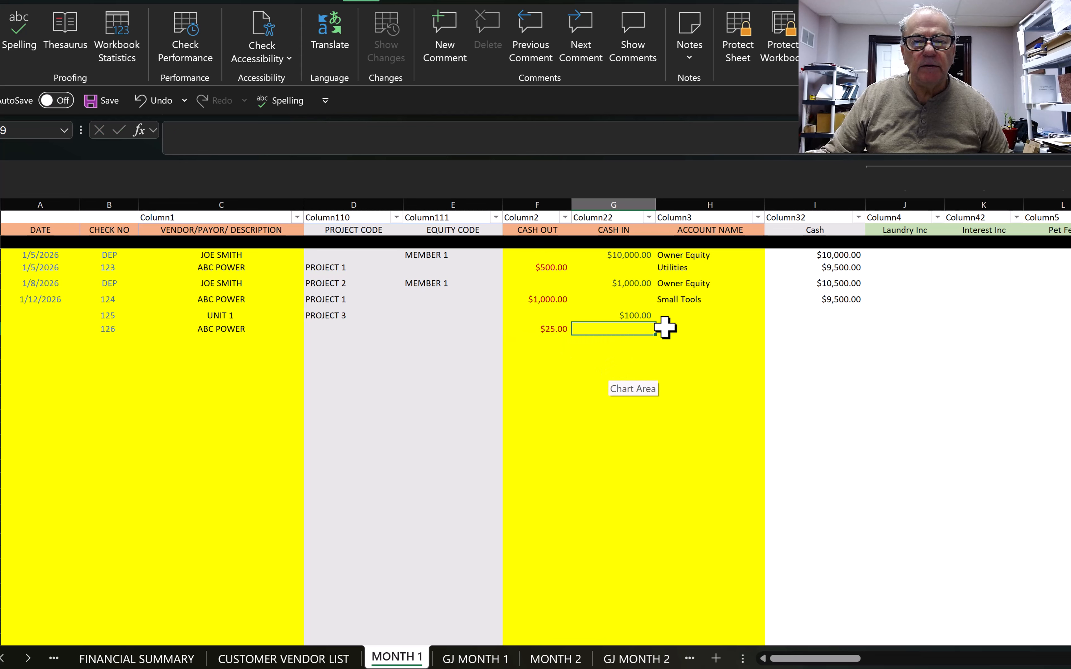
{"action": "left_click", "coordinate": [675, 329]}
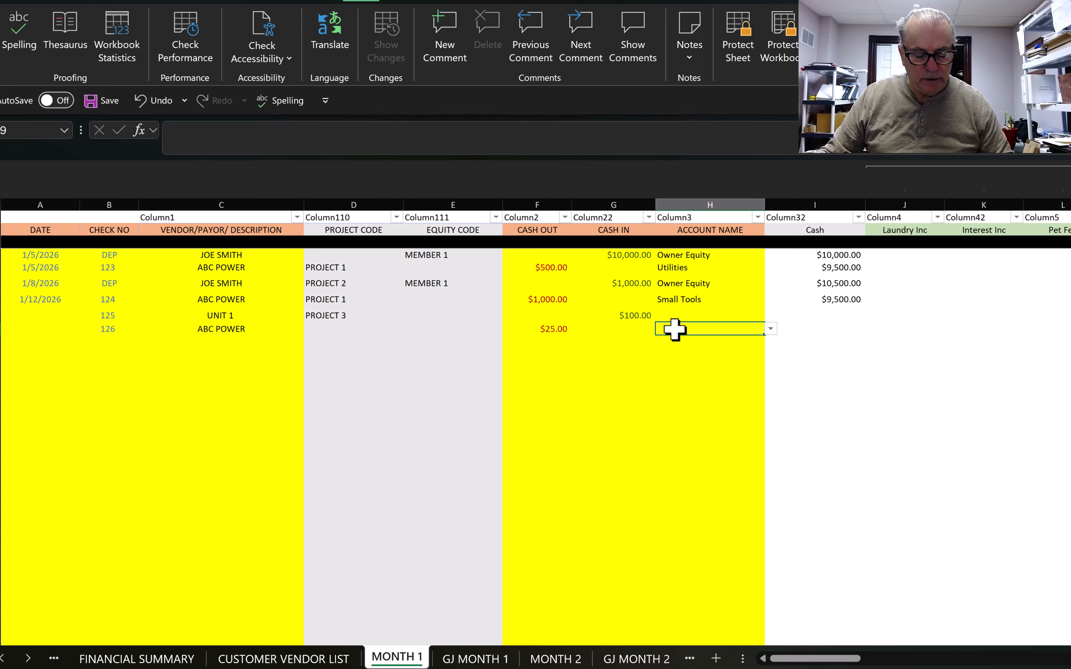
{"action": "type", "text": "u"}
{"action": "left_click", "coordinate": [676, 347]}
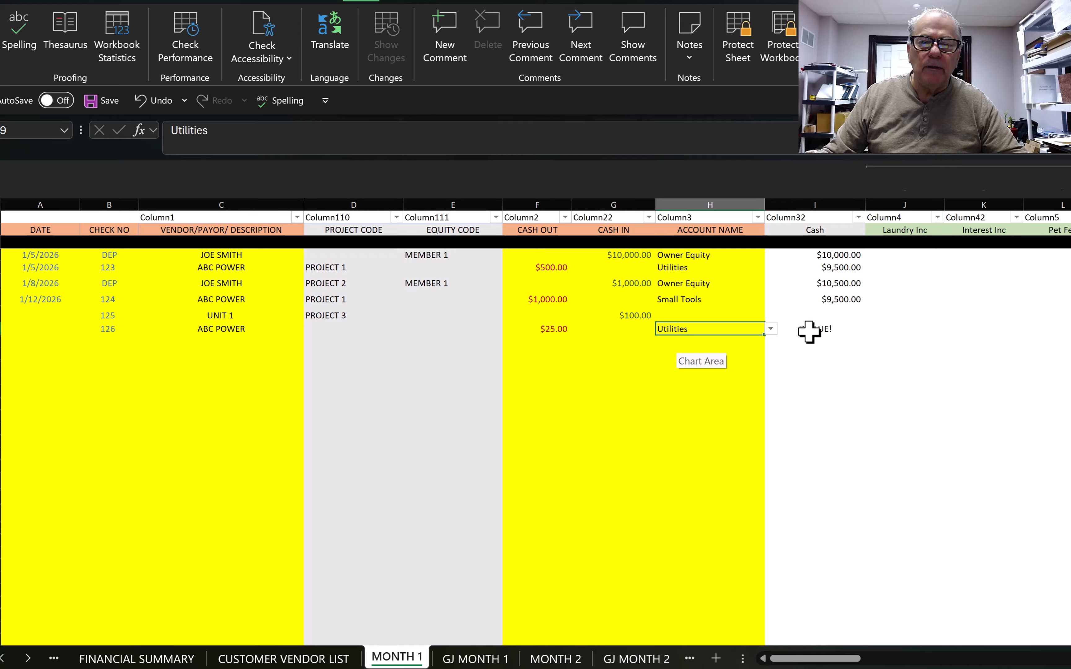
Step: Book the $100 UNIT 1 deposit to Inventory and check the running cash
{"action": "left_click", "coordinate": [678, 315]}
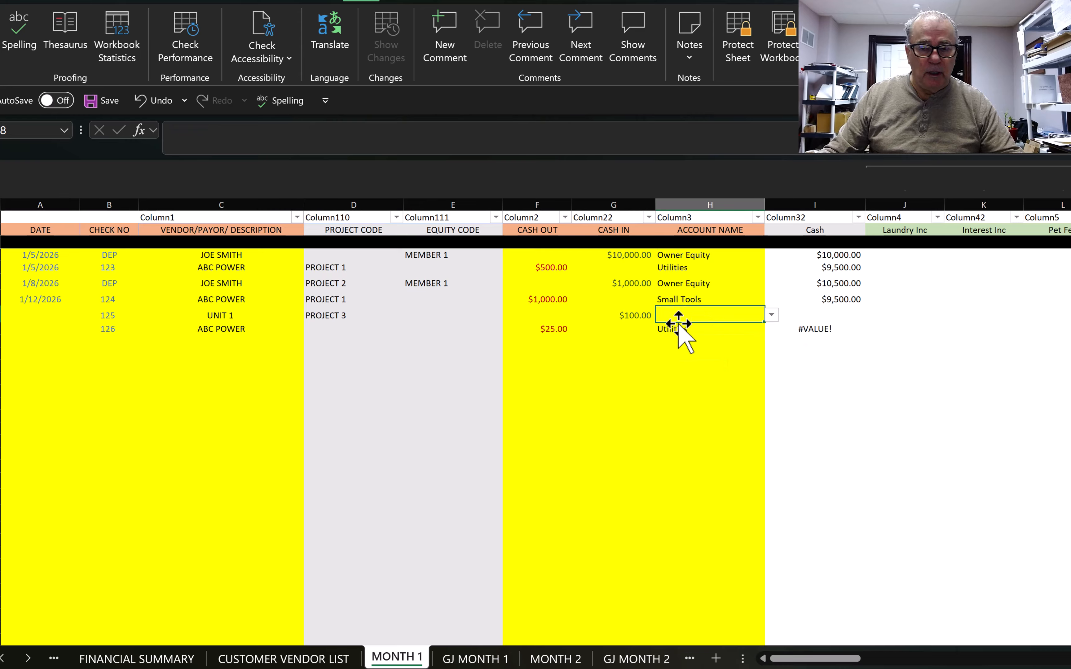
{"action": "left_click", "coordinate": [772, 316]}
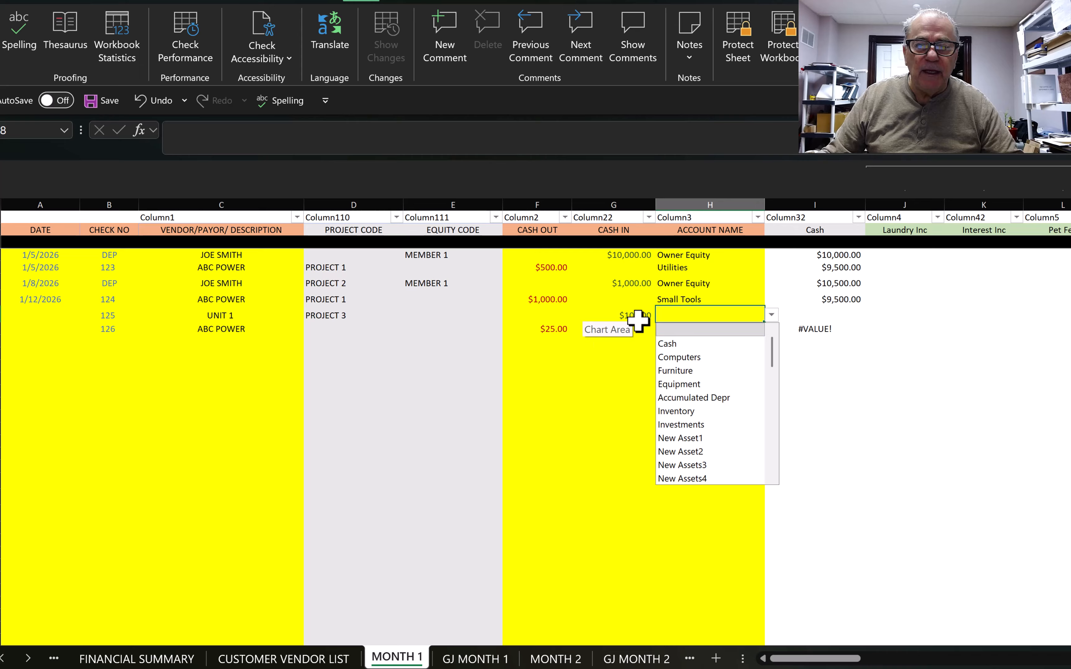
{"action": "left_click", "coordinate": [699, 411]}
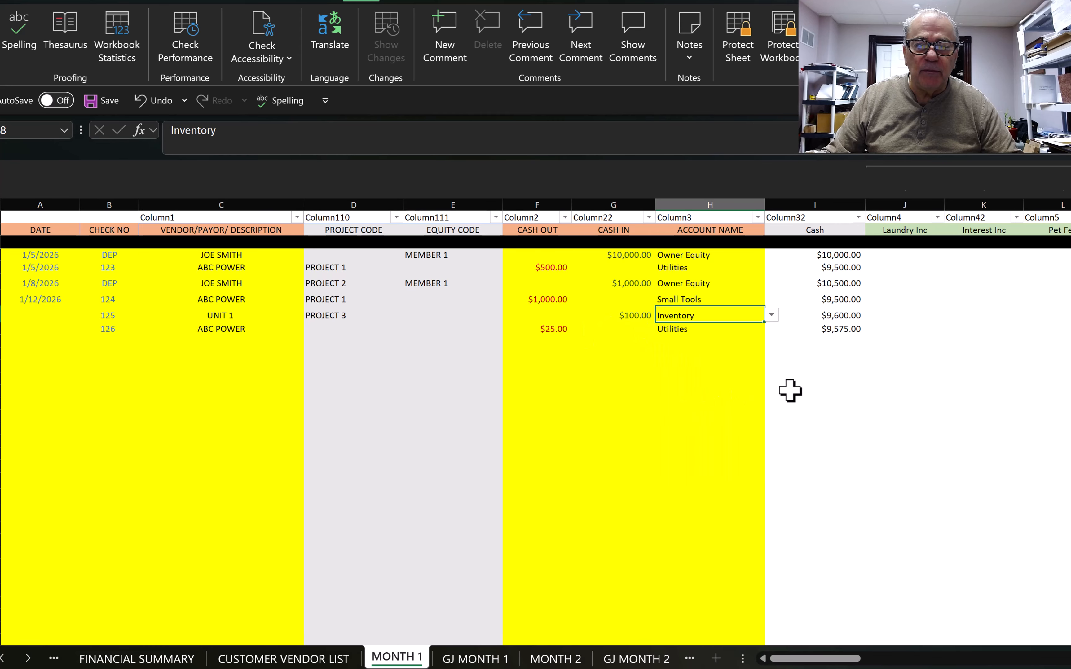
{"action": "left_click", "coordinate": [849, 378]}
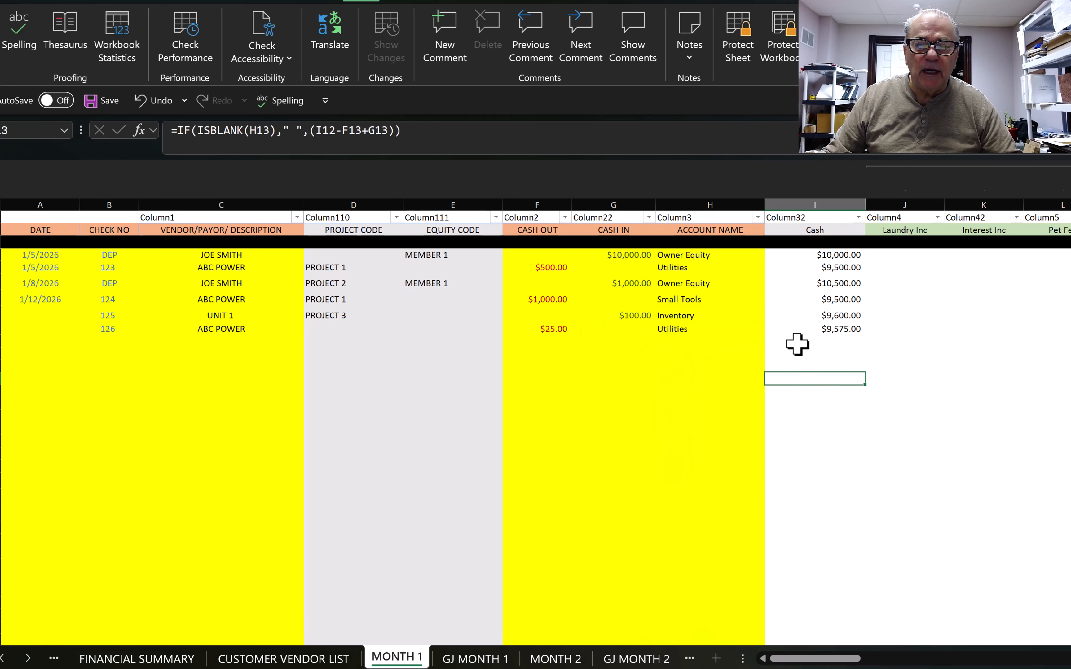
Step: Inspect the MONTH 1 running cash formulas, tracing the #VALUE! result on check 126
{"action": "left_click", "coordinate": [818, 341]}
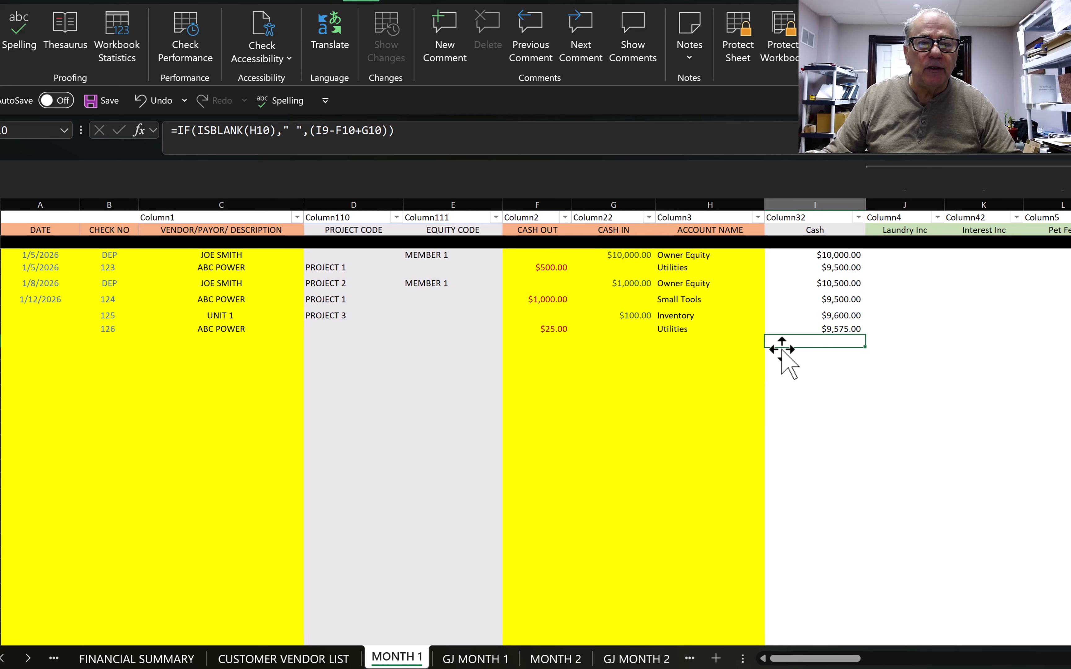
{"action": "left_click", "coordinate": [149, 659]}
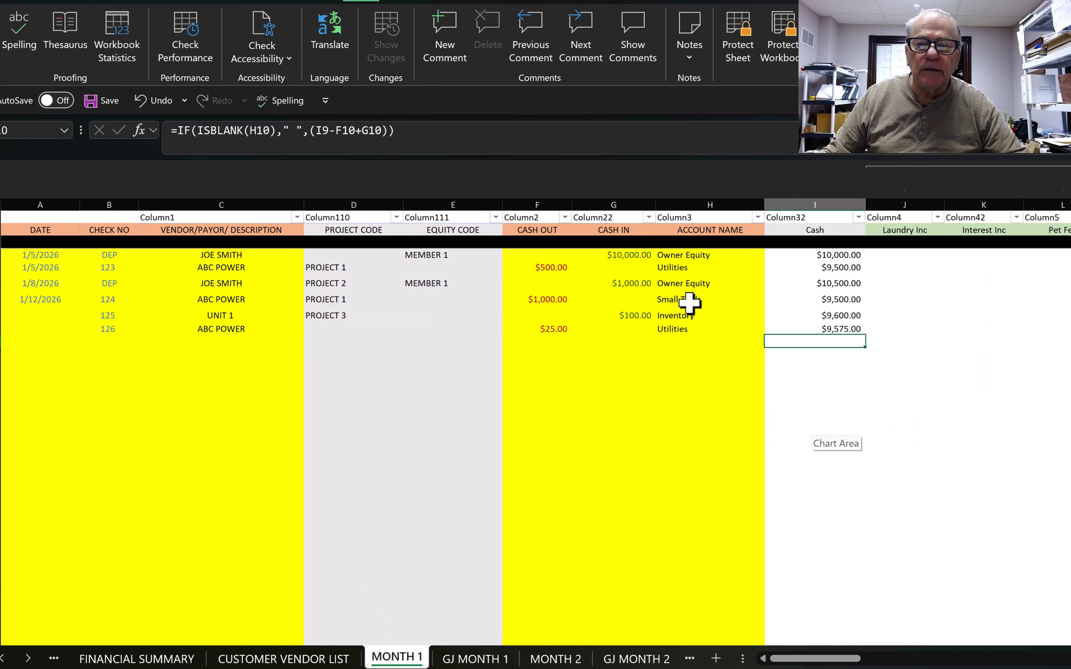
{"action": "left_click", "coordinate": [689, 303]}
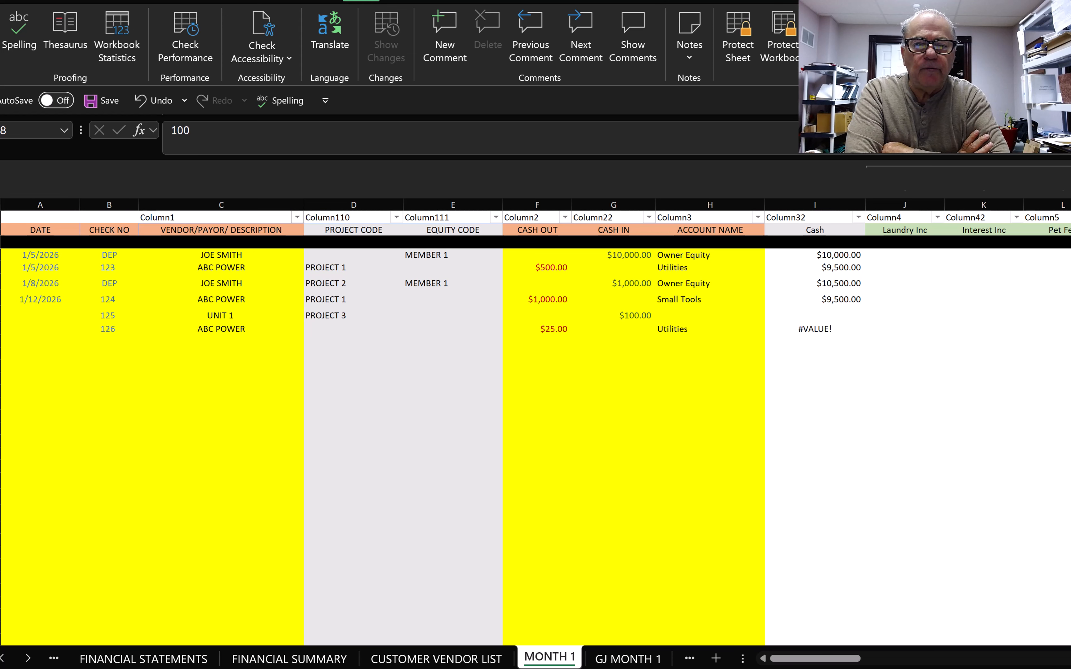
{"action": "left_click", "coordinate": [674, 313]}
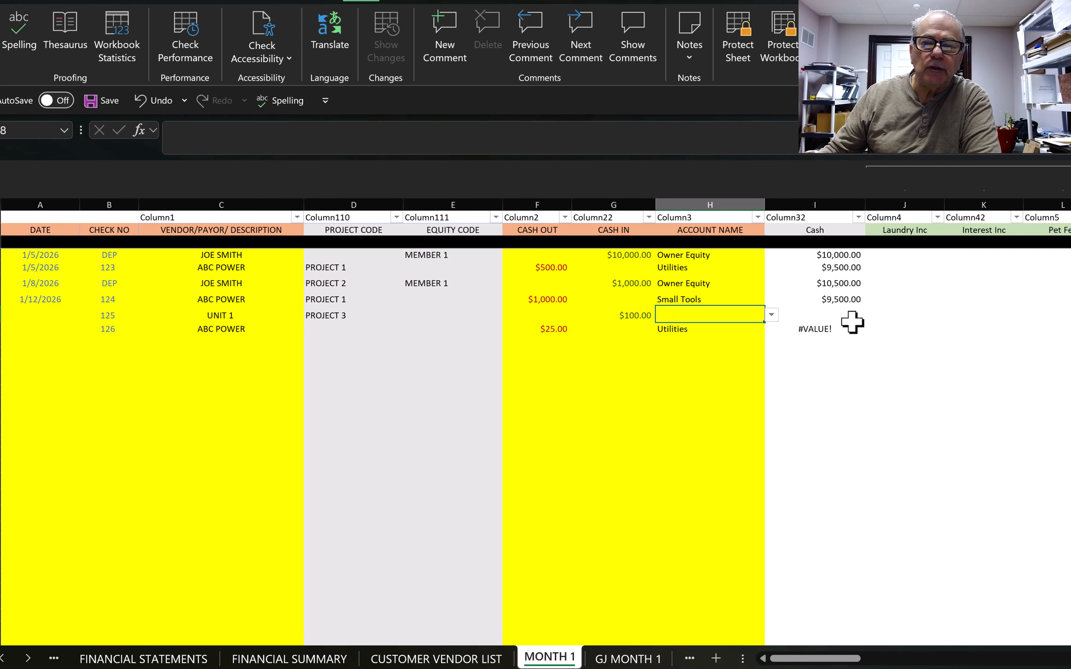
{"action": "left_click", "coordinate": [839, 313]}
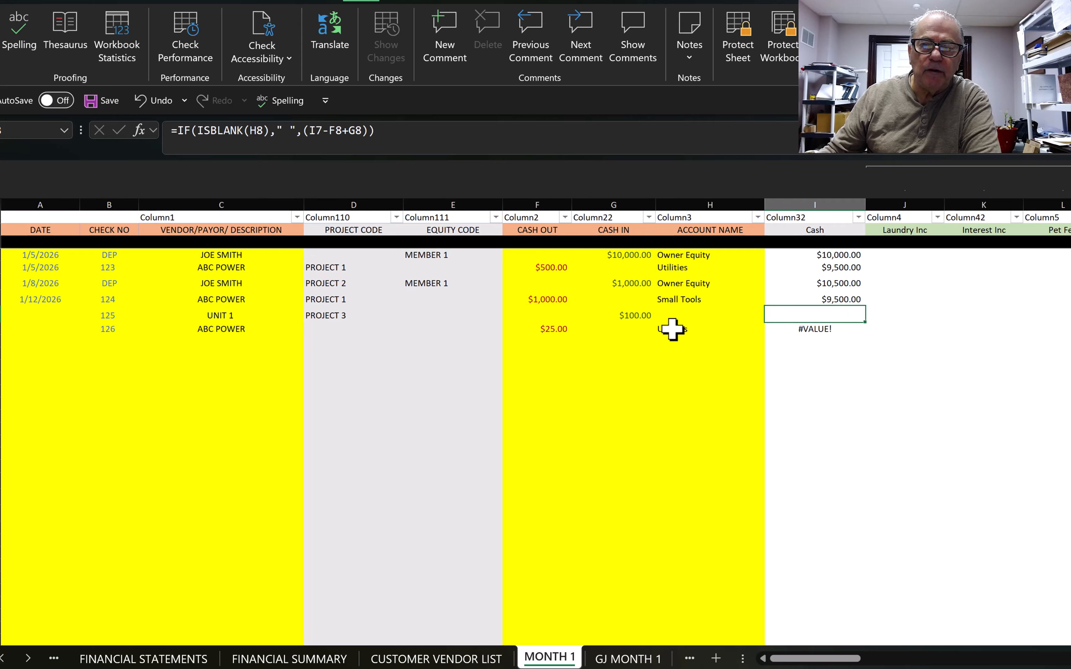
{"action": "left_click", "coordinate": [558, 332]}
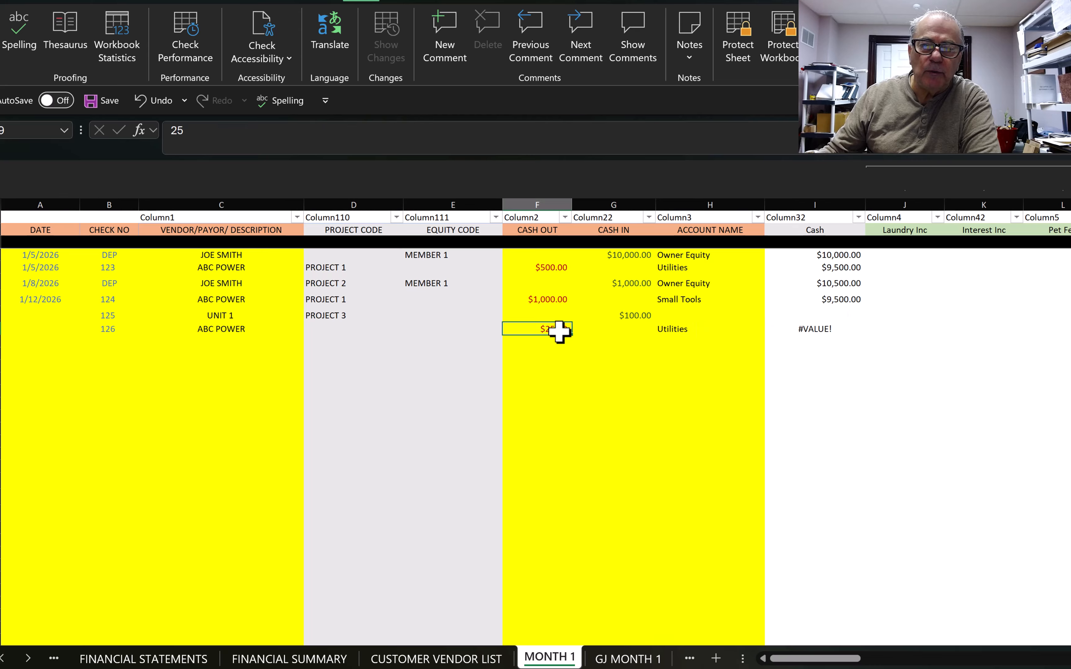
{"action": "left_click", "coordinate": [691, 332]}
{"action": "left_click", "coordinate": [830, 331]}
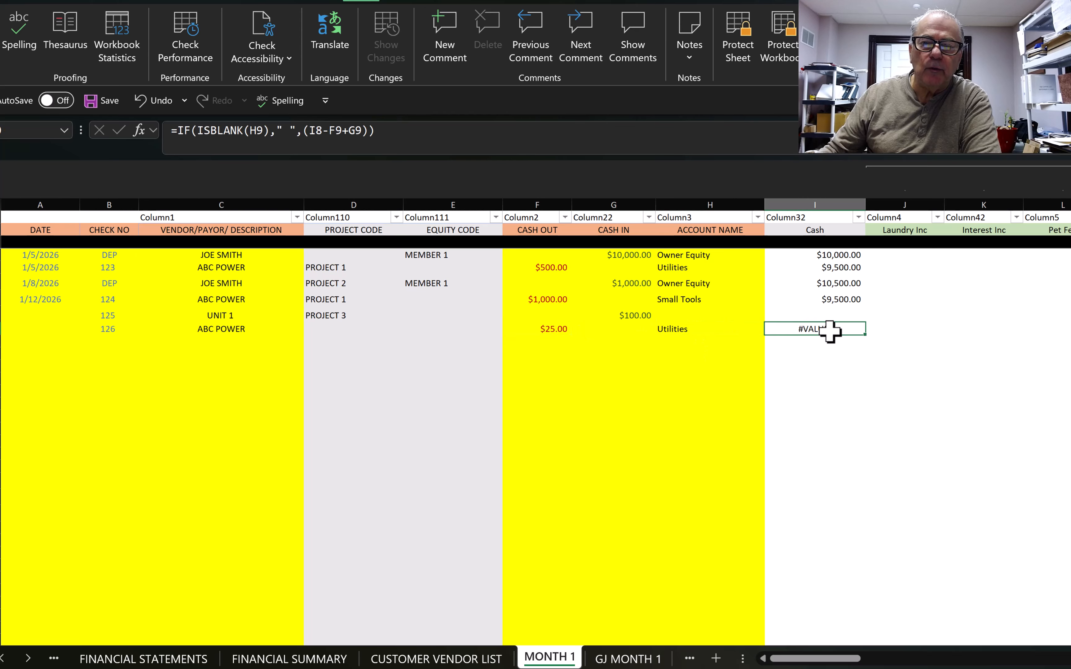
{"action": "left_click", "coordinate": [691, 312]}
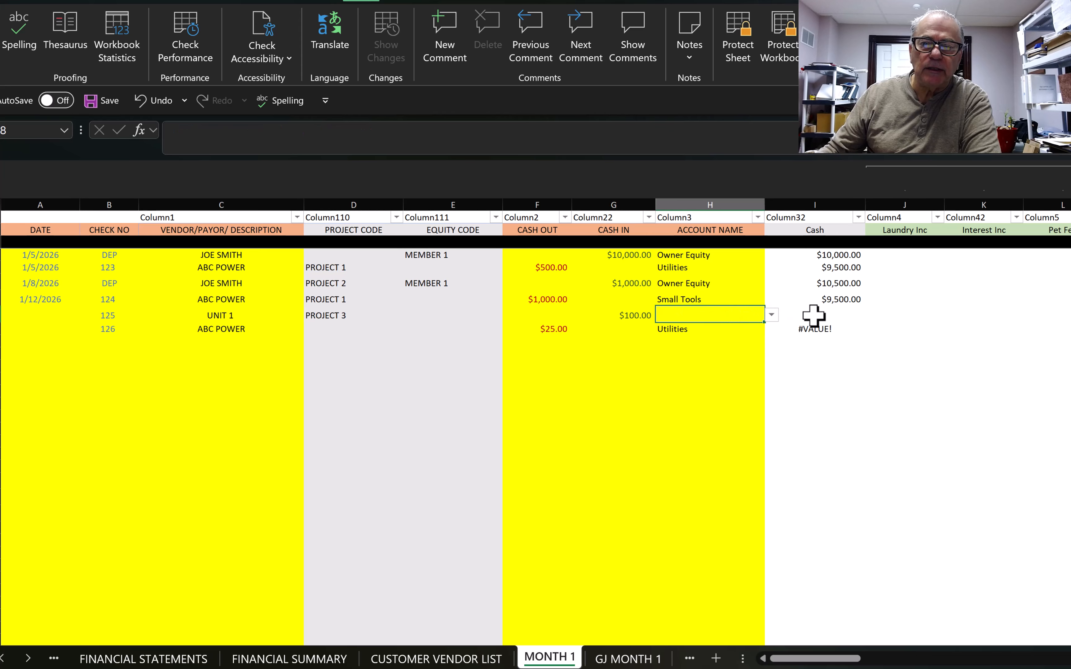
{"action": "left_click", "coordinate": [833, 312]}
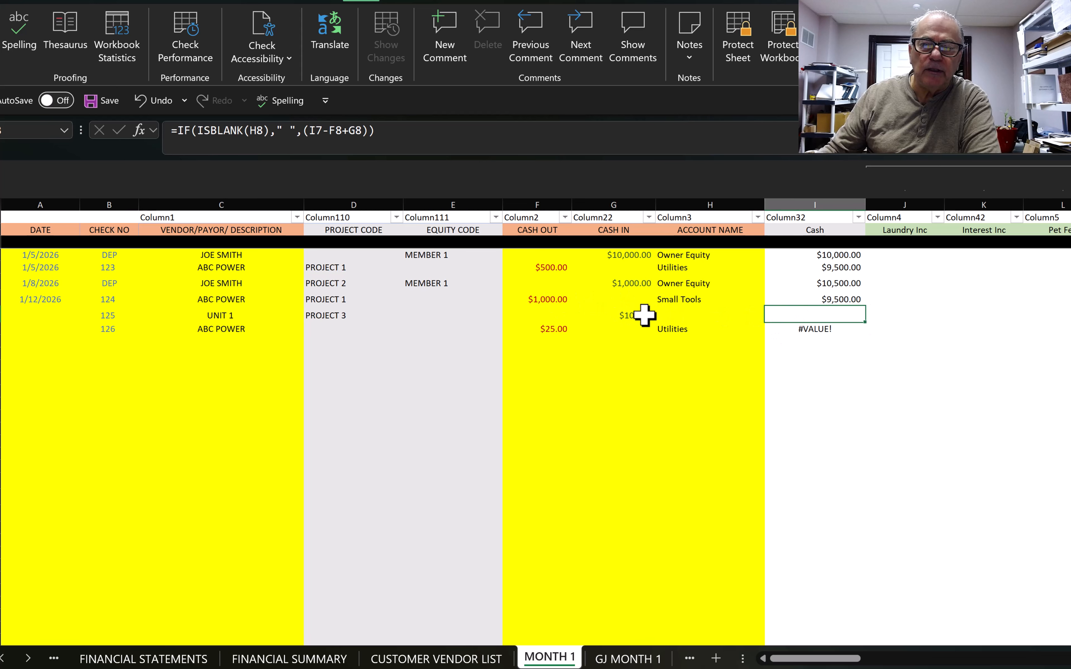
{"action": "left_click", "coordinate": [815, 331]}
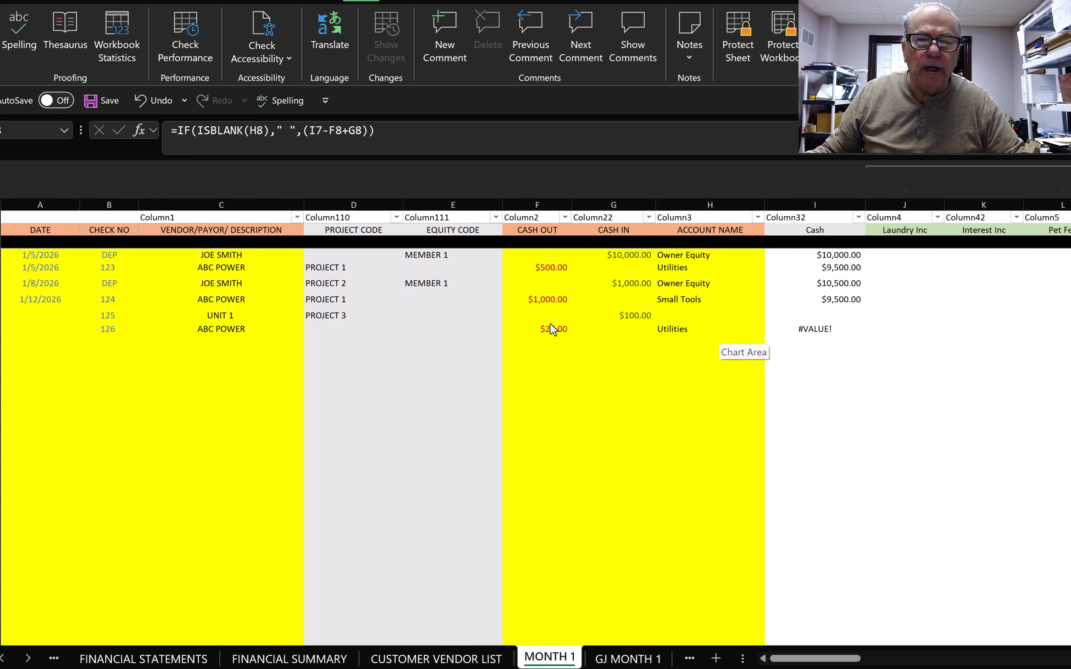
Step: Remove the $25 ABC POWER check 126 entry from MONTH 1
{"action": "key", "text": "BackSpace"}
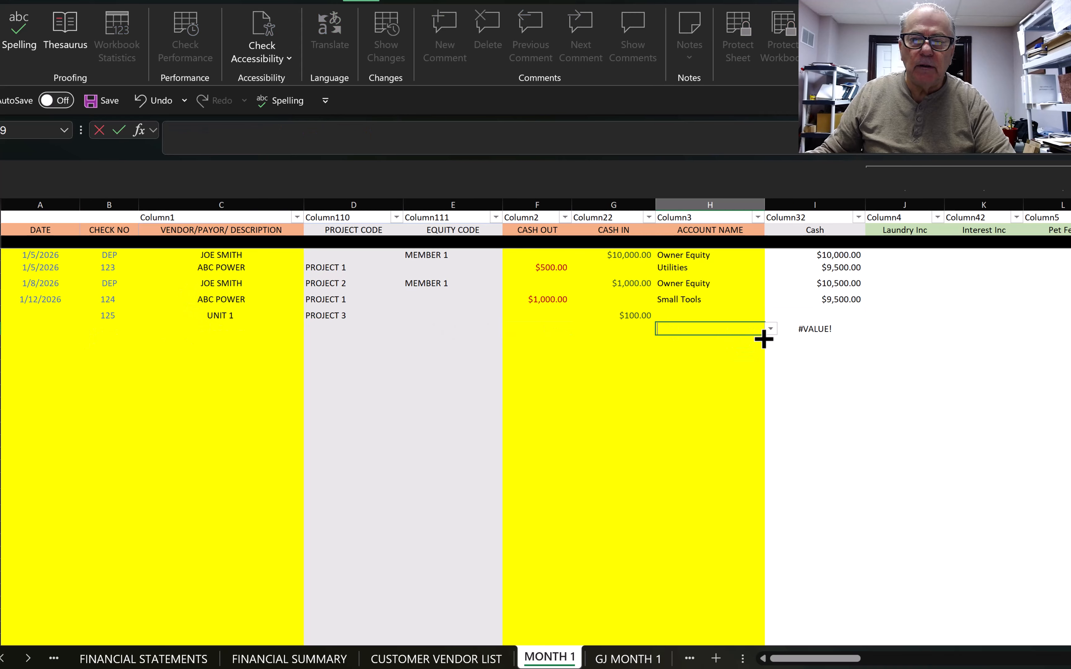
{"action": "left_click", "coordinate": [770, 329]}
{"action": "left_click", "coordinate": [804, 325]}
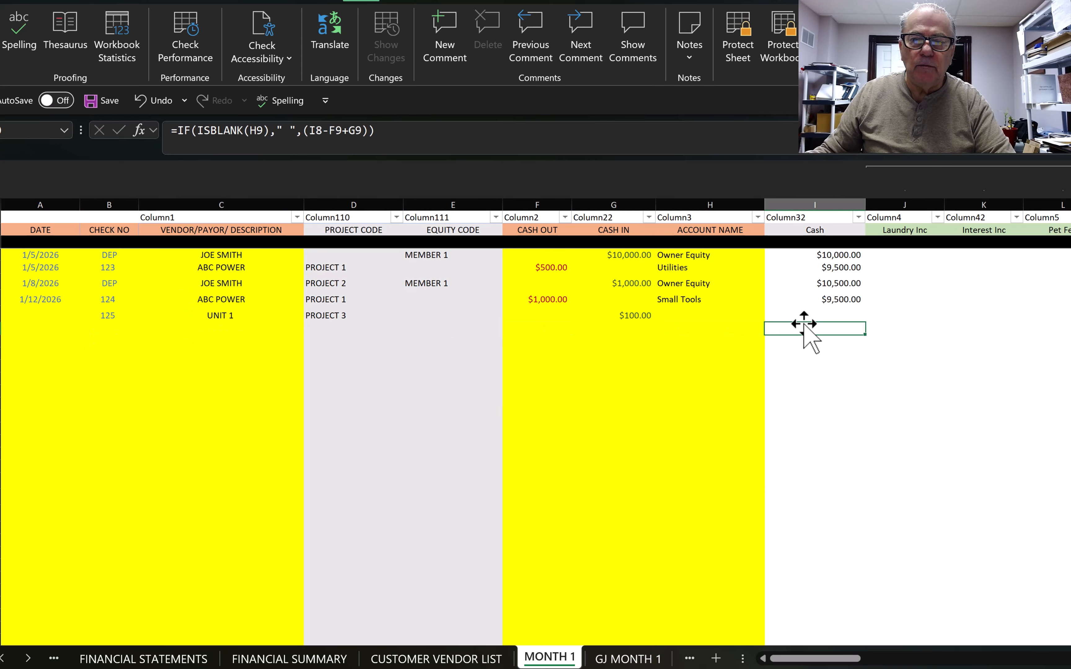
{"action": "left_click", "coordinate": [638, 328]}
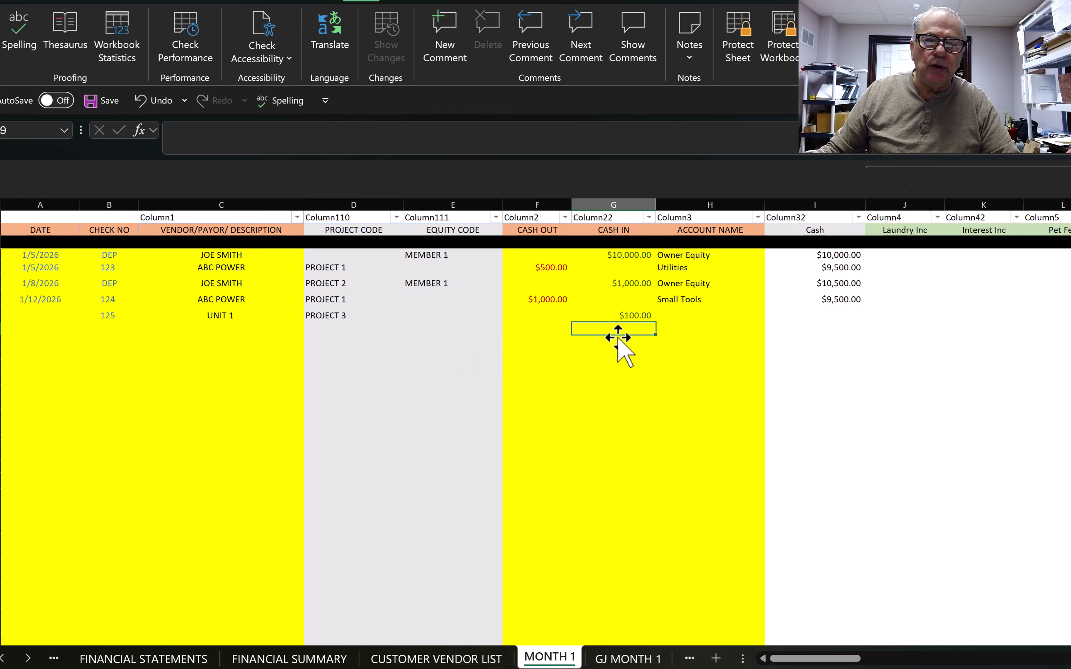
{"action": "left_click", "coordinate": [678, 317]}
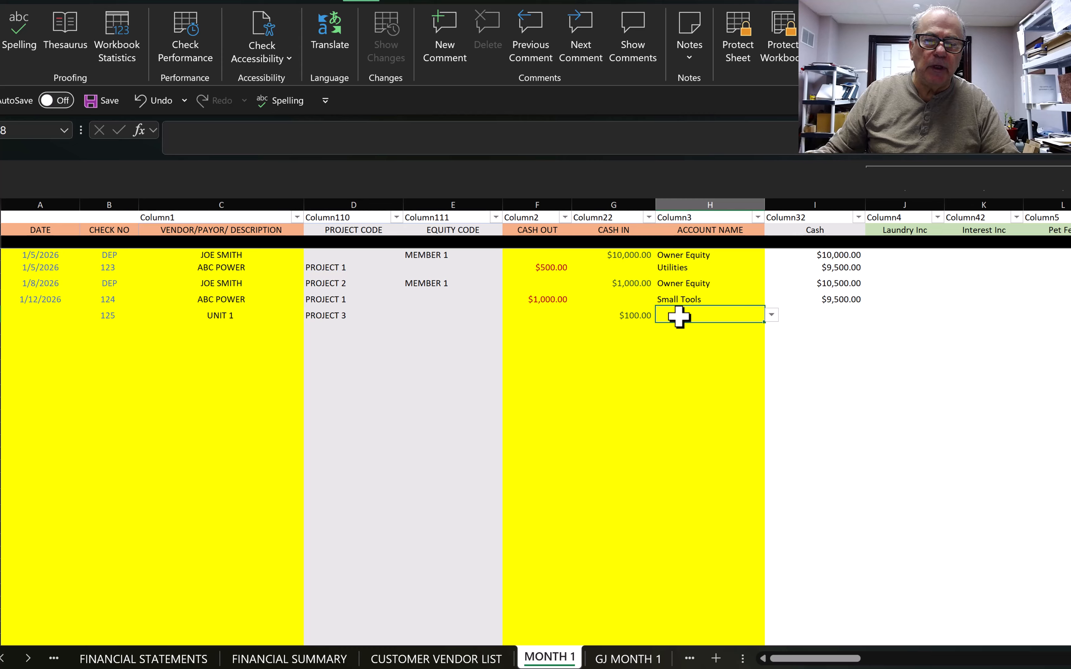
Step: Look over the GJ MONTH 1 journal, then move to the MONTH 2 cash ledger
{"action": "left_click", "coordinate": [623, 660]}
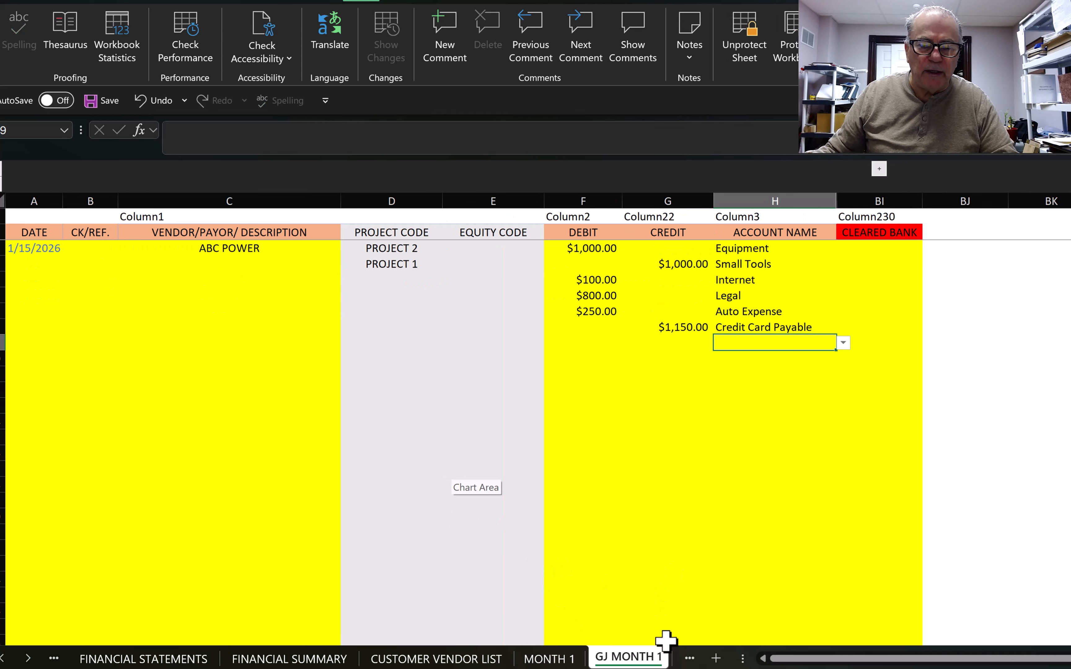
{"action": "left_click", "coordinate": [691, 659]}
{"action": "left_click", "coordinate": [556, 659]}
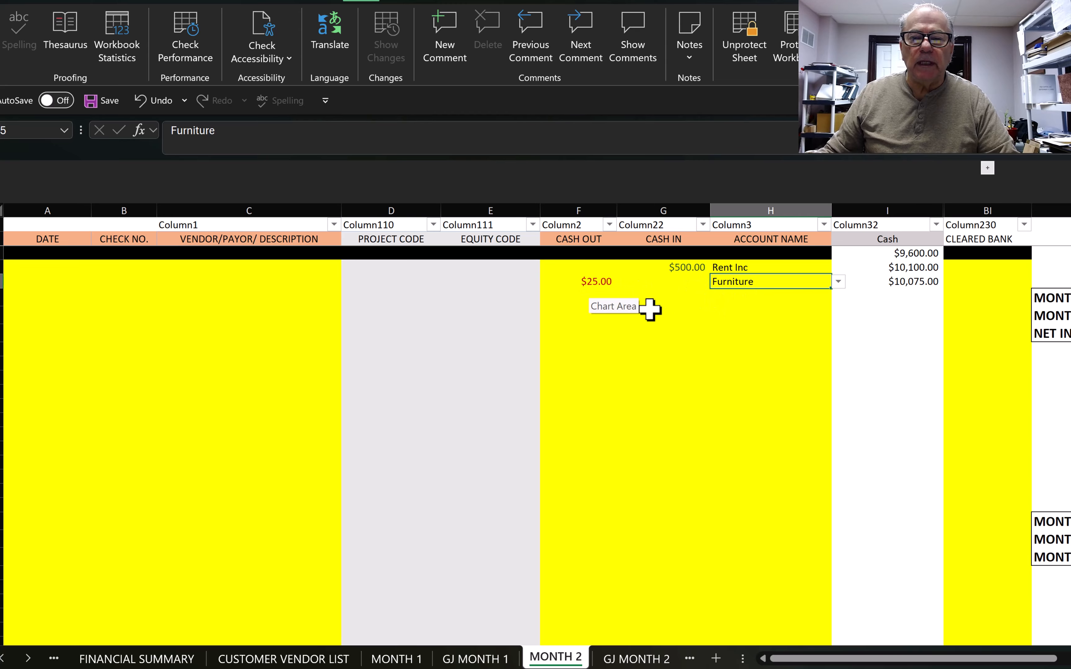
Step: Enter a $1,000.00 Rent Inc cash receipt on the next MONTH 2 row
{"action": "left_click", "coordinate": [599, 297]}
{"action": "left_click", "coordinate": [687, 298]}
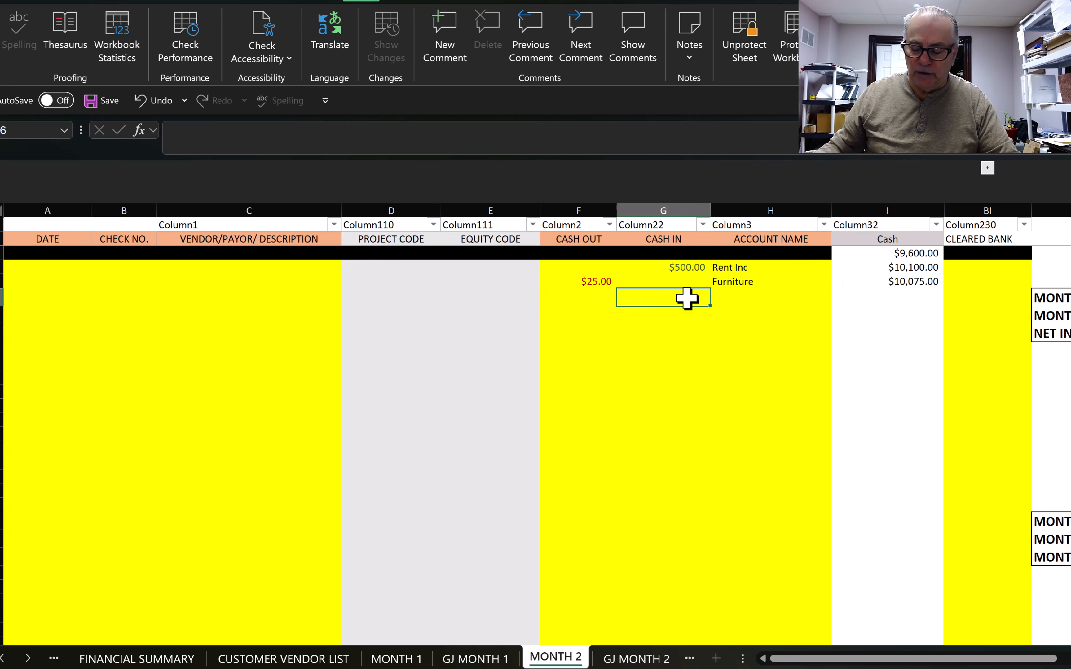
{"action": "type", "text": "1,000"}
{"action": "key", "text": "ctrl+Return"}
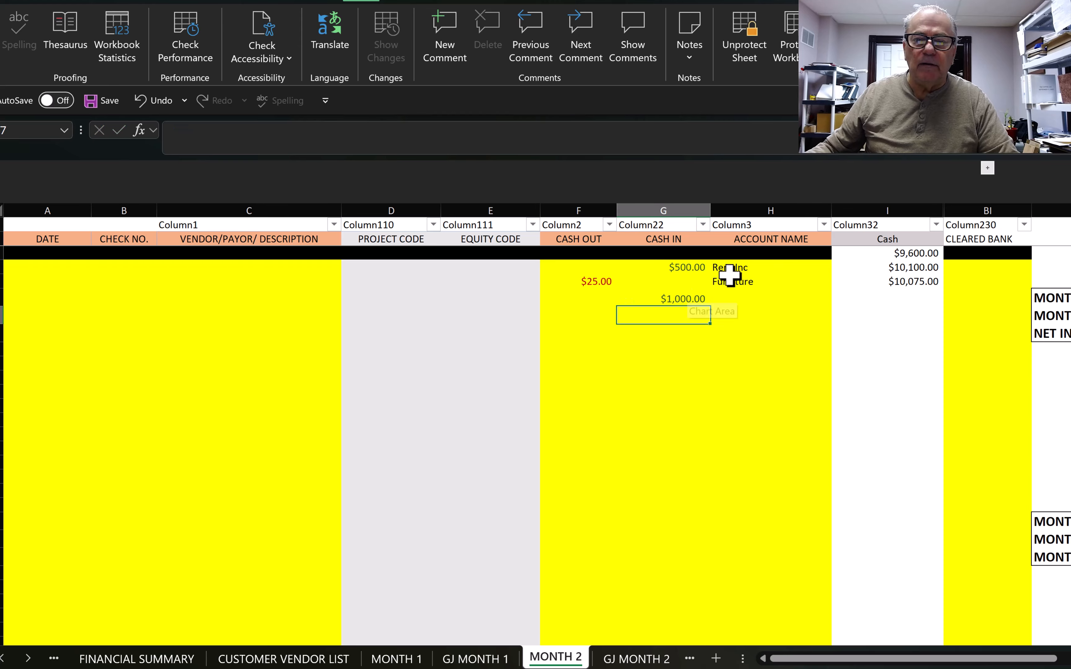
{"action": "left_click", "coordinate": [738, 297]}
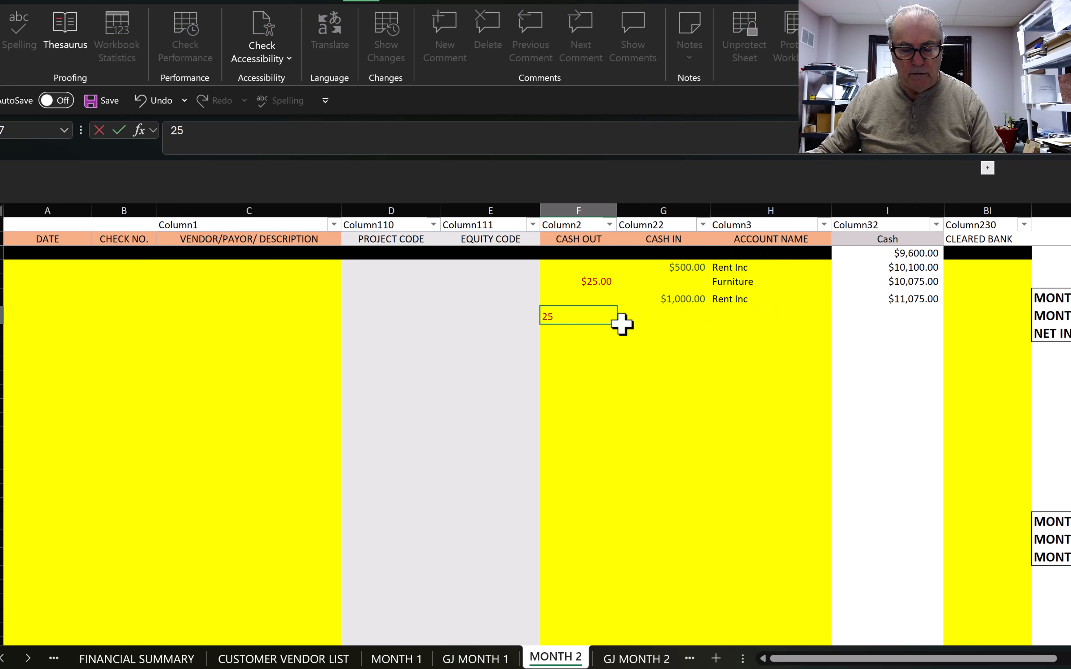
Step: Book the $250 cash-out payment to Repair&Maint
{"action": "left_click", "coordinate": [625, 319]}
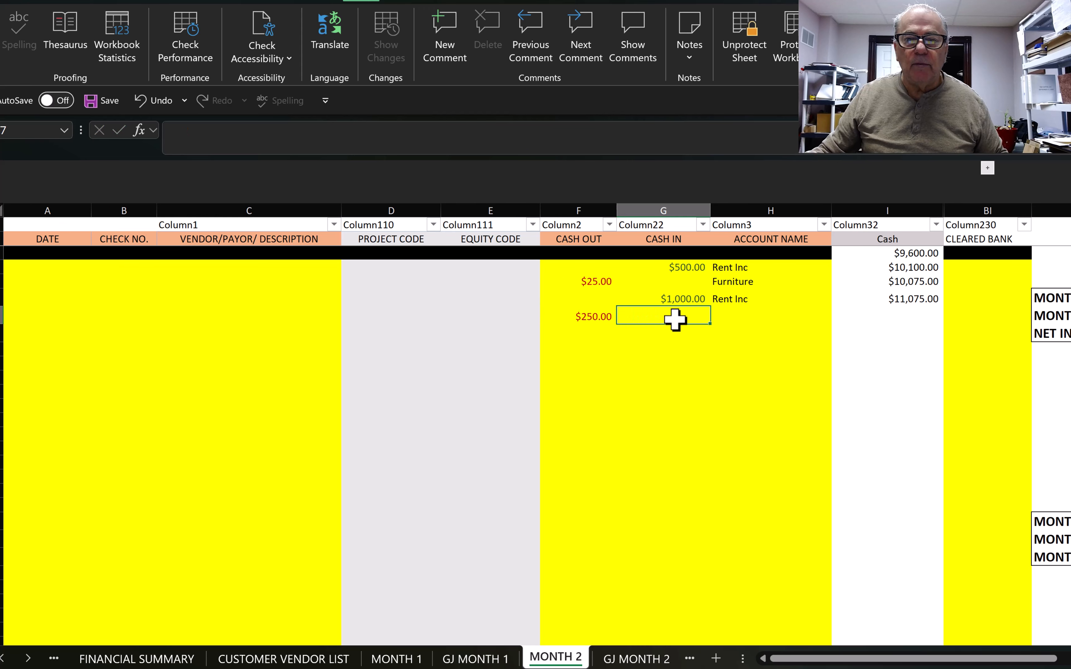
{"action": "left_click", "coordinate": [720, 320]}
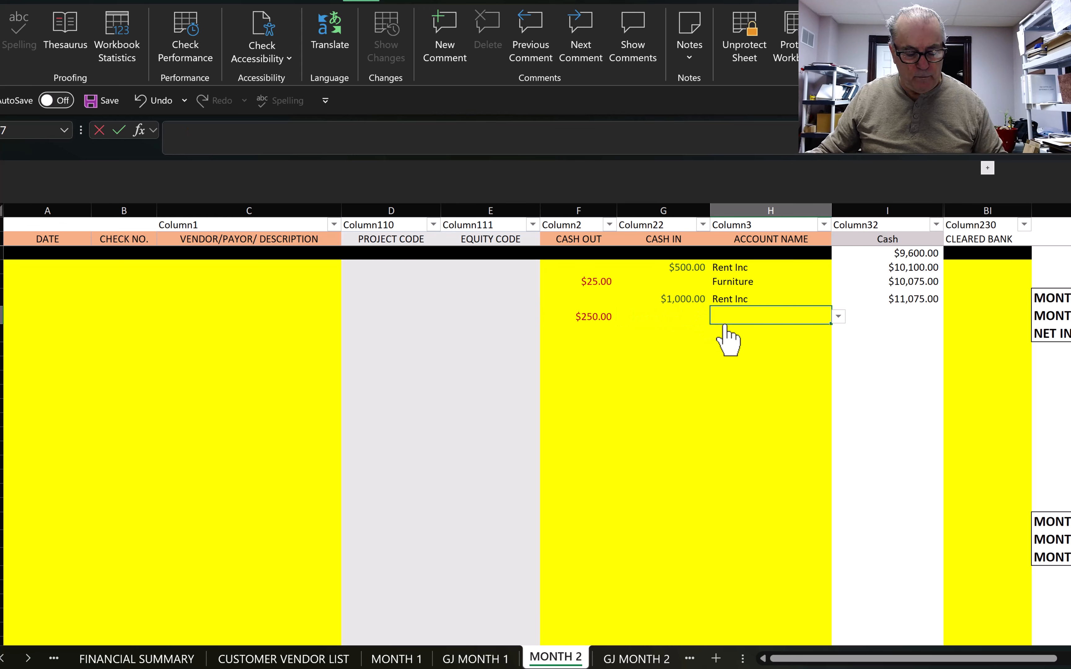
{"action": "type", "text": "RE"}
{"action": "left_click", "coordinate": [736, 358]}
{"action": "key", "text": "Return"}
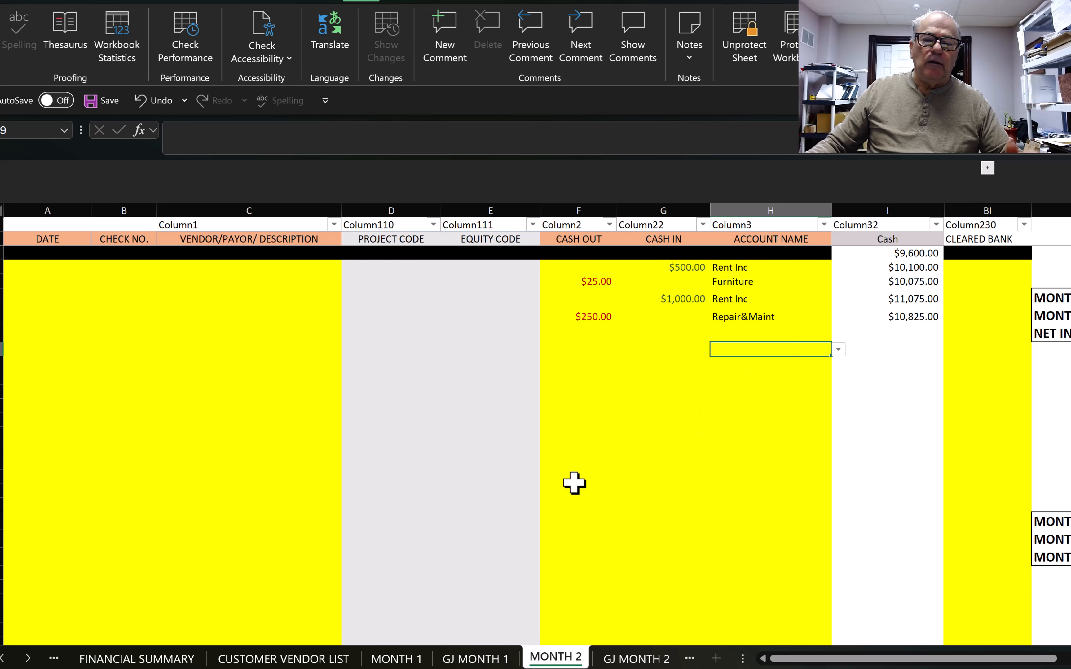
Step: Check that MONTH 2 ends at $10,825.00, then view FINANCIAL SUMMARY
{"action": "scroll", "coordinate": [543, 560], "scroll_direction": "down", "scroll_amount": 4}
{"action": "scroll", "coordinate": [629, 620], "scroll_direction": "down", "scroll_amount": 3}
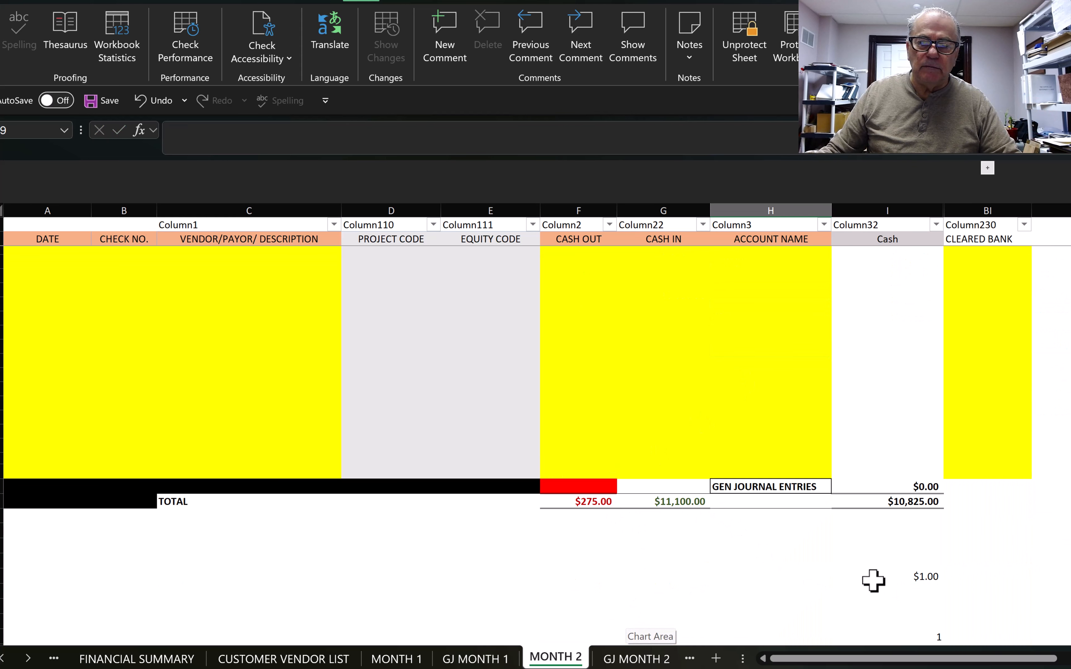
{"action": "scroll", "coordinate": [731, 595], "scroll_direction": "down", "scroll_amount": 1}
{"action": "scroll", "coordinate": [731, 595], "scroll_direction": "up", "scroll_amount": 5}
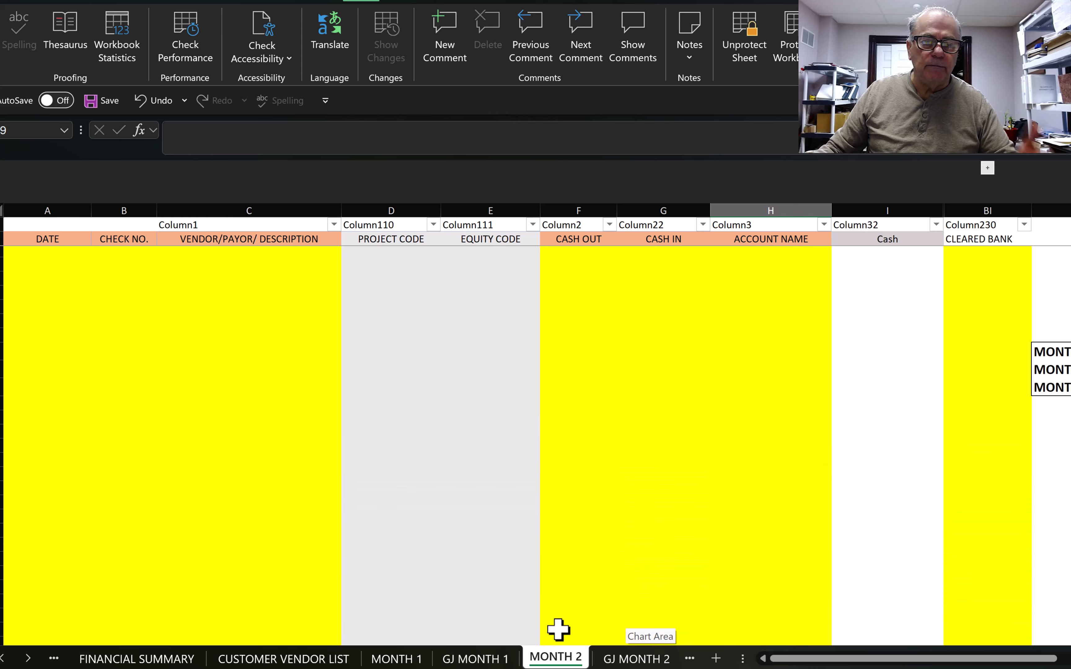
{"action": "left_click", "coordinate": [168, 658]}
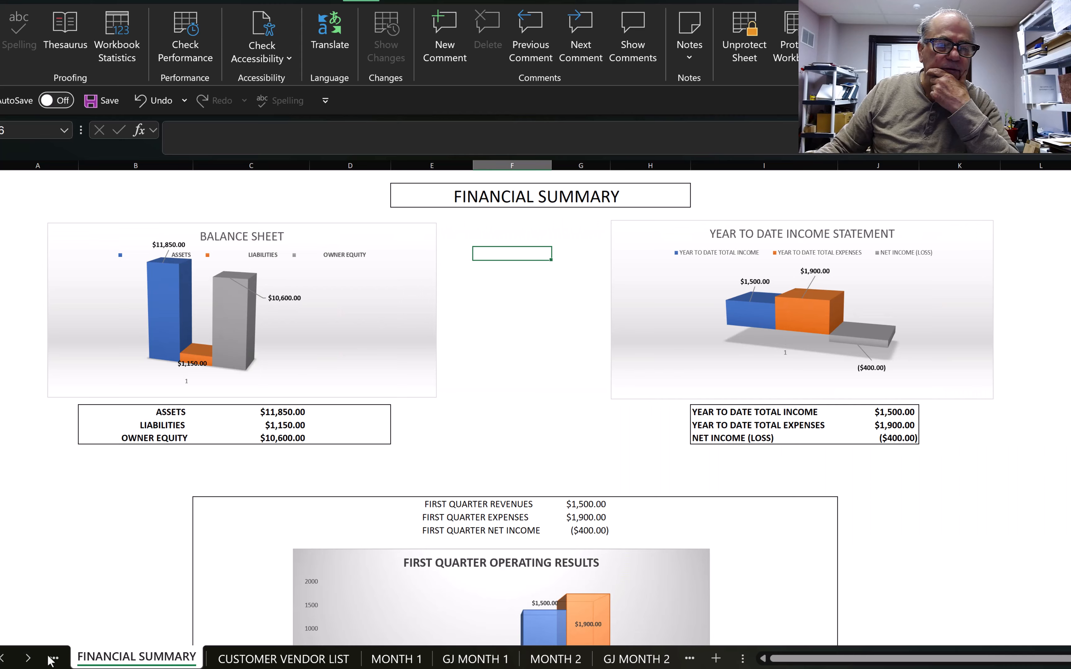
Step: Reveal the hidden sheet tabs and open FINANCIAL STATEMENTS for review
{"action": "left_click", "coordinate": [4, 659]}
{"action": "left_click", "coordinate": [129, 660]}
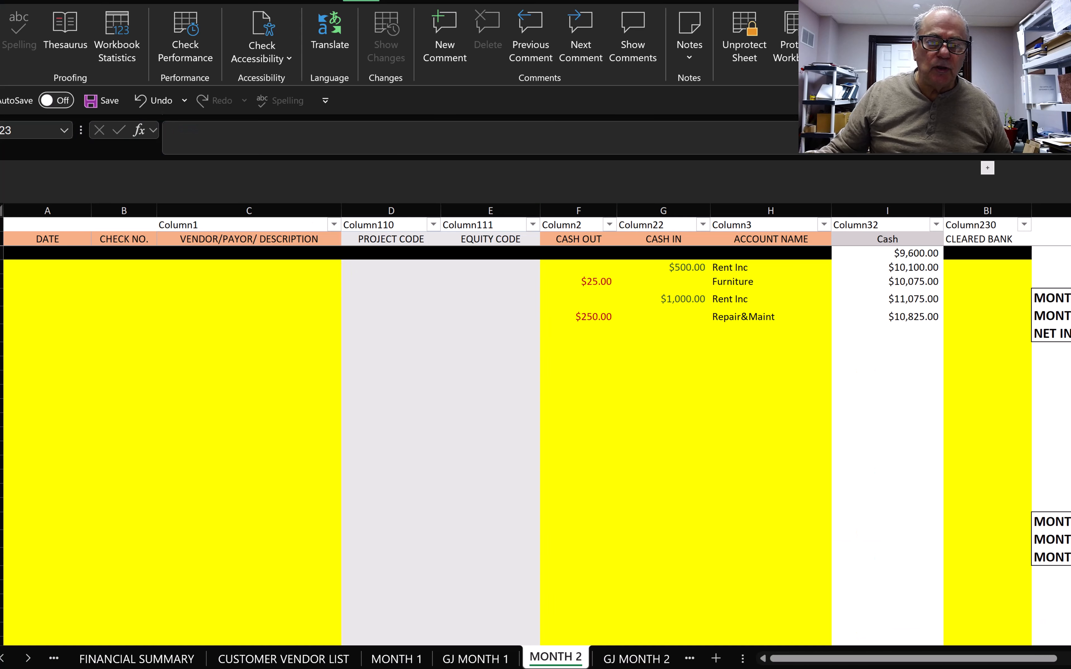
Step: Back in MONTH 1, assign Inventory to the $100 UNIT 1 entry
{"action": "left_click", "coordinate": [392, 659]}
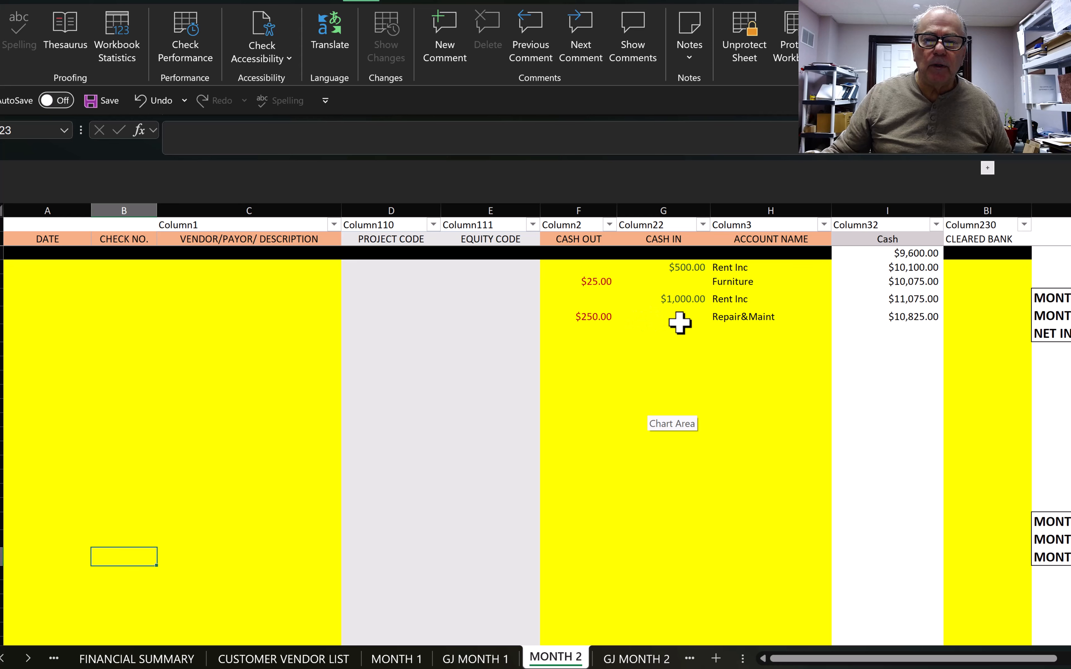
{"action": "left_click", "coordinate": [486, 659]}
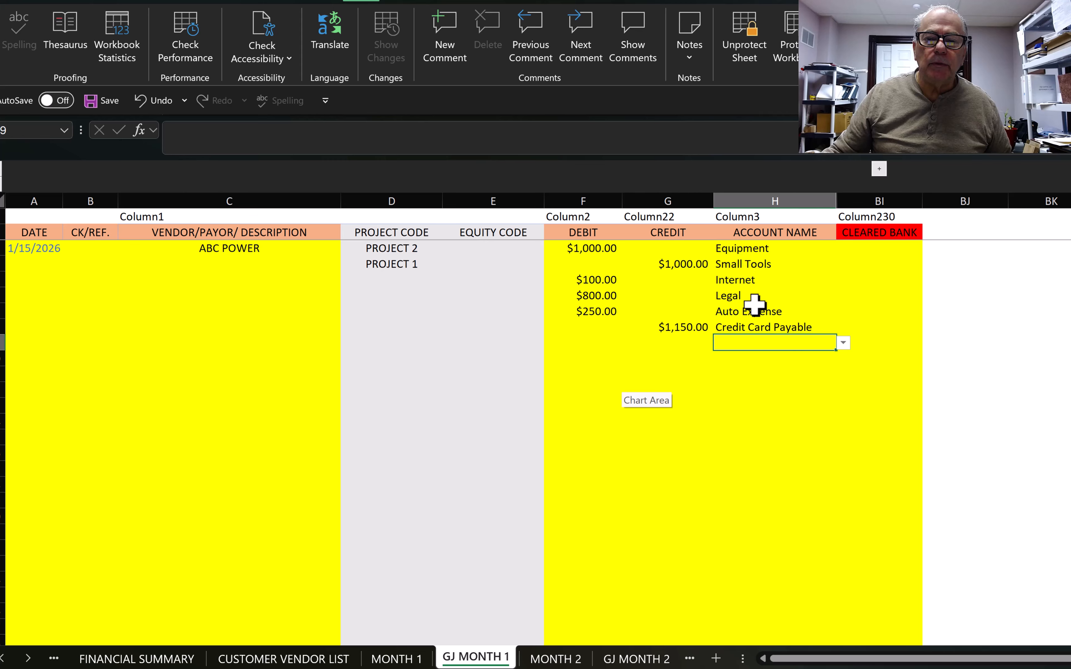
{"action": "left_click", "coordinate": [398, 659]}
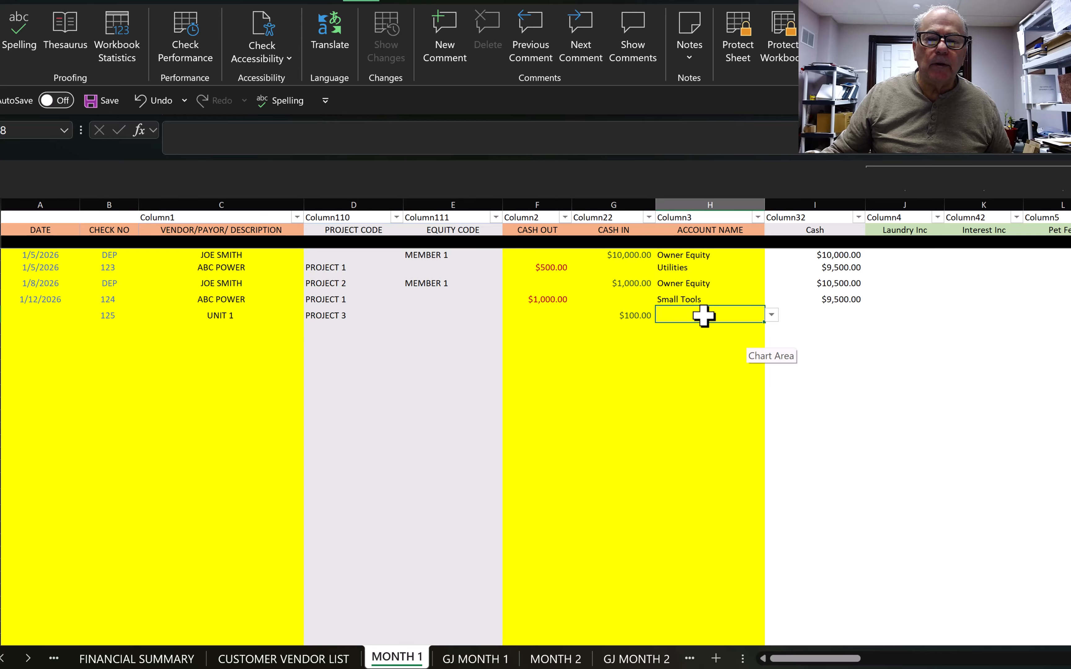
{"action": "left_click", "coordinate": [771, 315]}
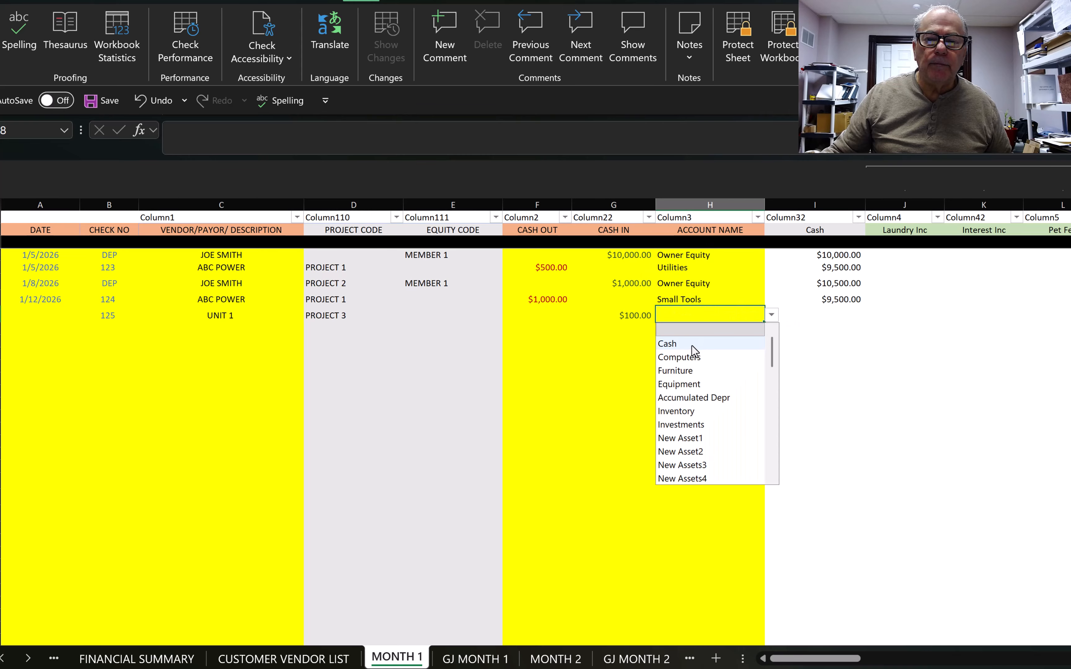
{"action": "left_click", "coordinate": [682, 413]}
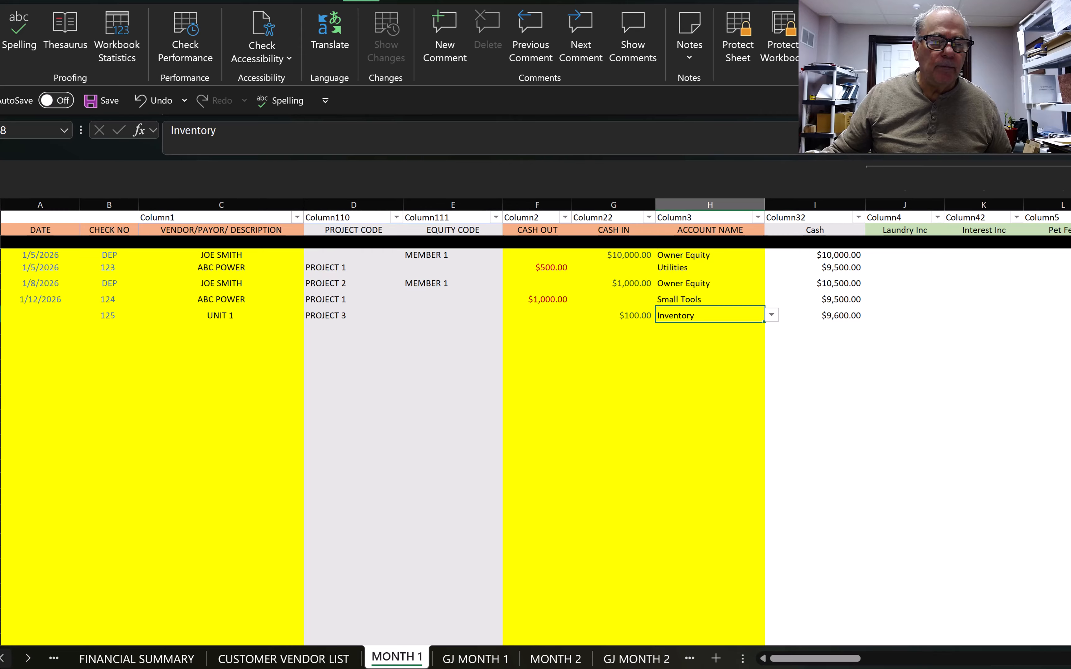
Step: Check the February balance formula on FINANCIAL STATEMENTS, then return to MONTH 1
{"action": "left_click", "coordinate": [3, 658]}
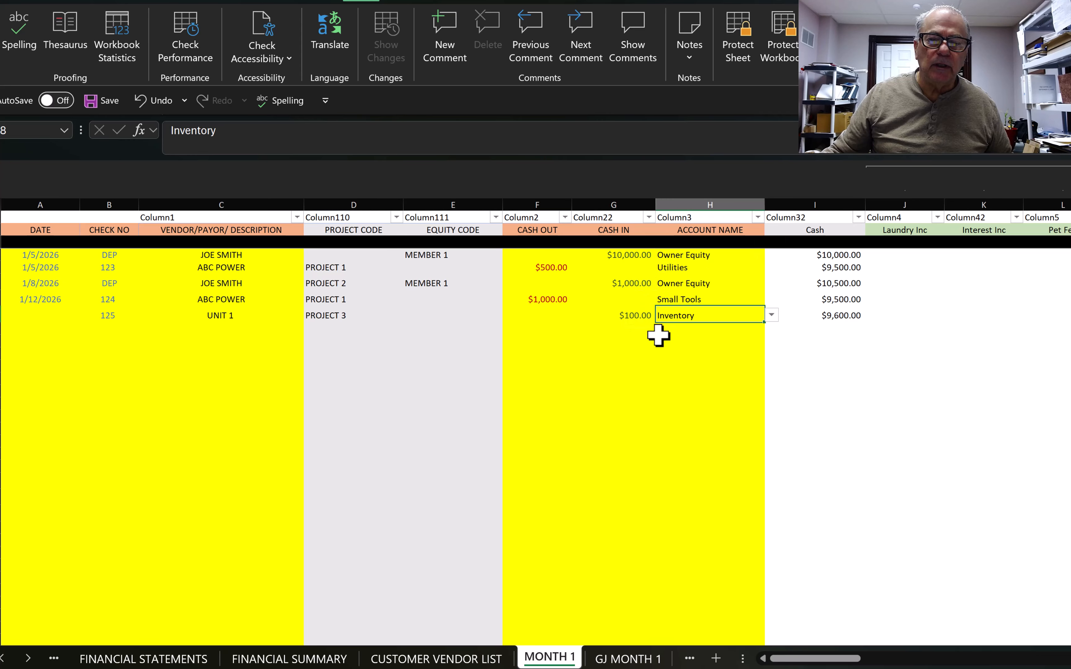
{"action": "left_click", "coordinate": [179, 659]}
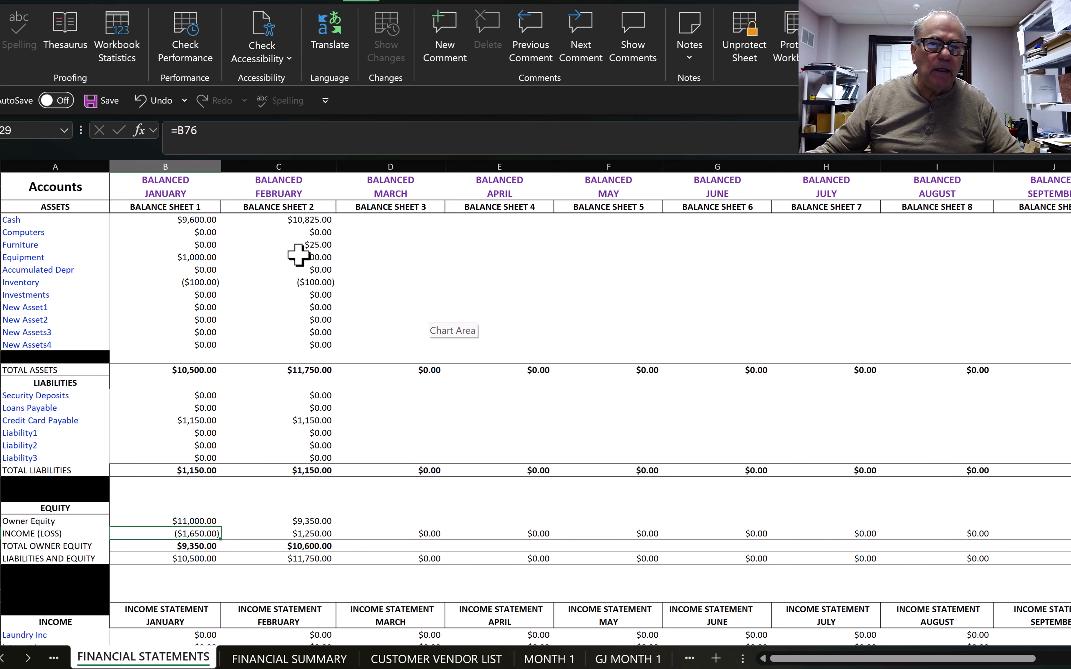
{"action": "left_click", "coordinate": [286, 179]}
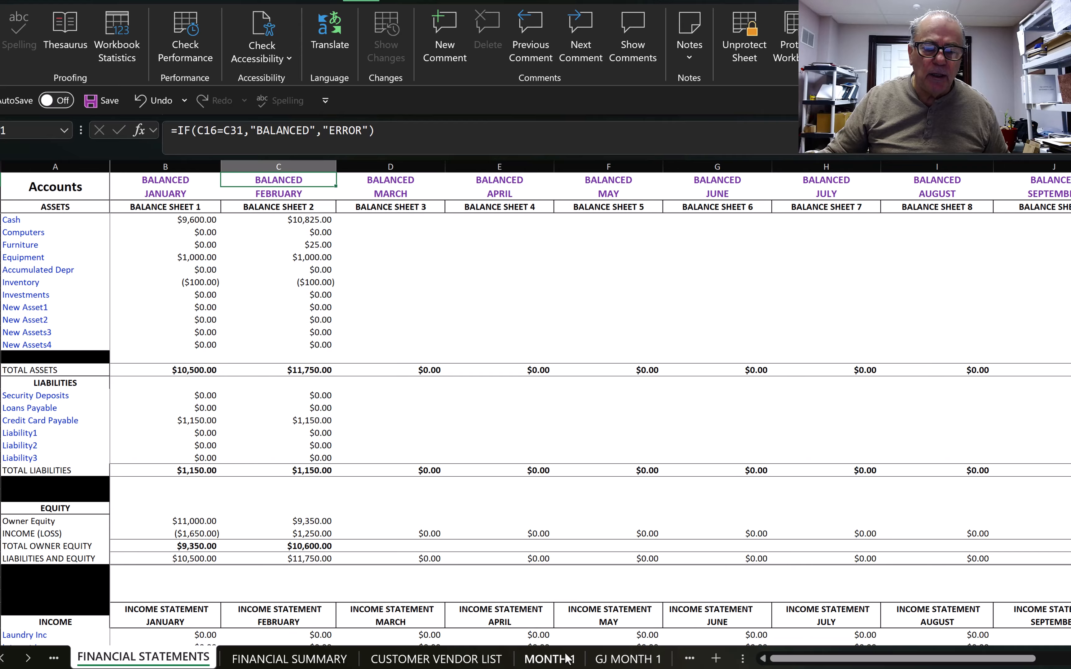
{"action": "left_click", "coordinate": [560, 664]}
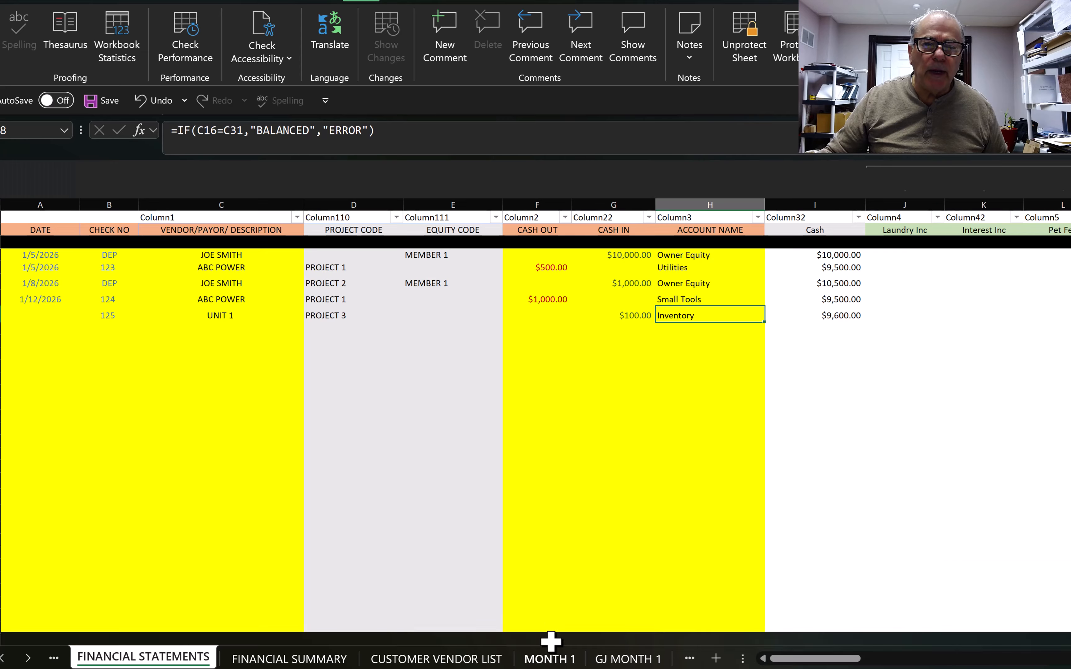
Step: Change the $1,000 ABC POWER account from Small Tools to Computers and review FINANCIAL STATEMENTS
{"action": "left_click", "coordinate": [680, 299]}
{"action": "key", "text": "BackSpace"}
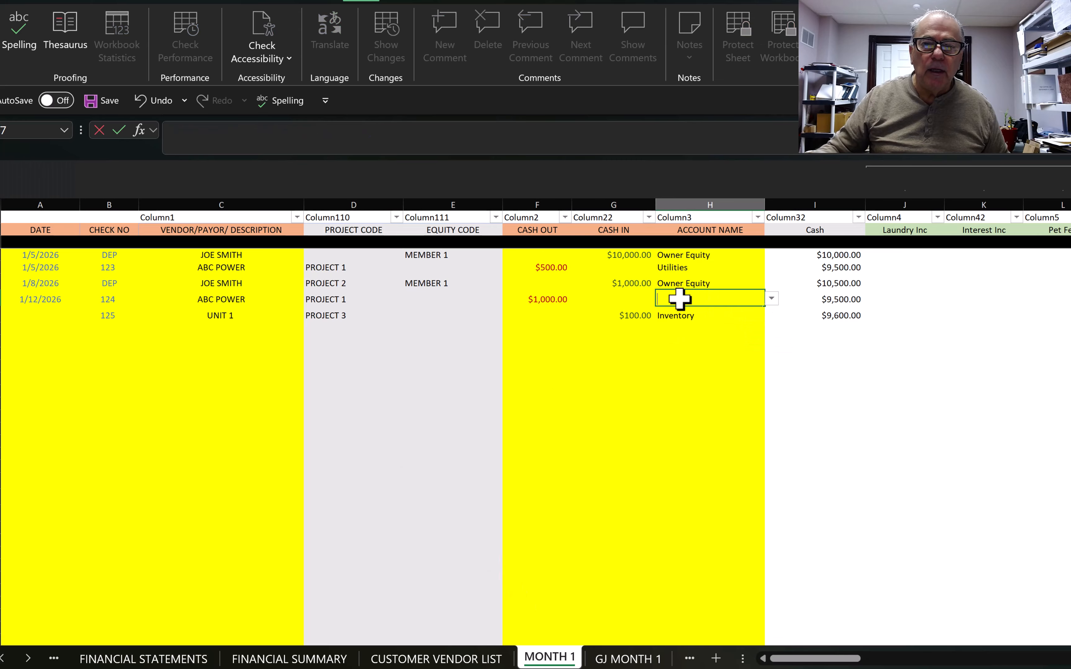
{"action": "left_click", "coordinate": [698, 329]}
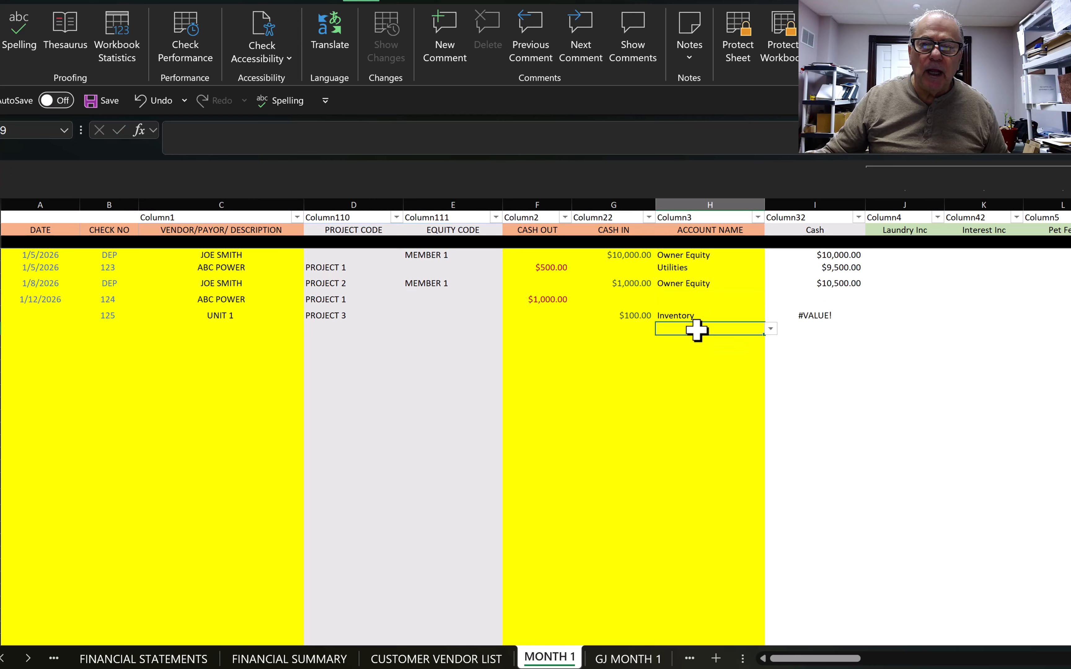
{"action": "left_click", "coordinate": [675, 299]}
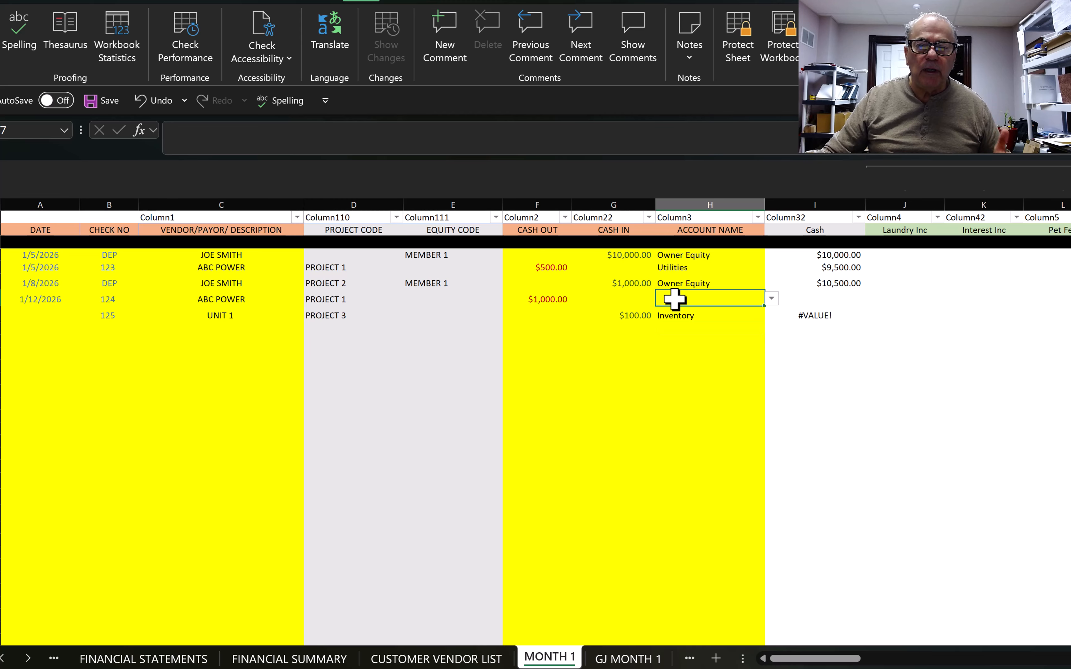
{"action": "left_click", "coordinate": [773, 299]}
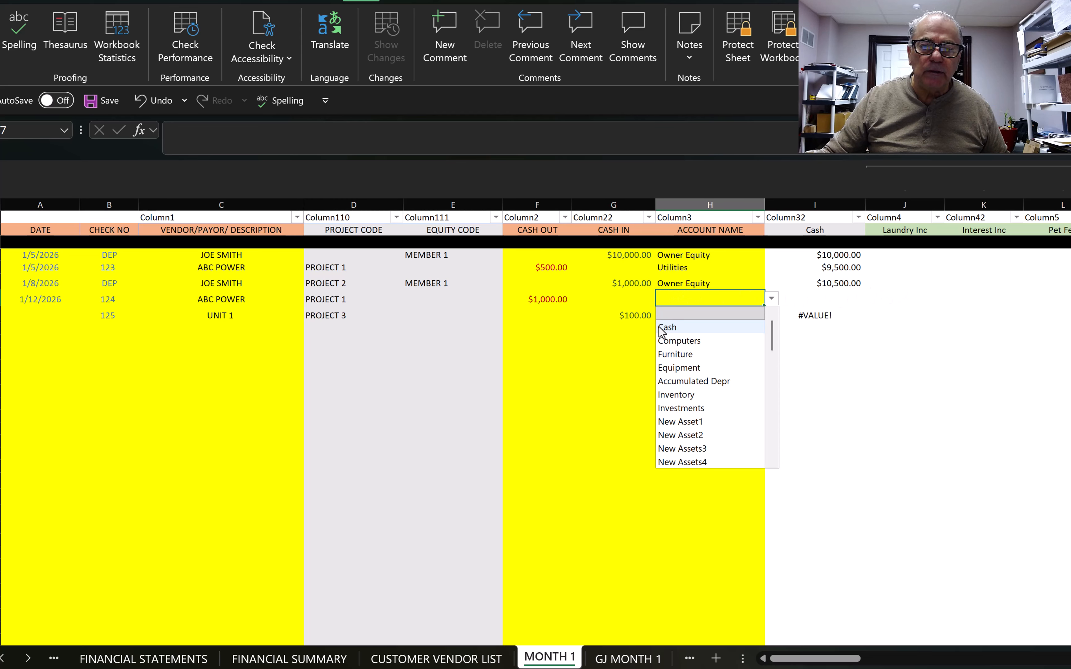
{"action": "left_click", "coordinate": [670, 341]}
{"action": "left_click", "coordinate": [143, 660]}
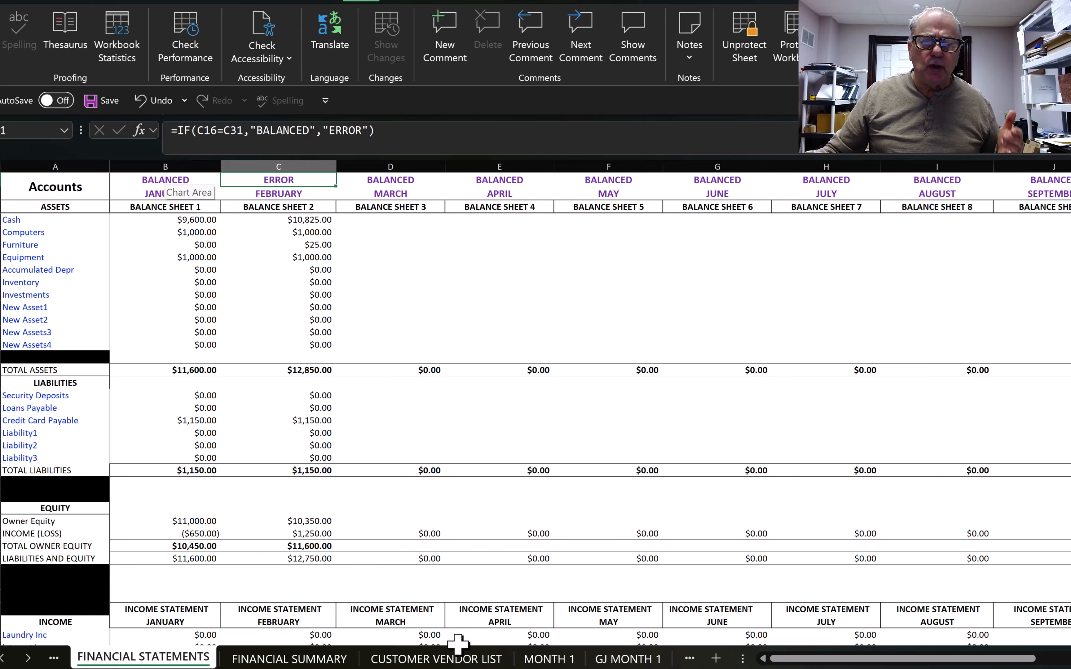
Step: In MONTH 1, set the UNIT 1 receipt's account in H8 to Computers
{"action": "left_click", "coordinate": [550, 659]}
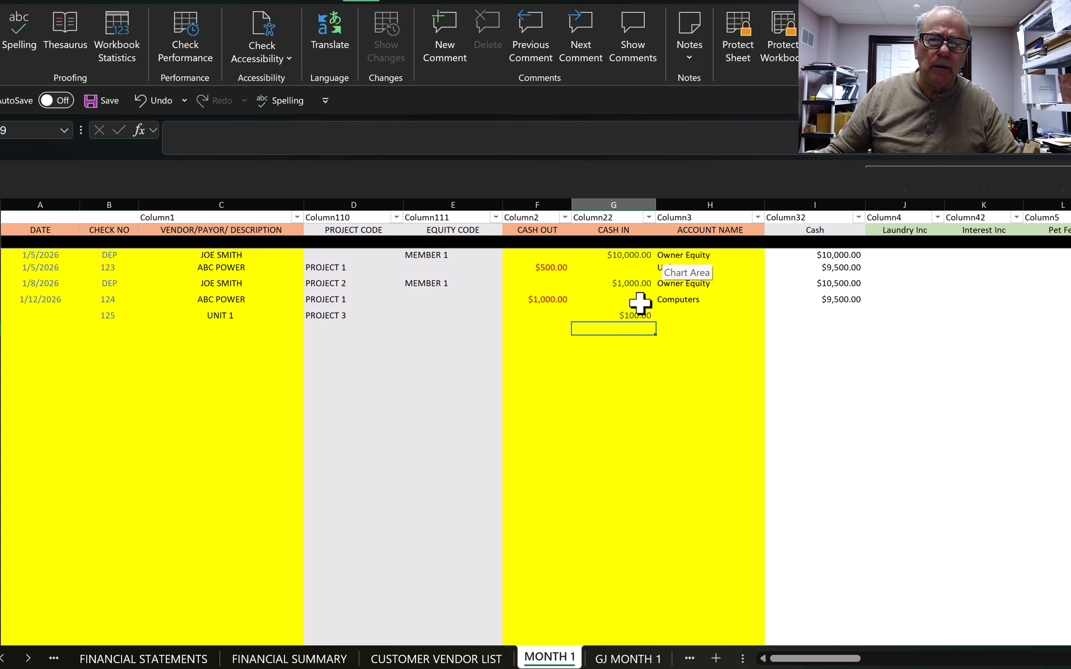
{"action": "left_click", "coordinate": [671, 316]}
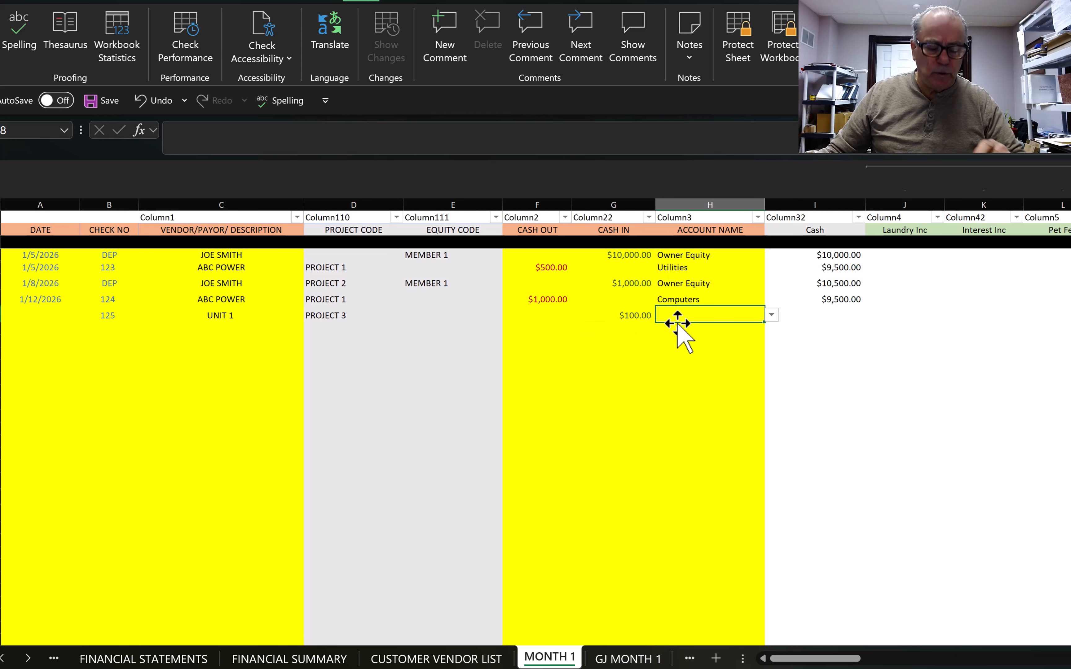
{"action": "key", "text": "alt+Down"}
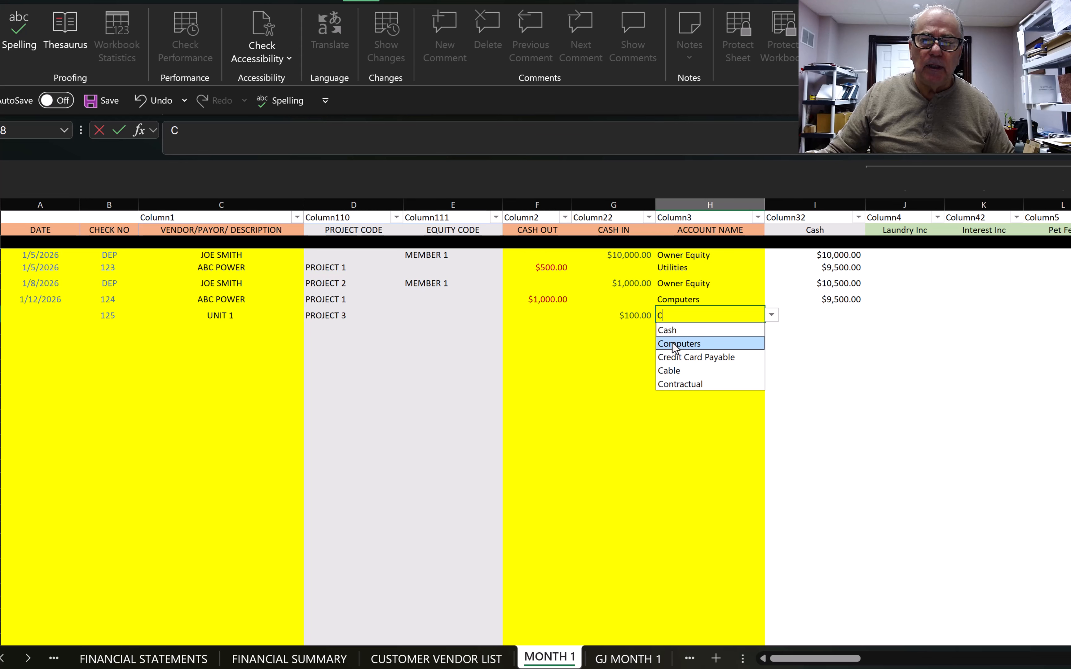
{"action": "left_click", "coordinate": [681, 341]}
Step: Recode the ABC POWER payment in H7 to Insurance Exp, then view FINANCIAL STATEMENTS to confirm BALANCED
{"action": "left_click", "coordinate": [686, 300]}
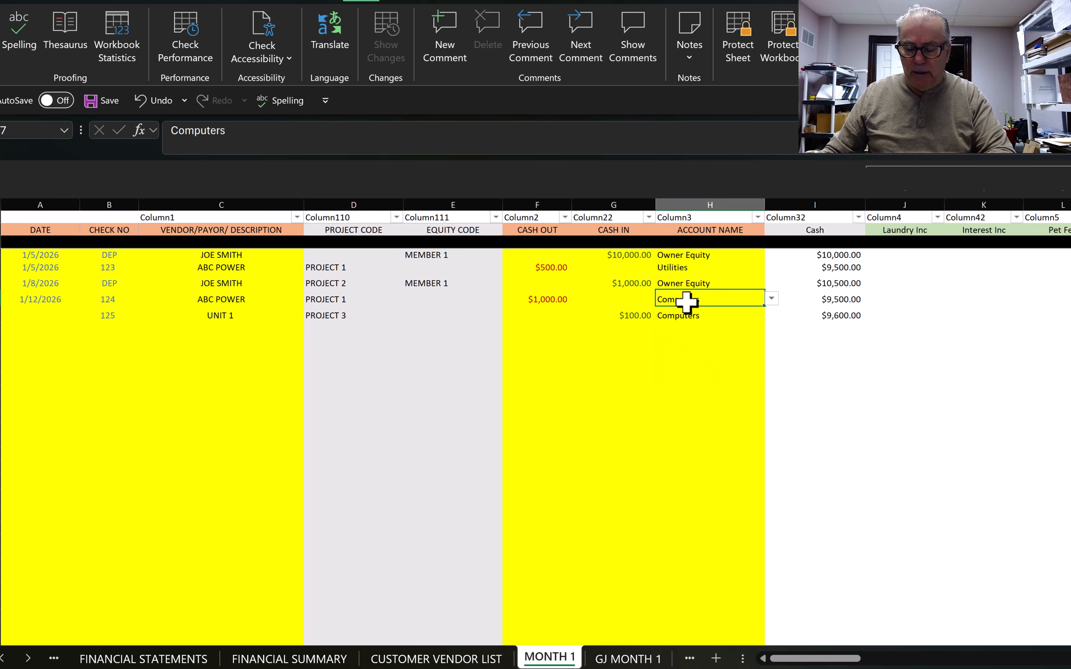
{"action": "key", "text": "BackSpace"}
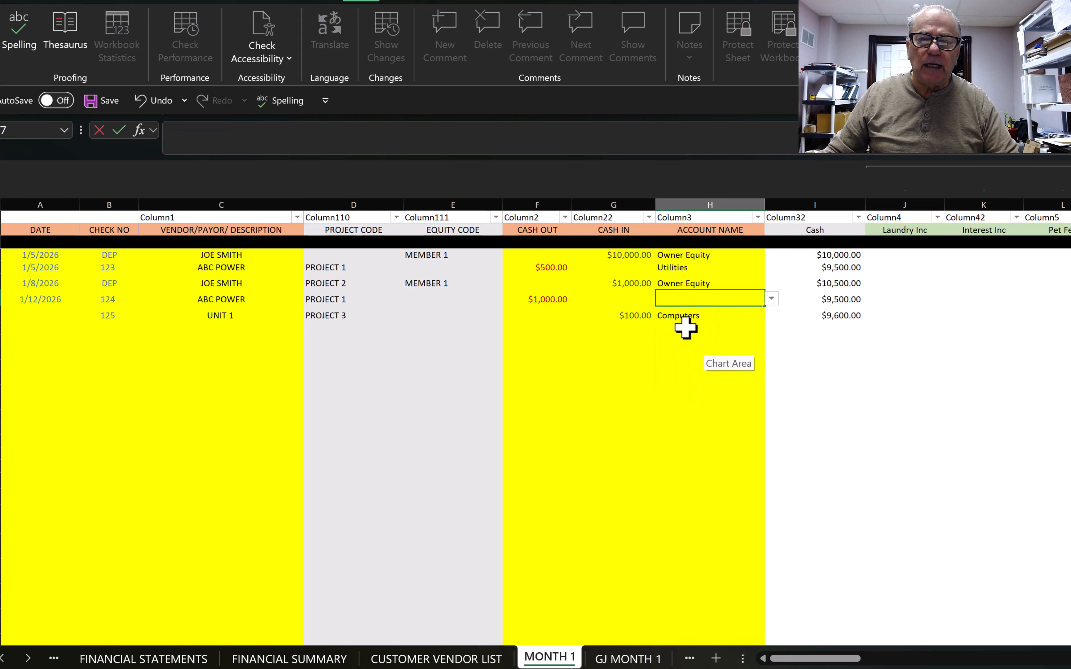
{"action": "left_click", "coordinate": [686, 327]}
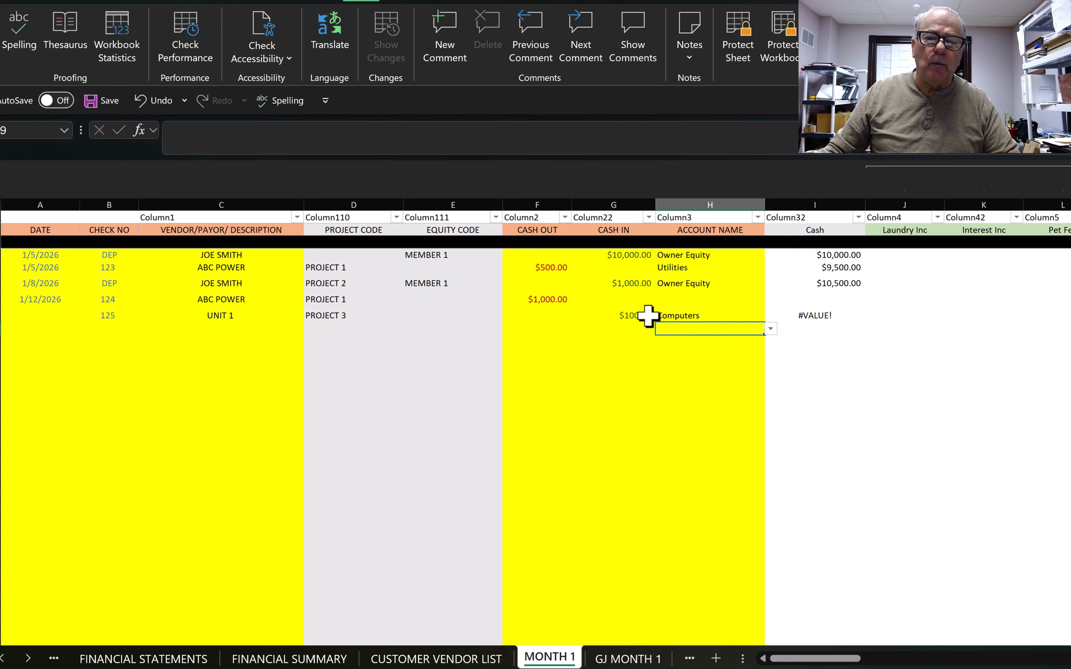
{"action": "left_click", "coordinate": [672, 298]}
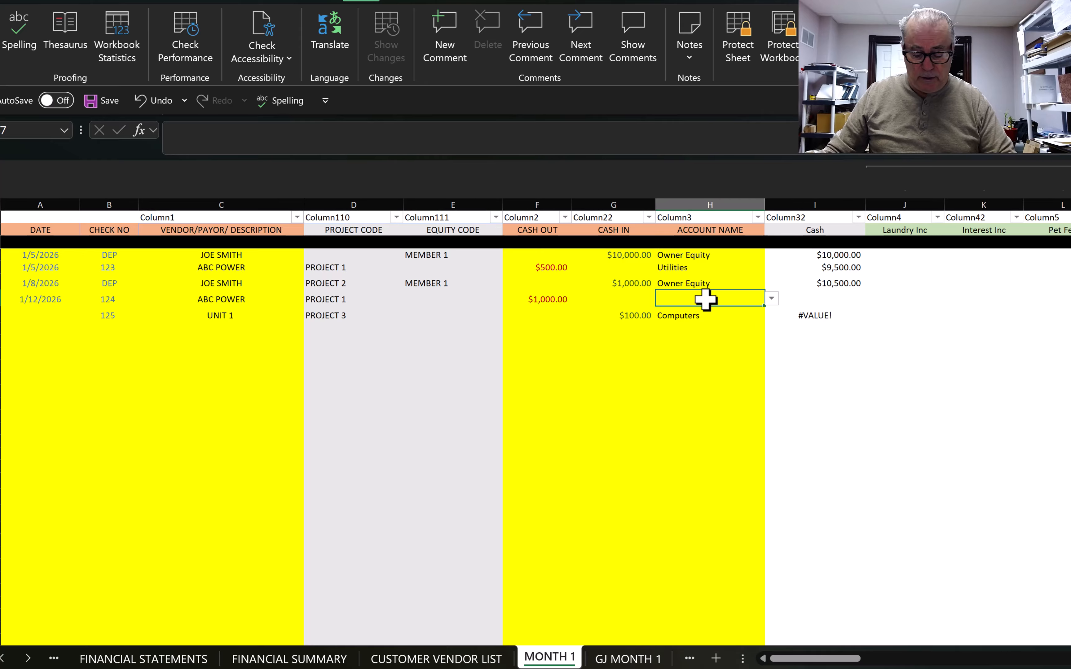
{"action": "type", "text": "IN"}
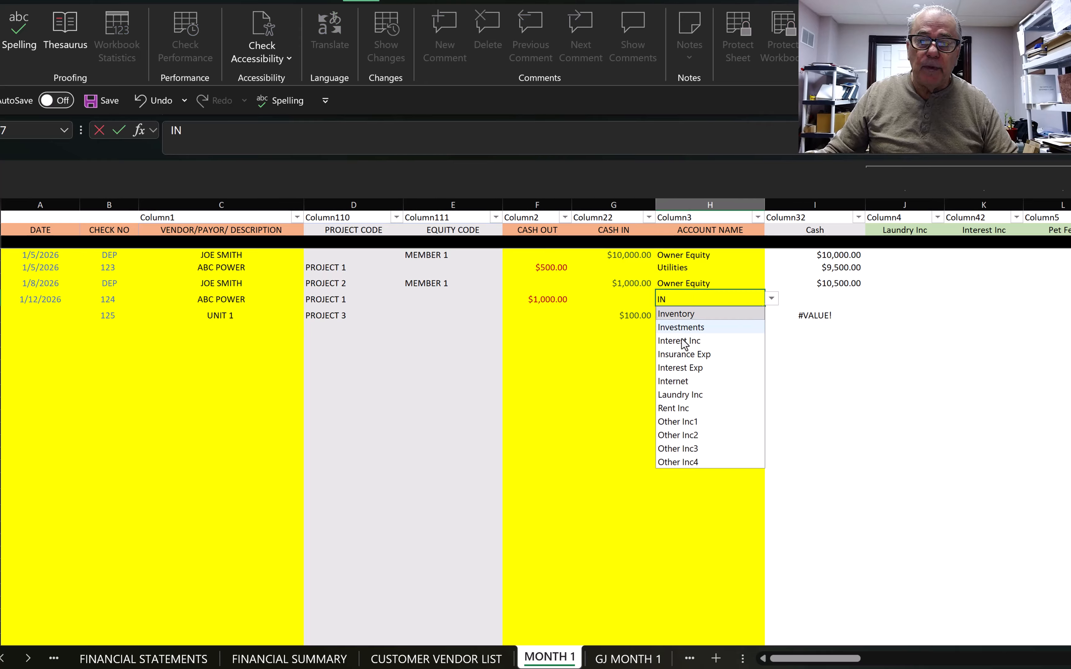
{"action": "key", "text": "Return"}
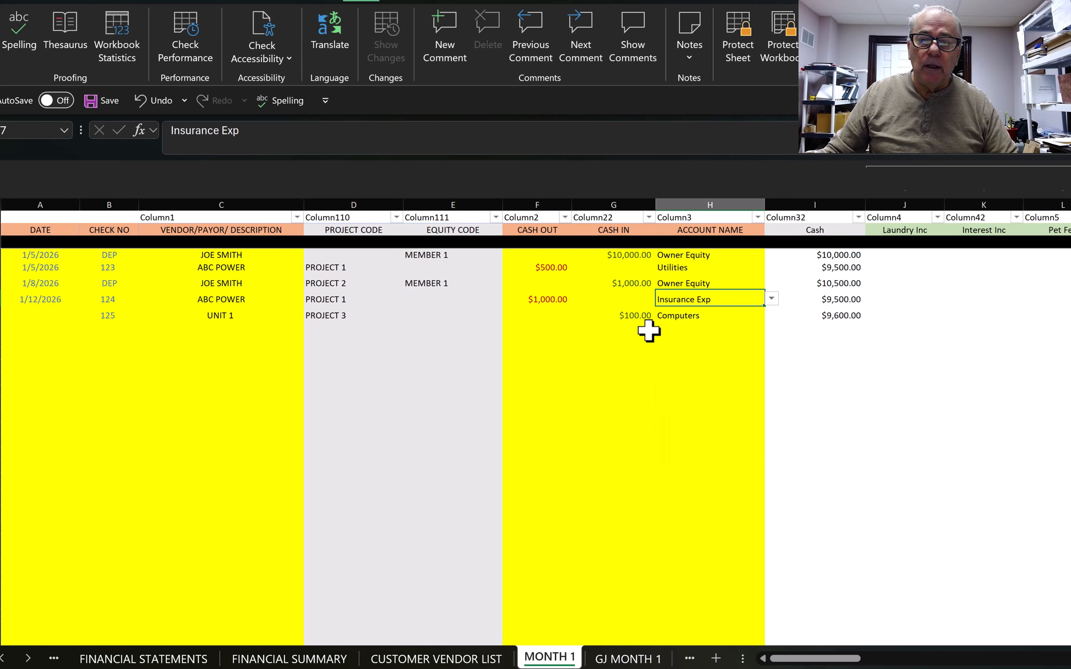
{"action": "left_click", "coordinate": [680, 315]}
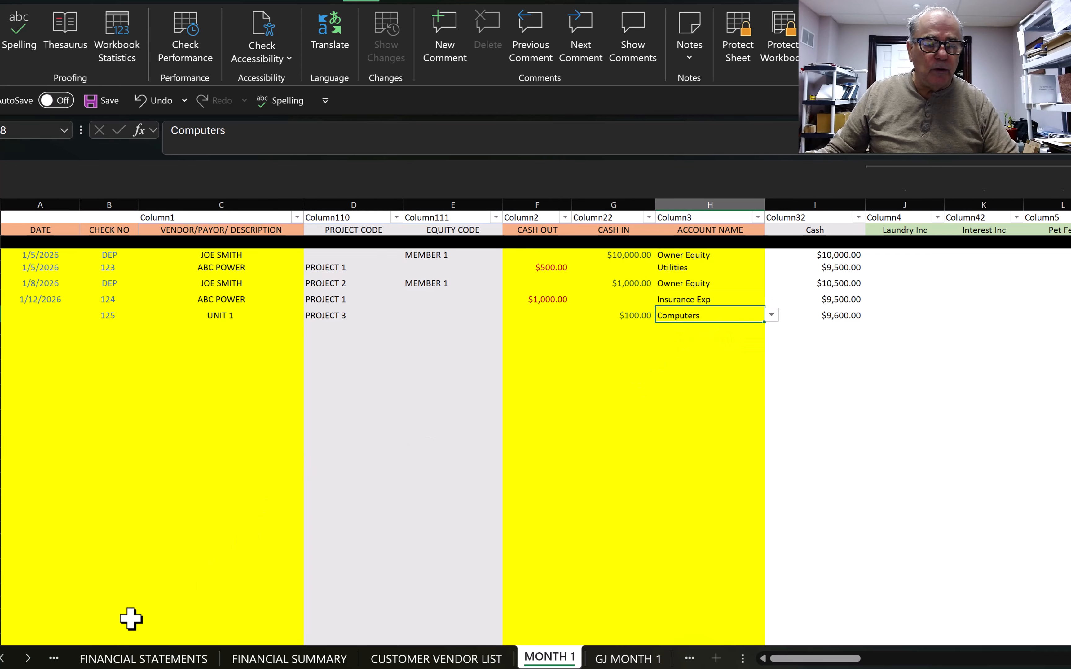
{"action": "left_click", "coordinate": [129, 660]}
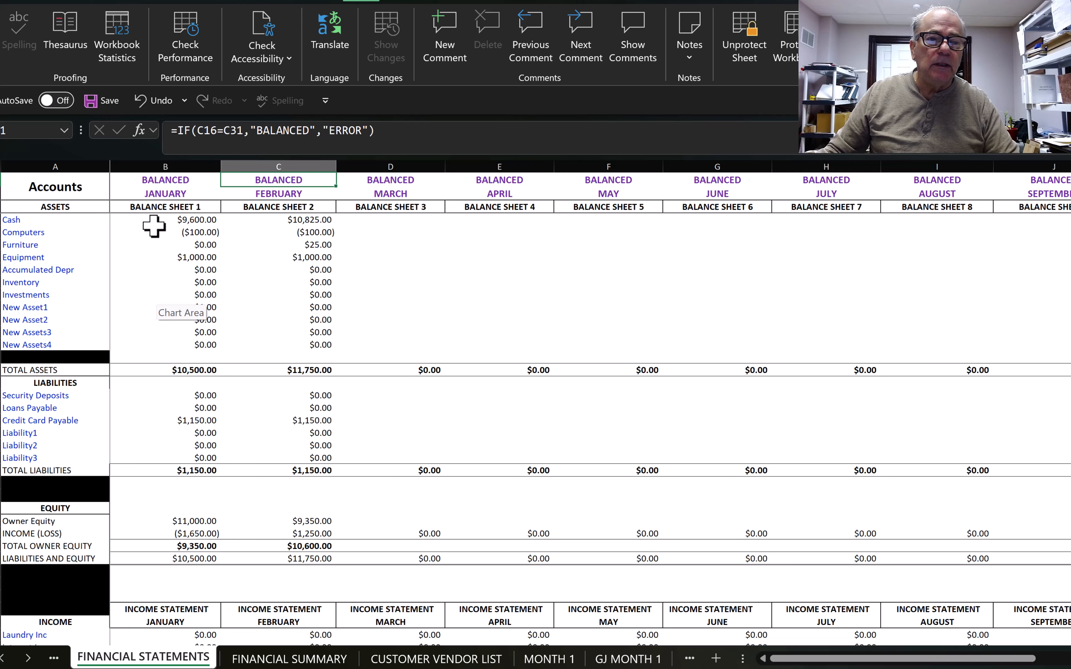
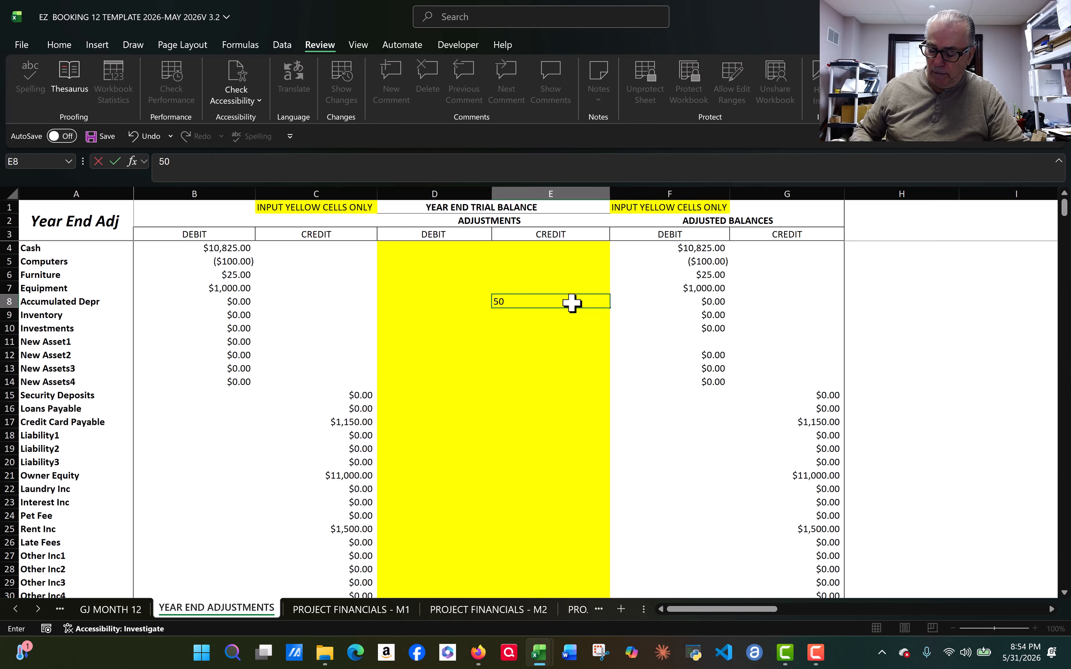
Step: Enter the $500.00 Accumulated Depr credit in E8 and review that row's adjusted balance
{"action": "key", "text": "Return"}
{"action": "scroll", "coordinate": [571, 304], "scroll_direction": "down", "scroll_amount": 14}
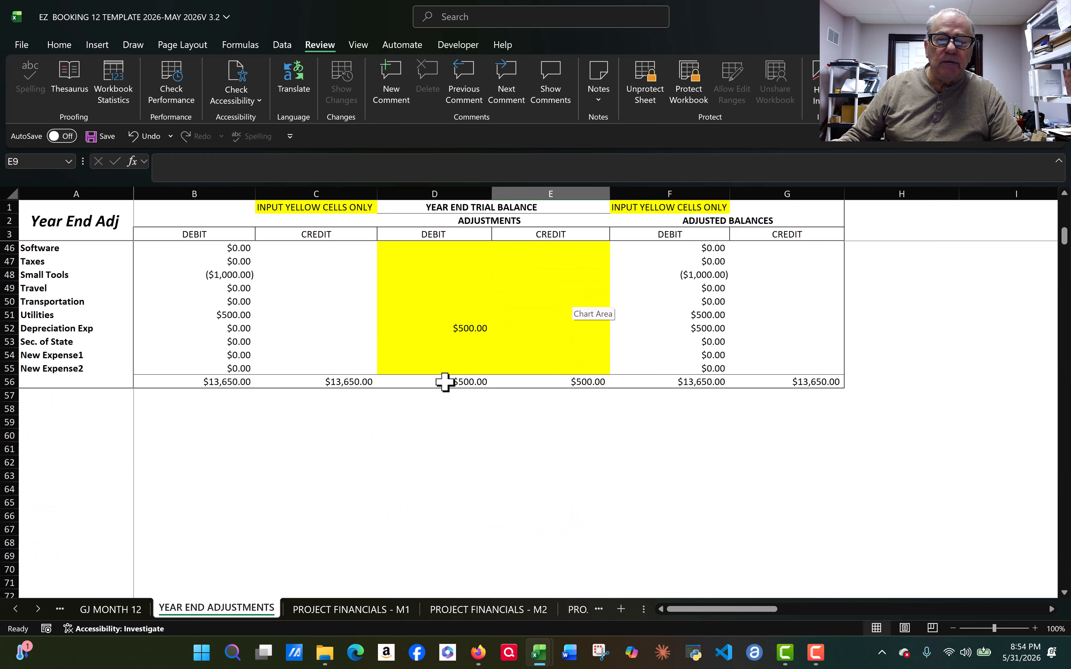
{"action": "scroll", "coordinate": [462, 391], "scroll_direction": "up", "scroll_amount": 14}
{"action": "left_click", "coordinate": [9, 302]}
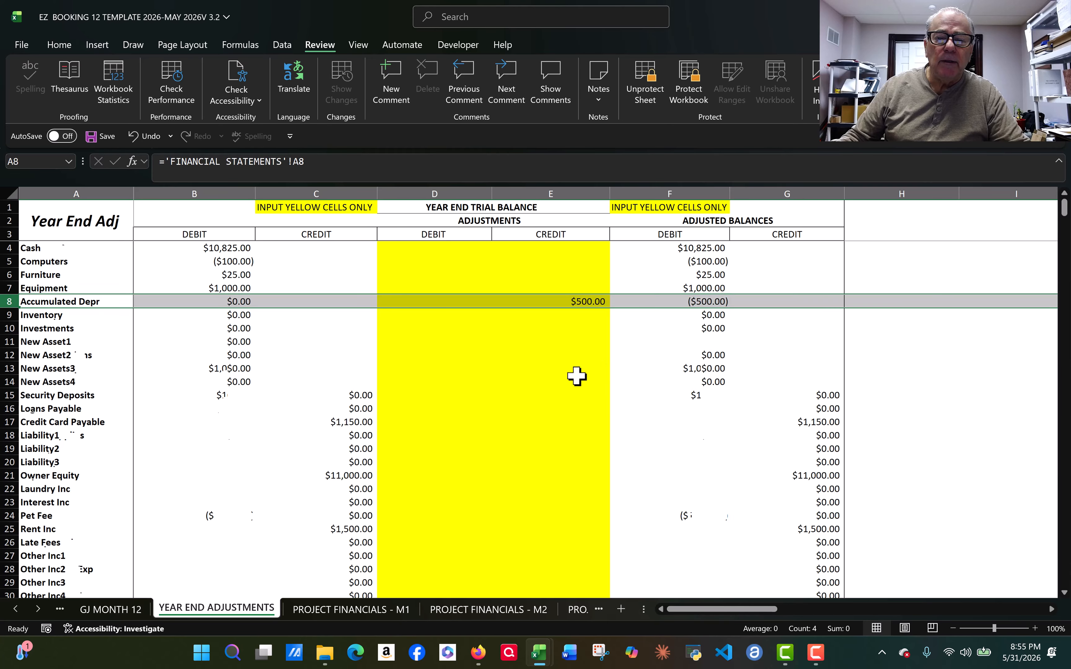
Step: Review the Depreciation Exp row and the $500.00 adjustment totals at the bottom
{"action": "scroll", "coordinate": [577, 376], "scroll_direction": "down", "scroll_amount": 13}
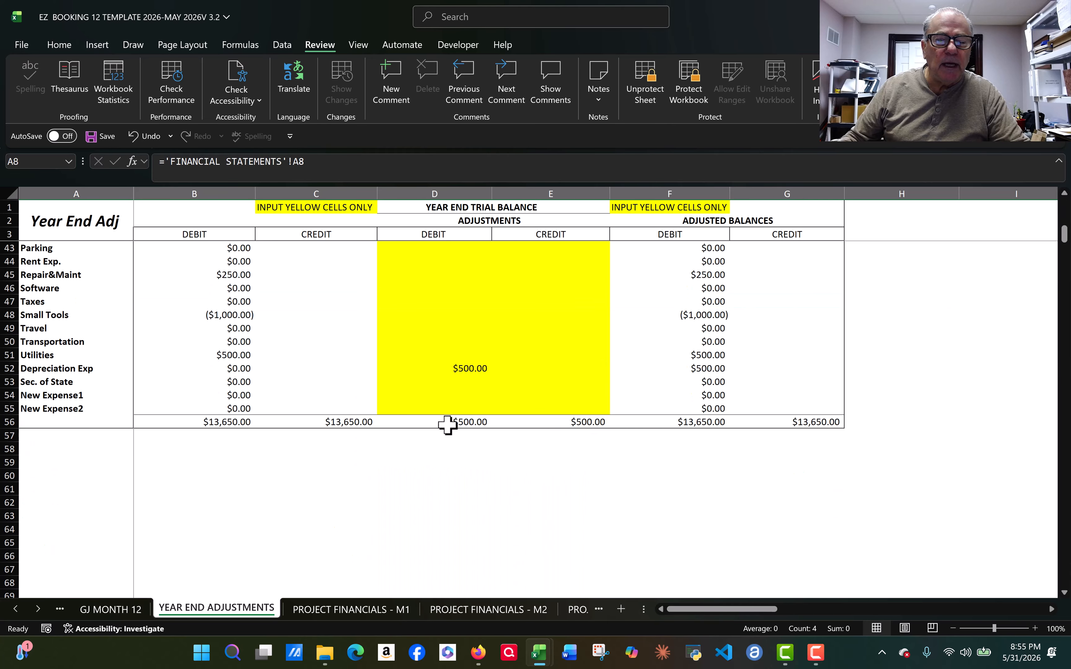
{"action": "left_click", "coordinate": [3, 368]}
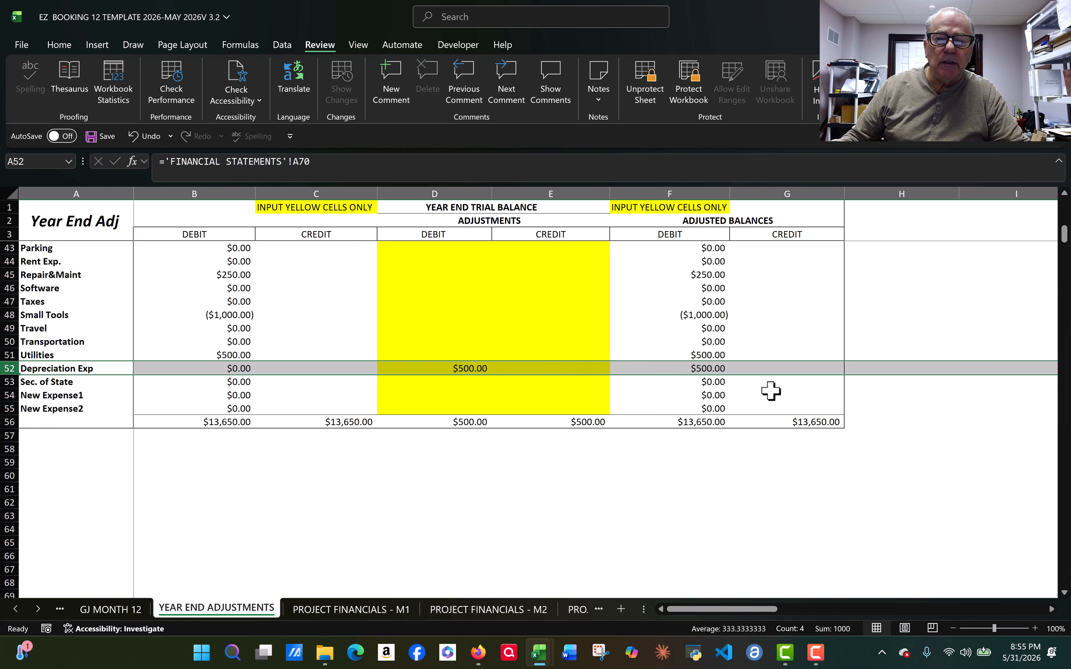
{"action": "scroll", "coordinate": [771, 392], "scroll_direction": "up", "scroll_amount": 13}
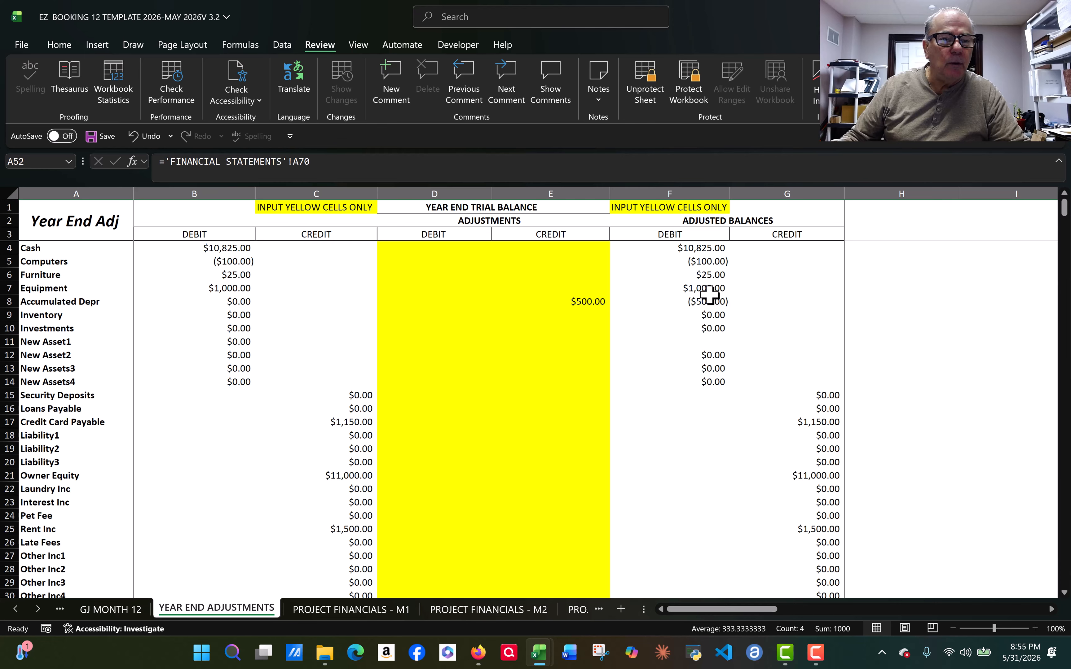
{"action": "scroll", "coordinate": [591, 349], "scroll_direction": "down", "scroll_amount": 8}
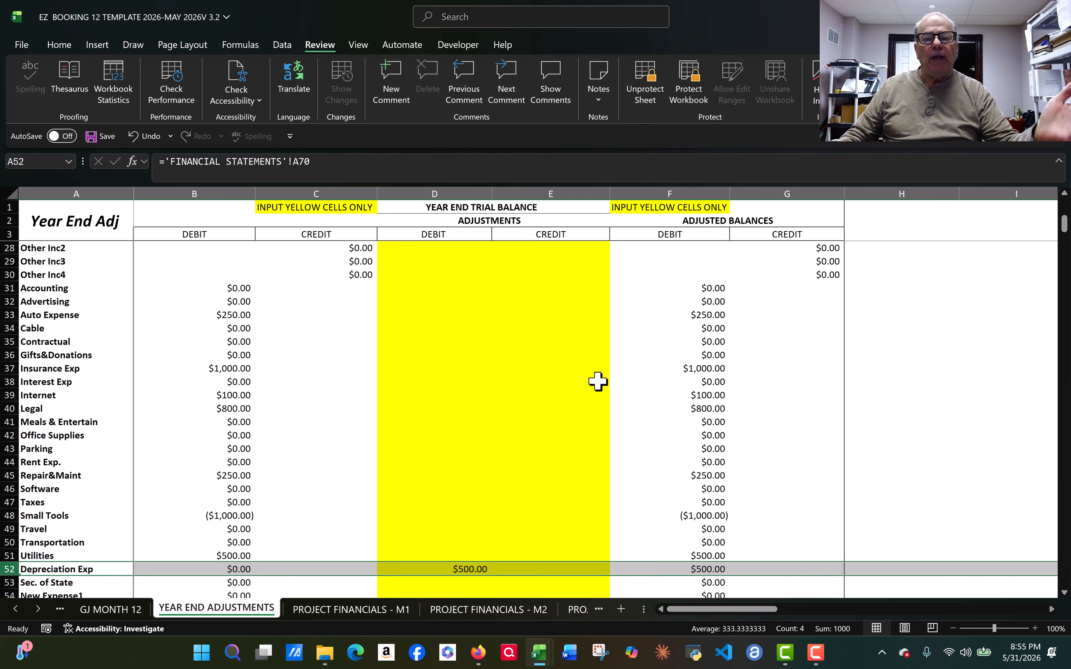
{"action": "scroll", "coordinate": [598, 381], "scroll_direction": "down", "scroll_amount": 5}
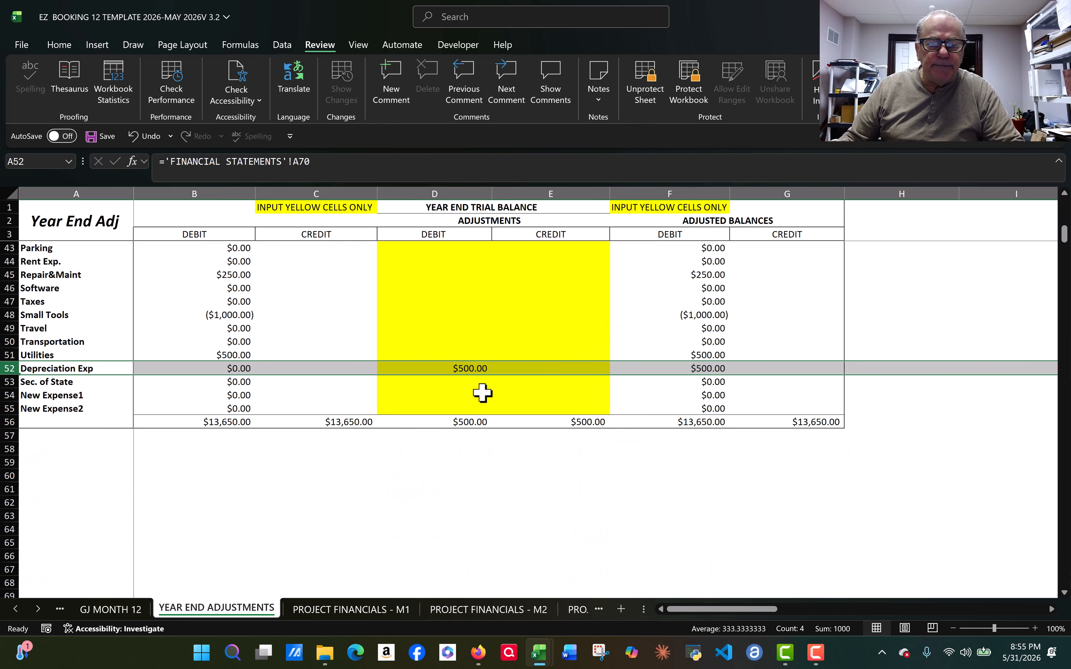
{"action": "left_click", "coordinate": [206, 435]}
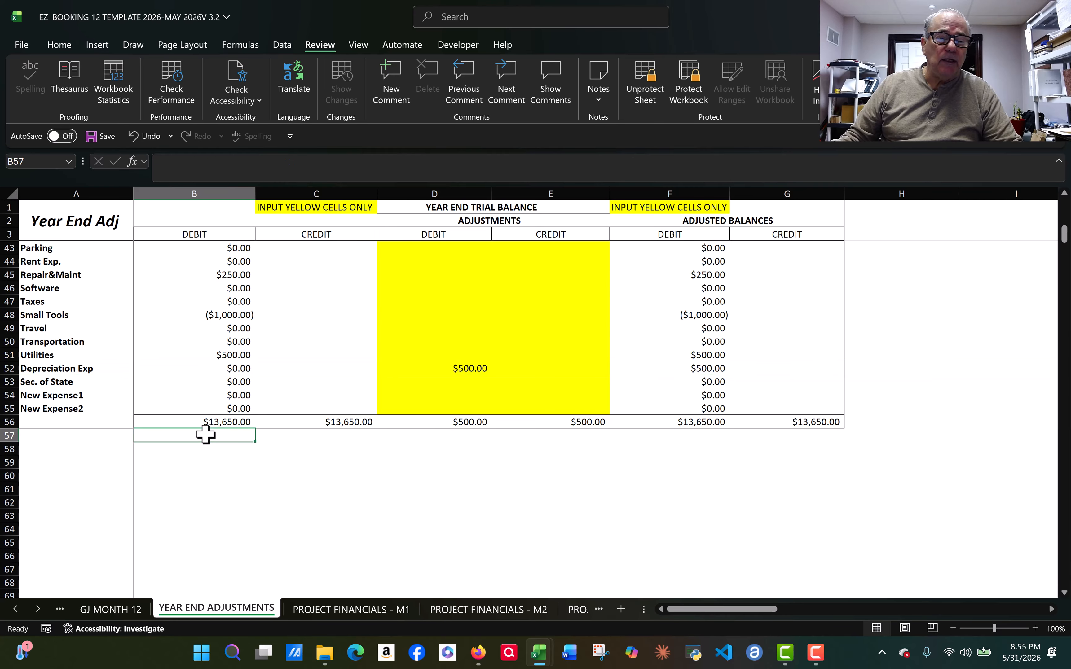
{"action": "left_click", "coordinate": [53, 439]}
{"action": "left_click", "coordinate": [55, 464]}
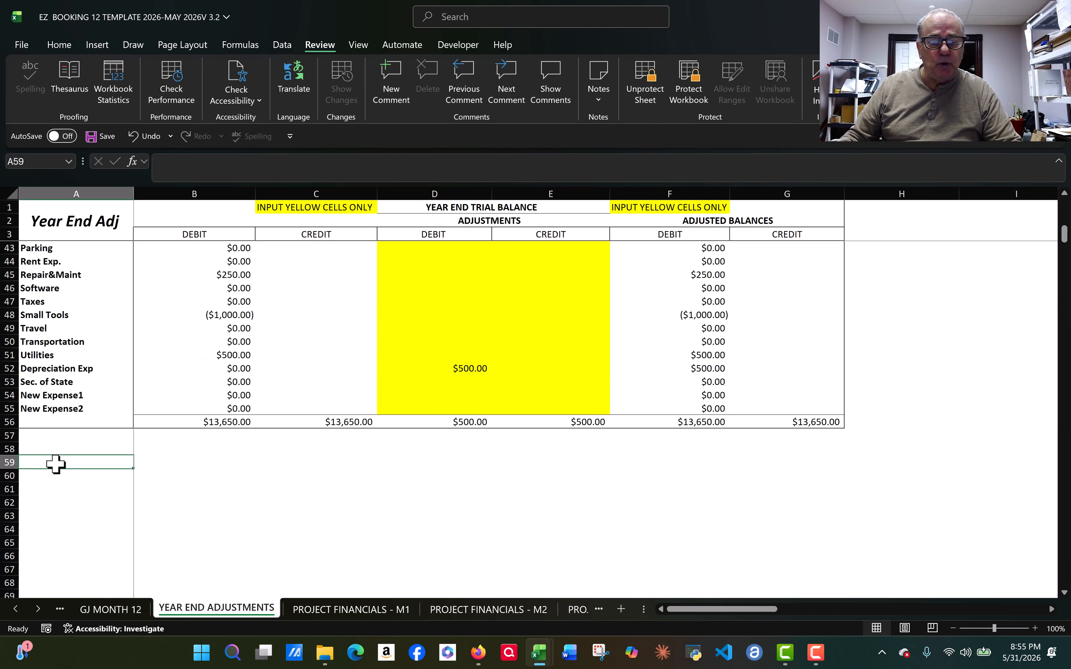
{"action": "left_click", "coordinate": [50, 437]}
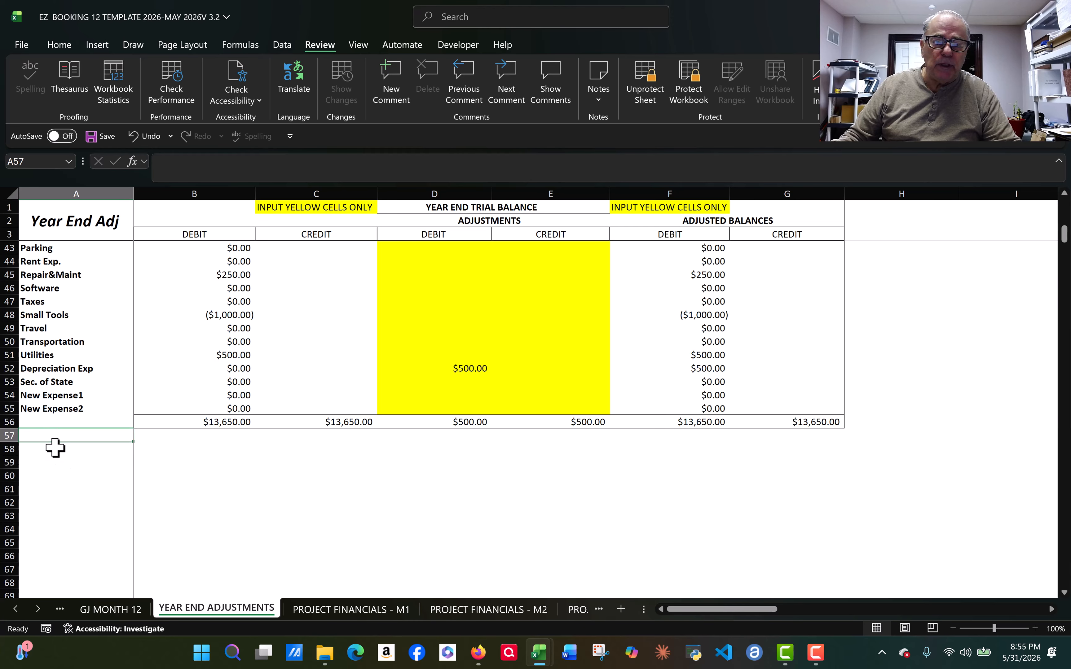
{"action": "left_click", "coordinate": [55, 448]}
{"action": "scroll", "coordinate": [452, 533], "scroll_direction": "down", "scroll_amount": 2}
Step: Switch the ribbon display option to Show tabs only
{"action": "scroll", "coordinate": [501, 524], "scroll_direction": "up", "scroll_amount": 7}
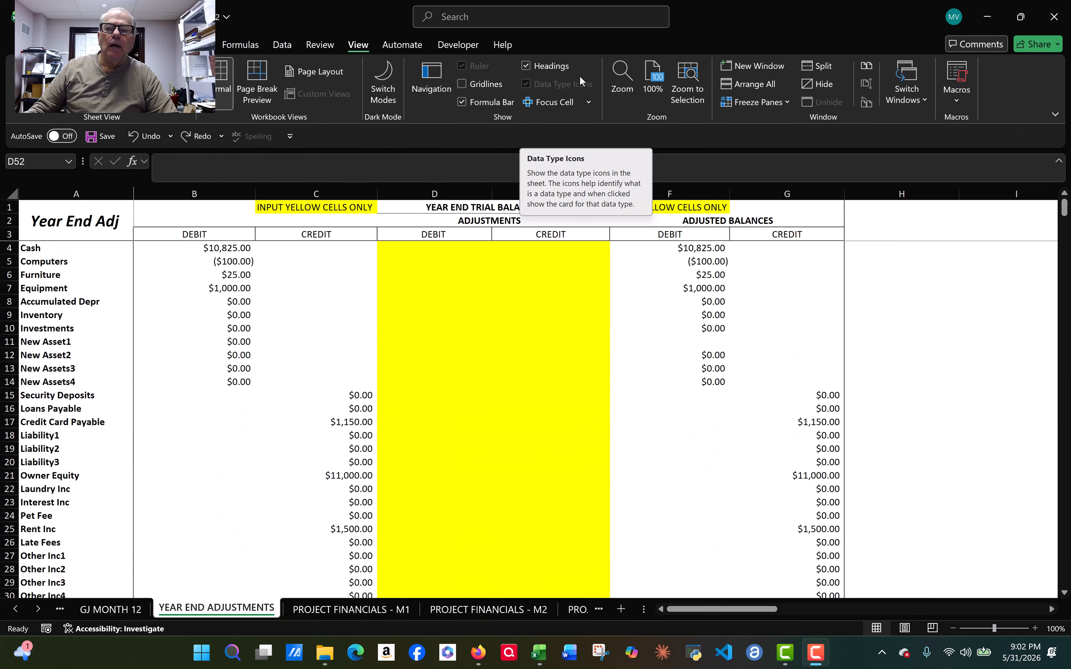
{"action": "left_click", "coordinate": [1056, 114]}
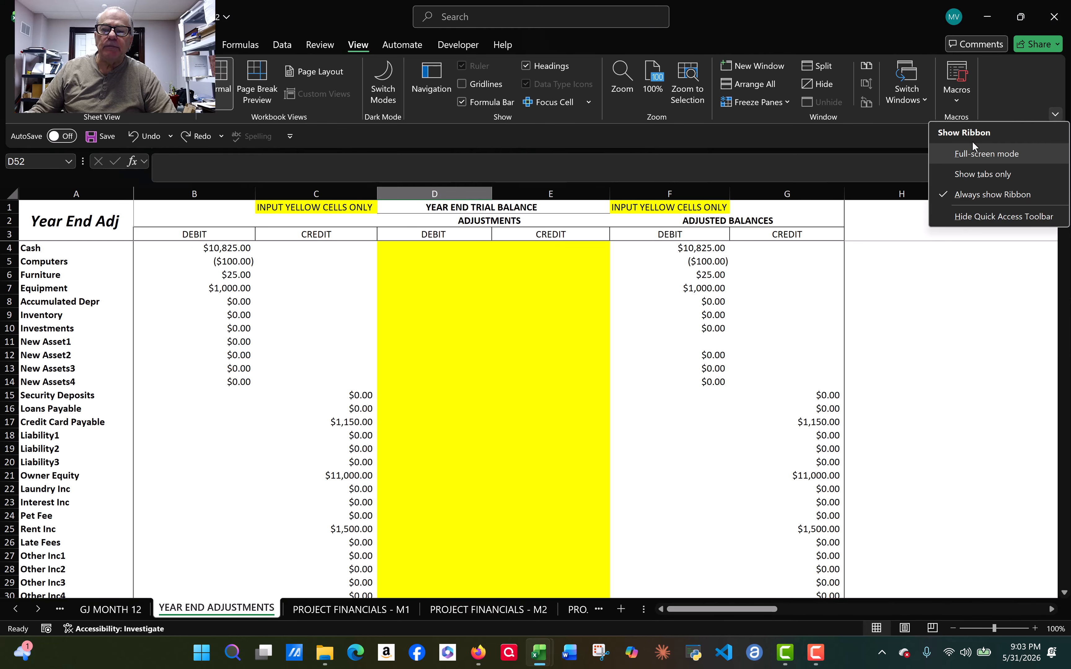
{"action": "left_click", "coordinate": [979, 173]}
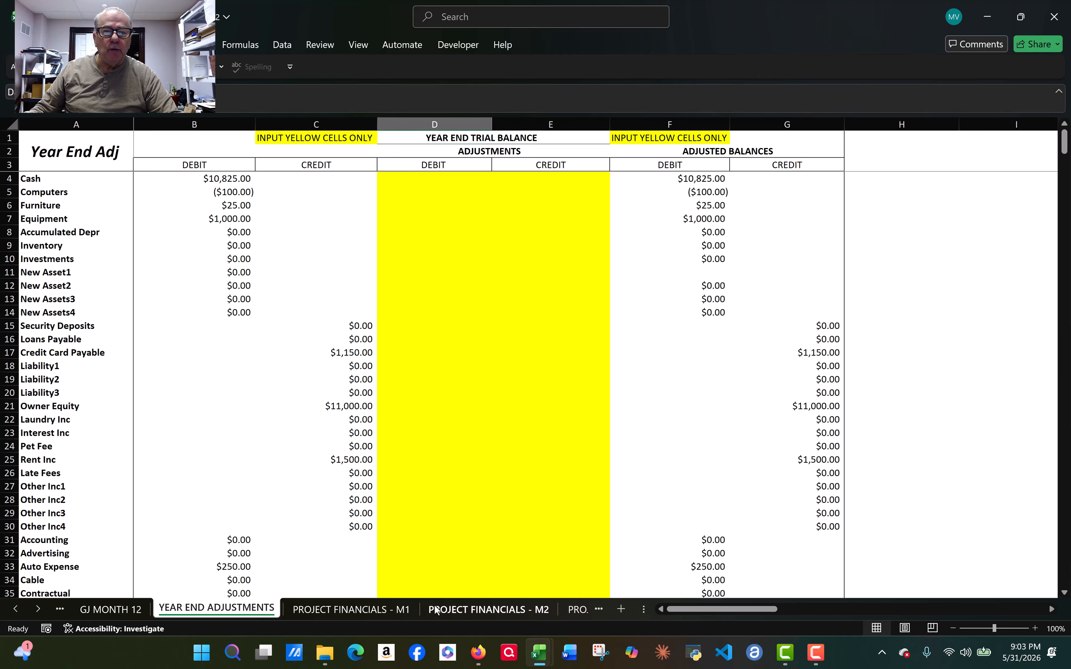
Step: On GJ MONTH 12, try expanding the grouped columns by CLEARED BANK and dismiss the protection warning
{"action": "left_click", "coordinate": [381, 611]}
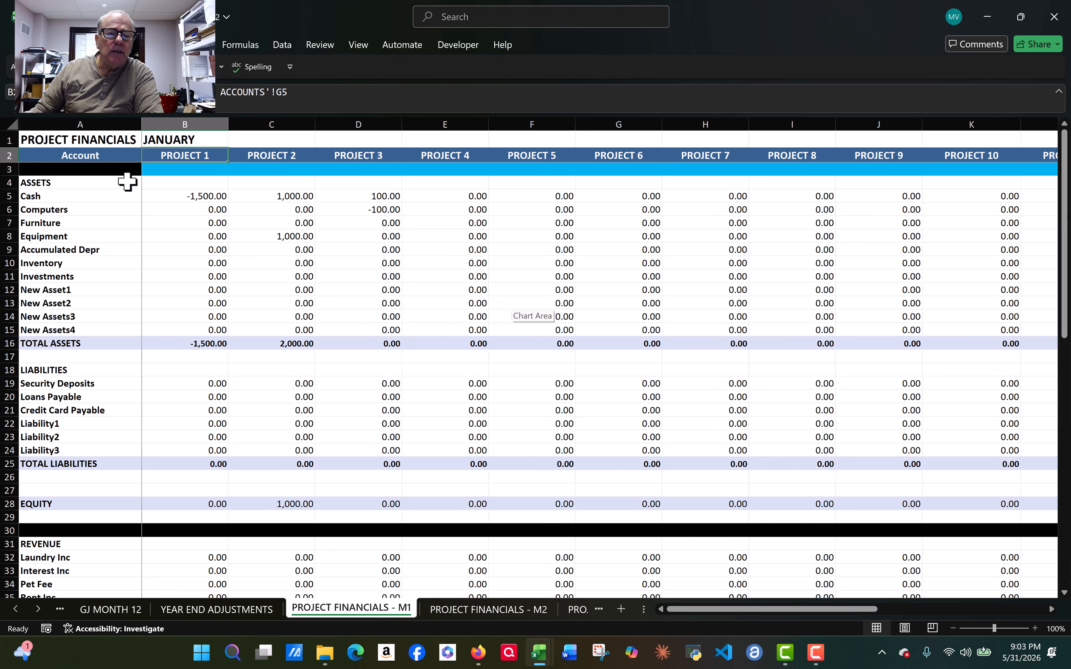
{"action": "left_click", "coordinate": [109, 609]}
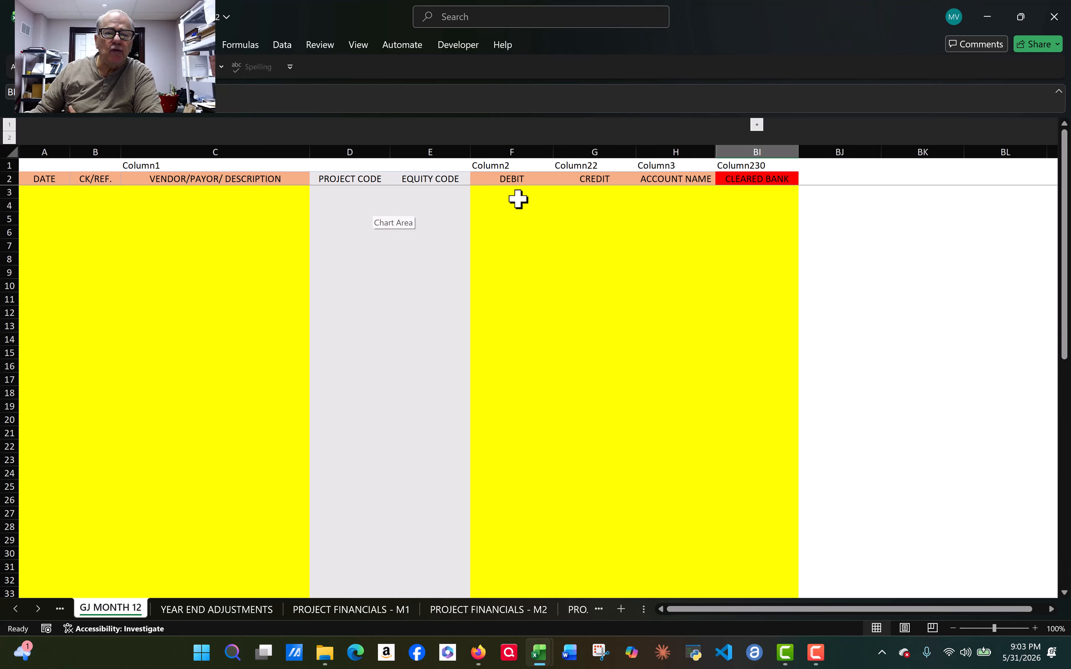
{"action": "left_click", "coordinate": [847, 205]}
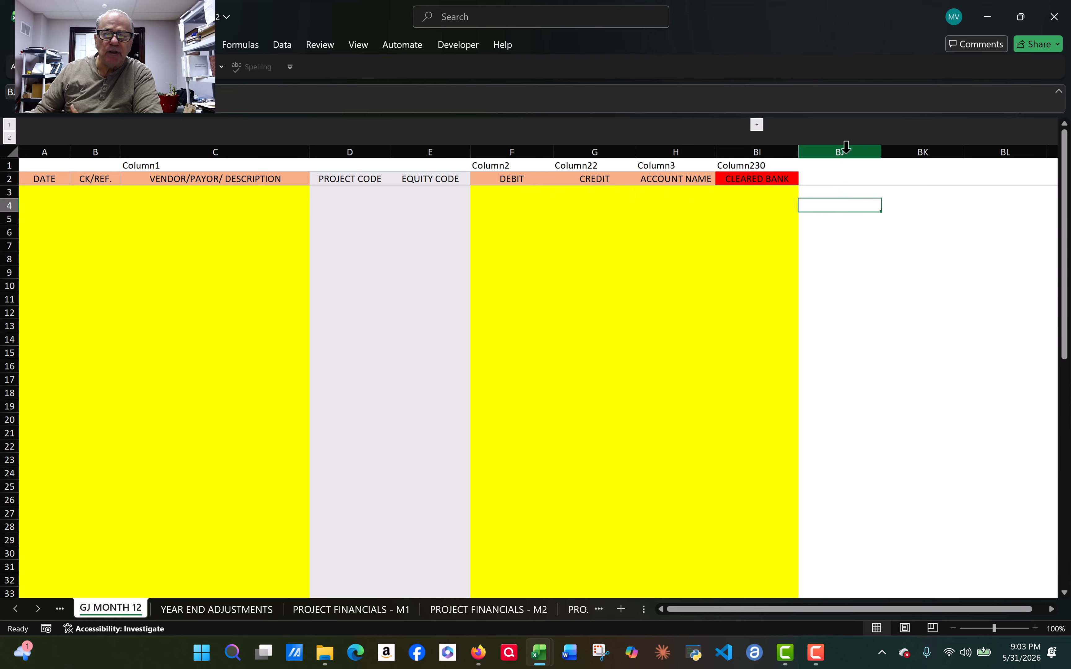
{"action": "left_click", "coordinate": [758, 125]}
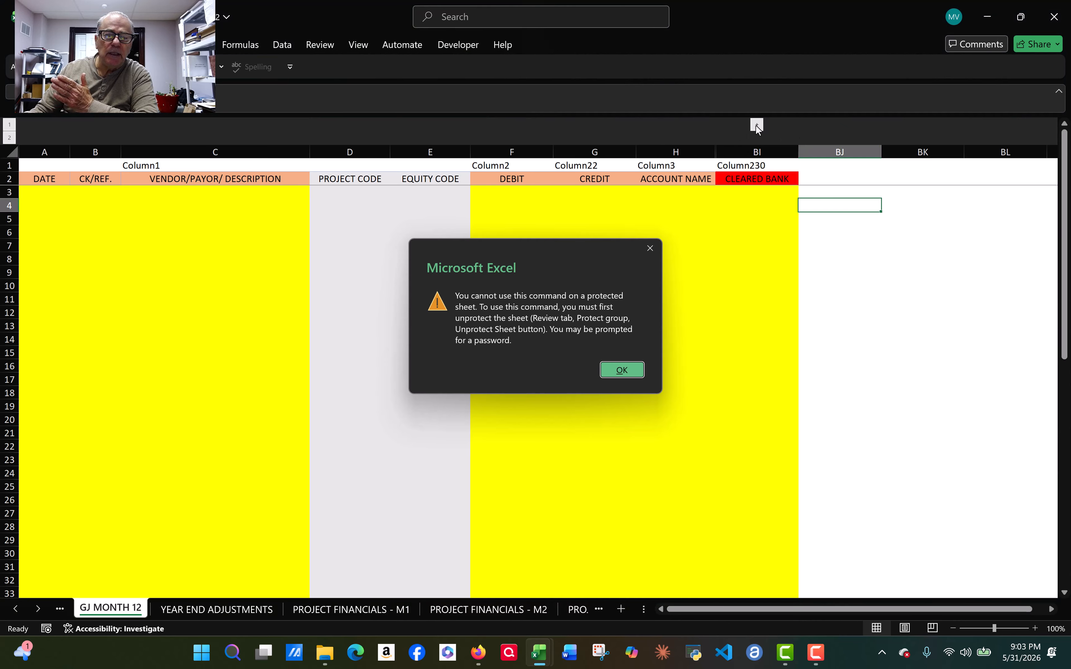
{"action": "left_click", "coordinate": [621, 370]}
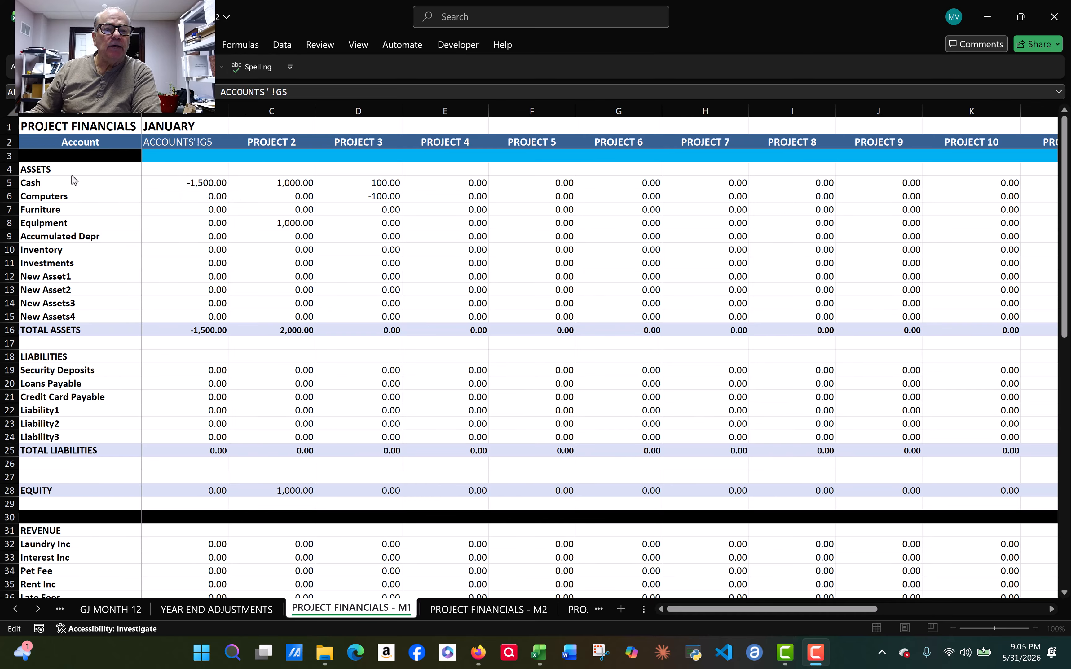
{"action": "left_click", "coordinate": [65, 166]}
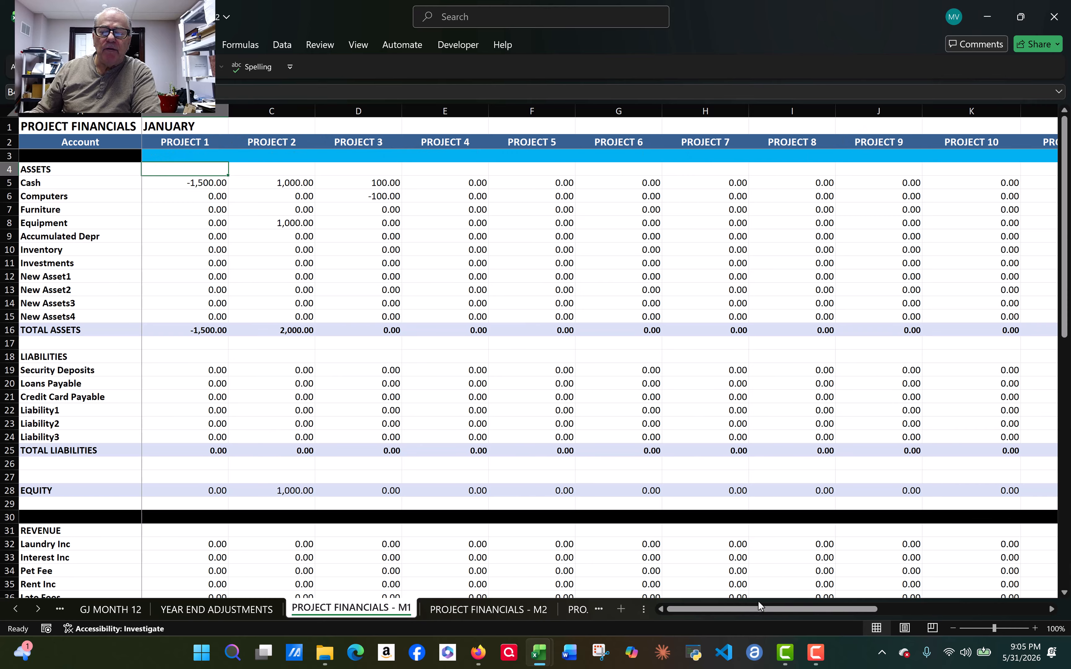
{"action": "left_click_drag", "start_coordinate": [606, 612], "coordinate": [35, 532]}
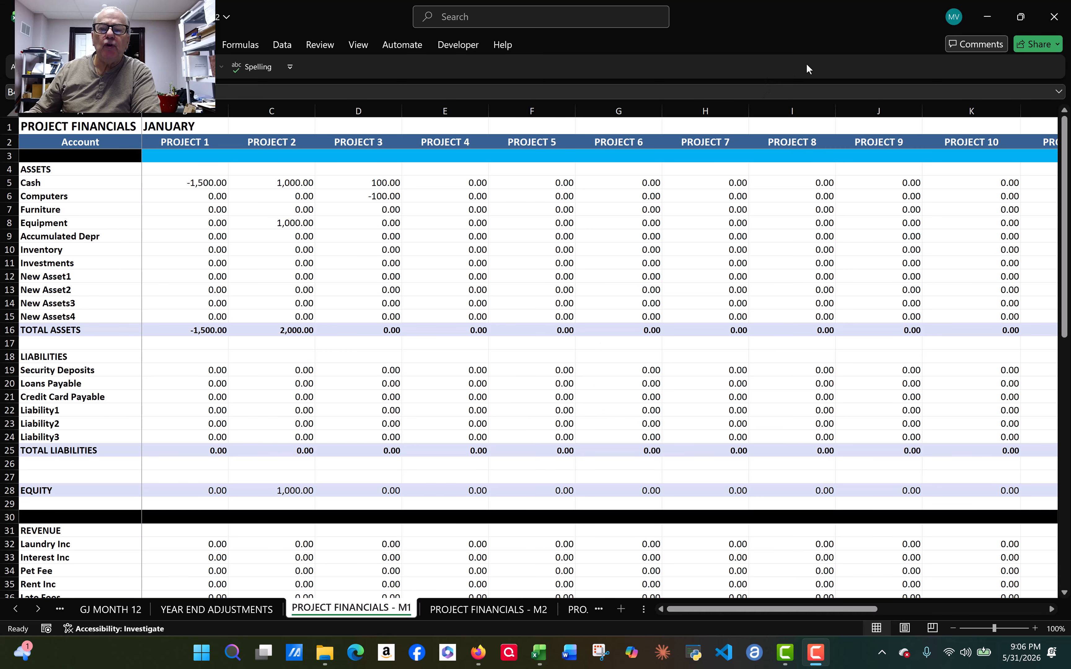
{"action": "left_click", "coordinate": [811, 607]}
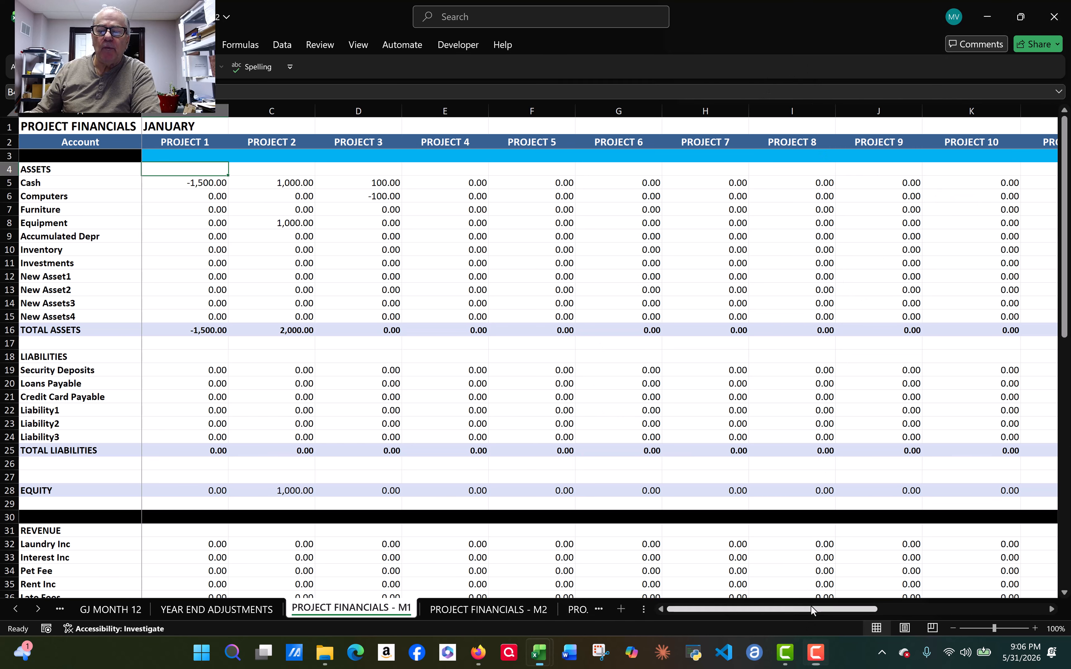
{"action": "left_click_drag", "start_coordinate": [838, 607], "coordinate": [802, 609]}
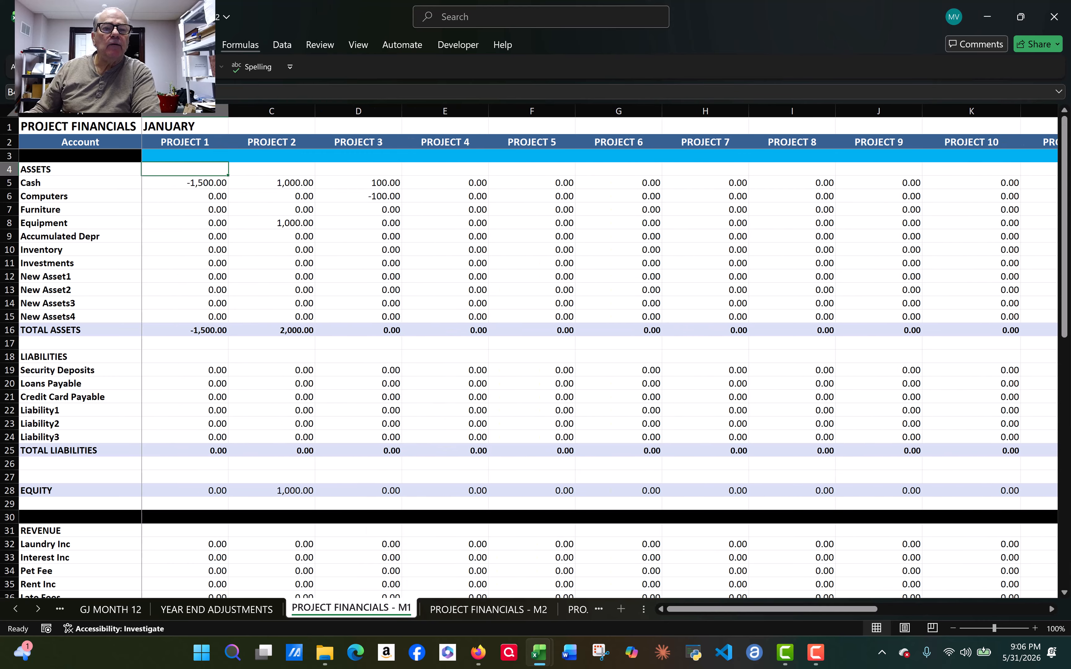
Step: Protect the PROJECT FINANCIALS - M1 sheet with a confirmed password
{"action": "left_click", "coordinate": [314, 45]}
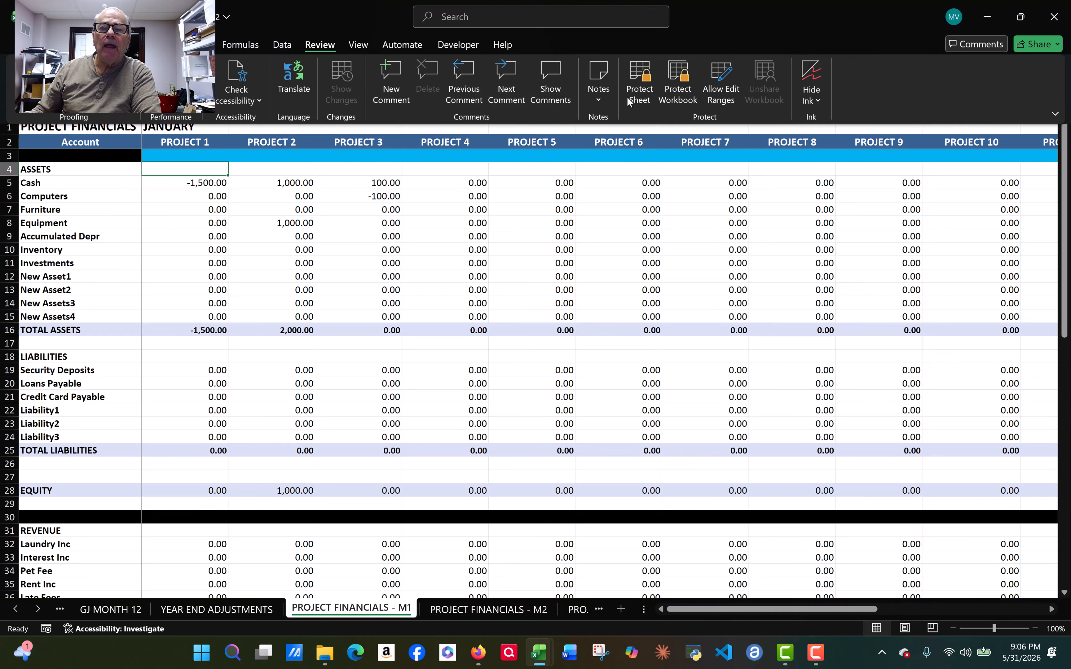
{"action": "left_click", "coordinate": [641, 73]}
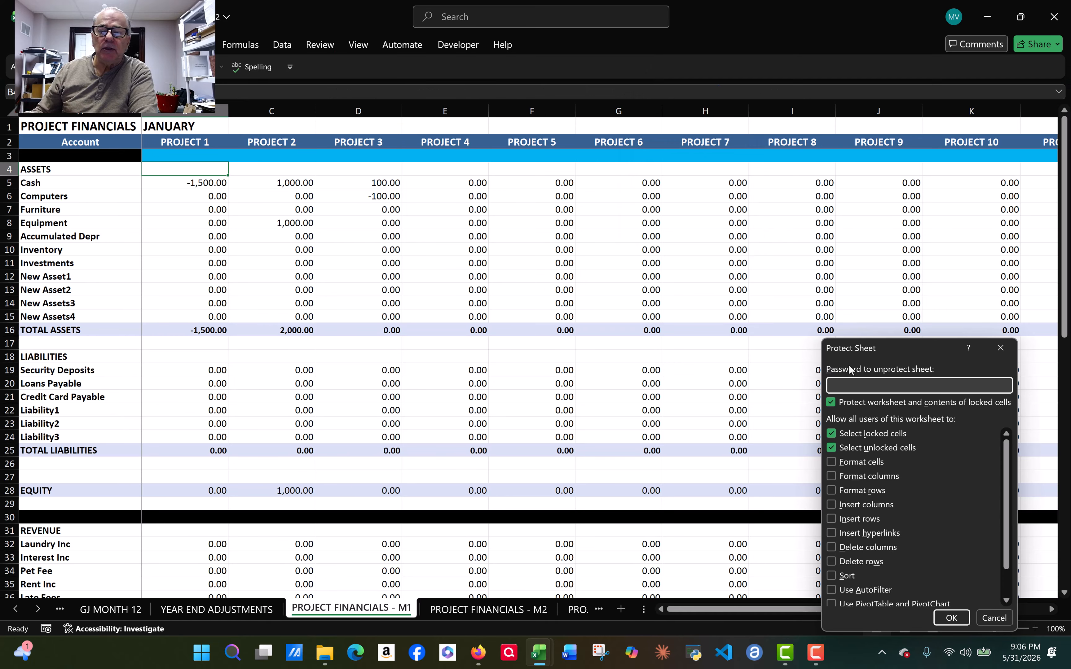
{"action": "type", "text": "123"}
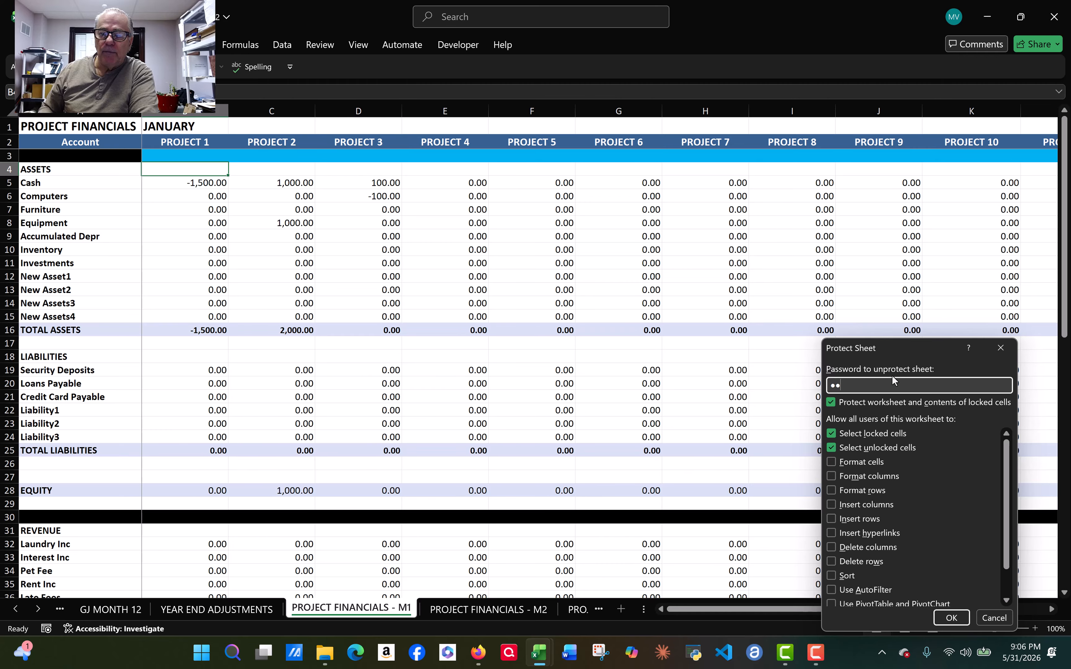
{"action": "left_click", "coordinate": [959, 619]}
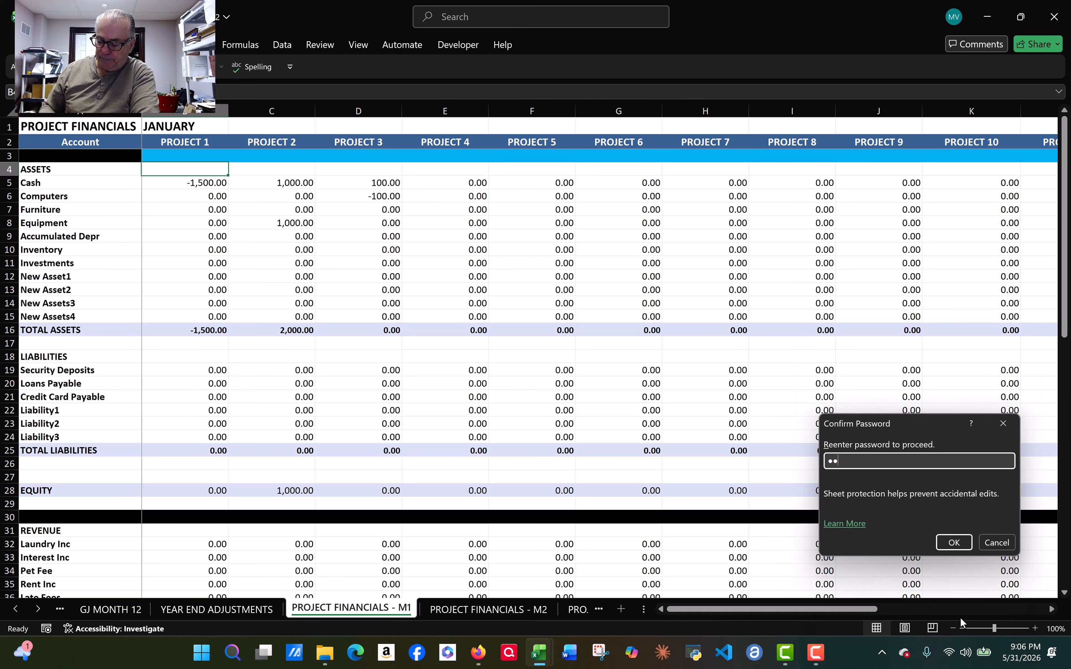
{"action": "left_click", "coordinate": [954, 543]}
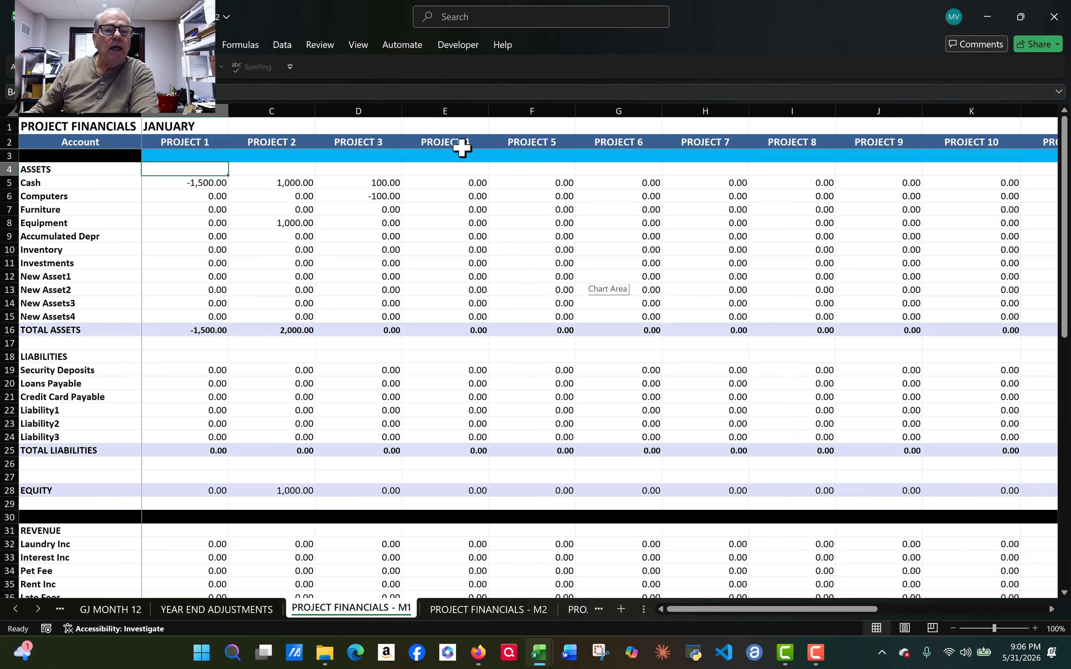
{"action": "left_click", "coordinate": [220, 193]}
Step: Confirm B6 is locked on the protected sheet, then select project columns F through M
{"action": "double_click", "coordinate": [220, 193]}
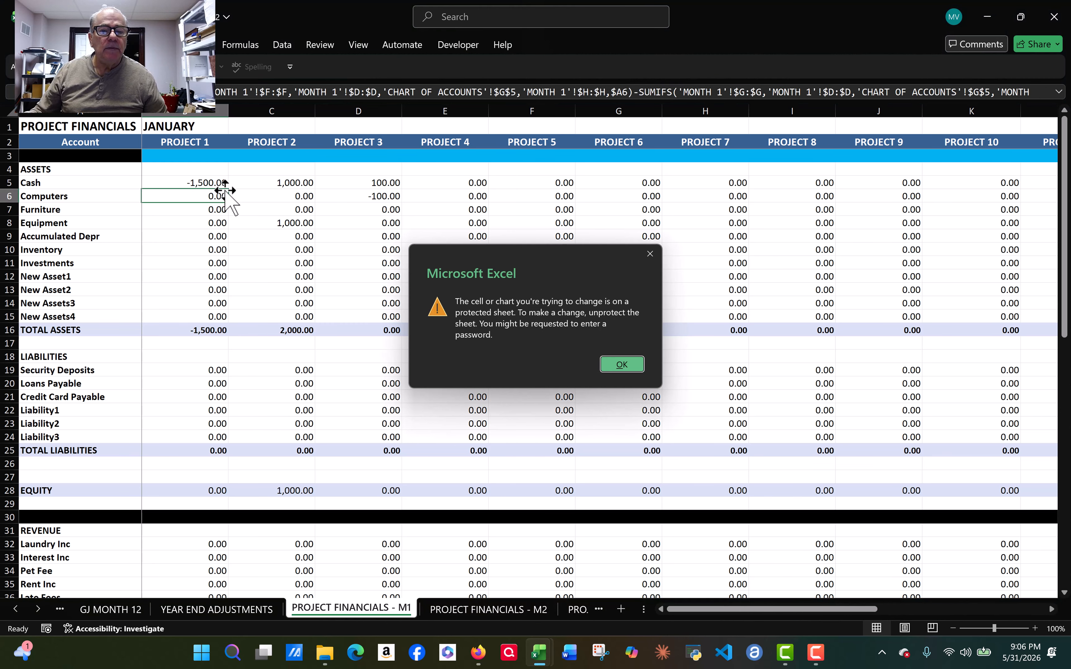
{"action": "left_click", "coordinate": [628, 371]}
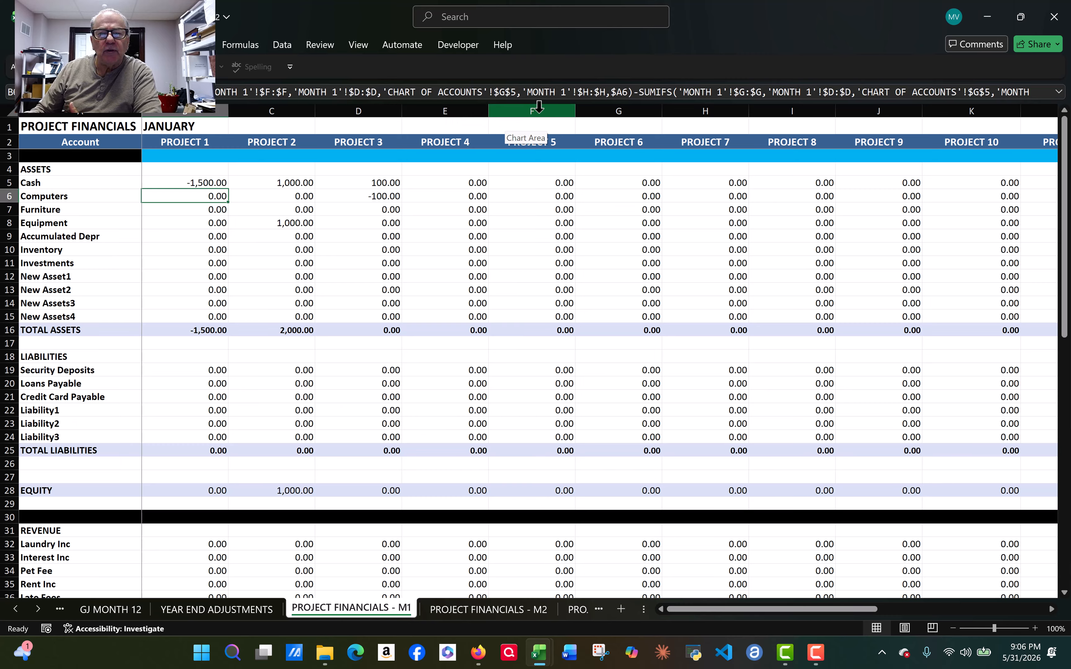
{"action": "left_click_drag", "start_coordinate": [538, 107], "coordinate": [904, 136]}
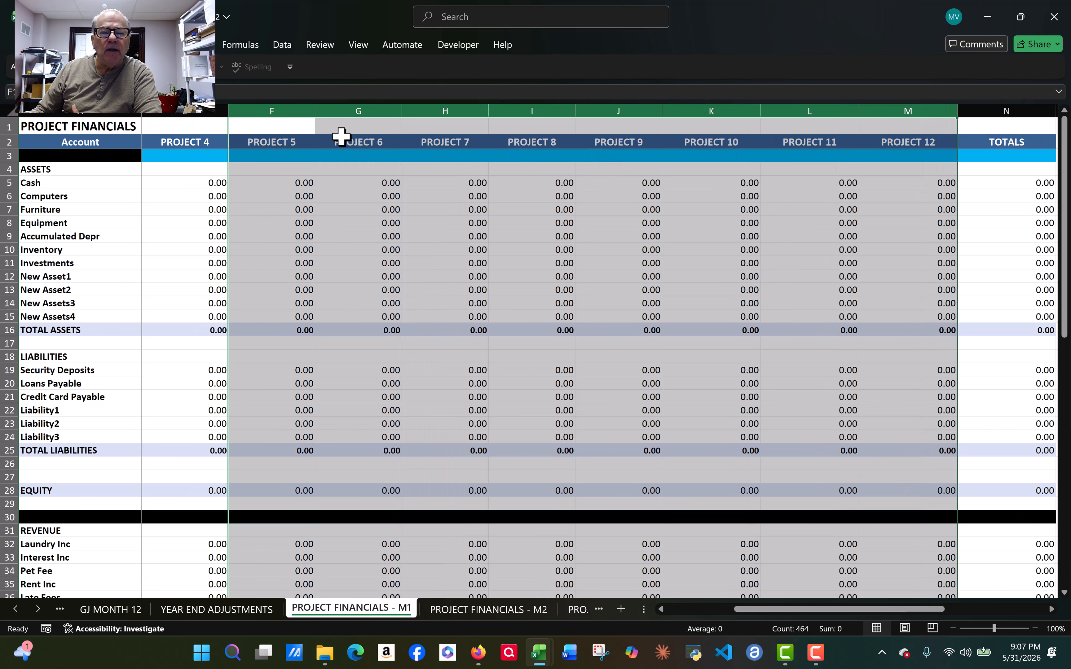
{"action": "right_click", "coordinate": [438, 164]}
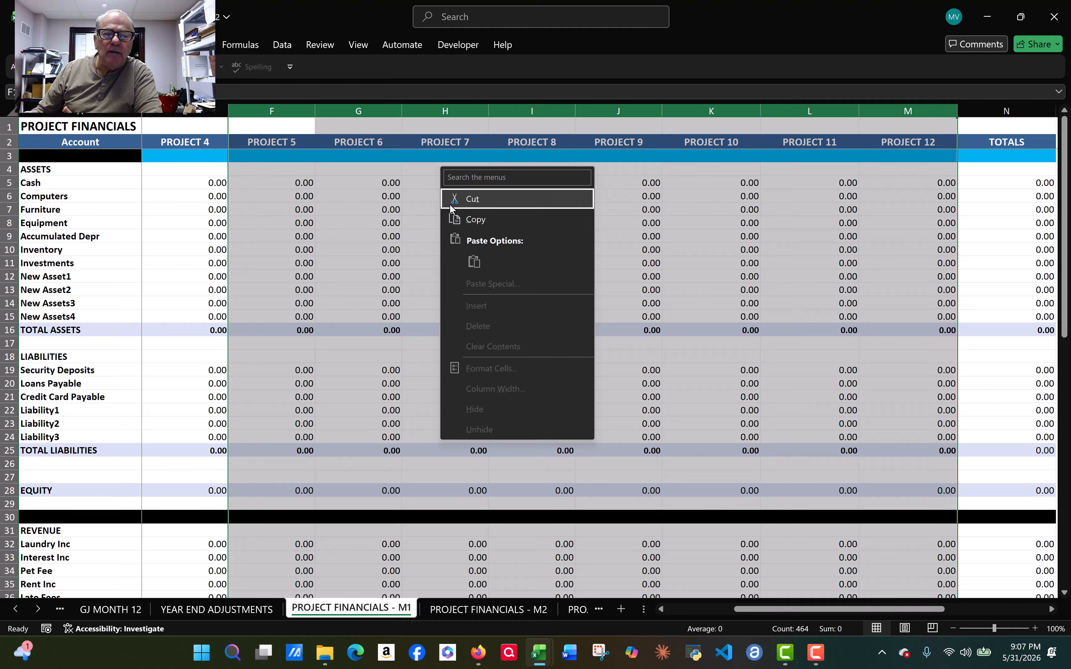
{"action": "key", "text": "Escape"}
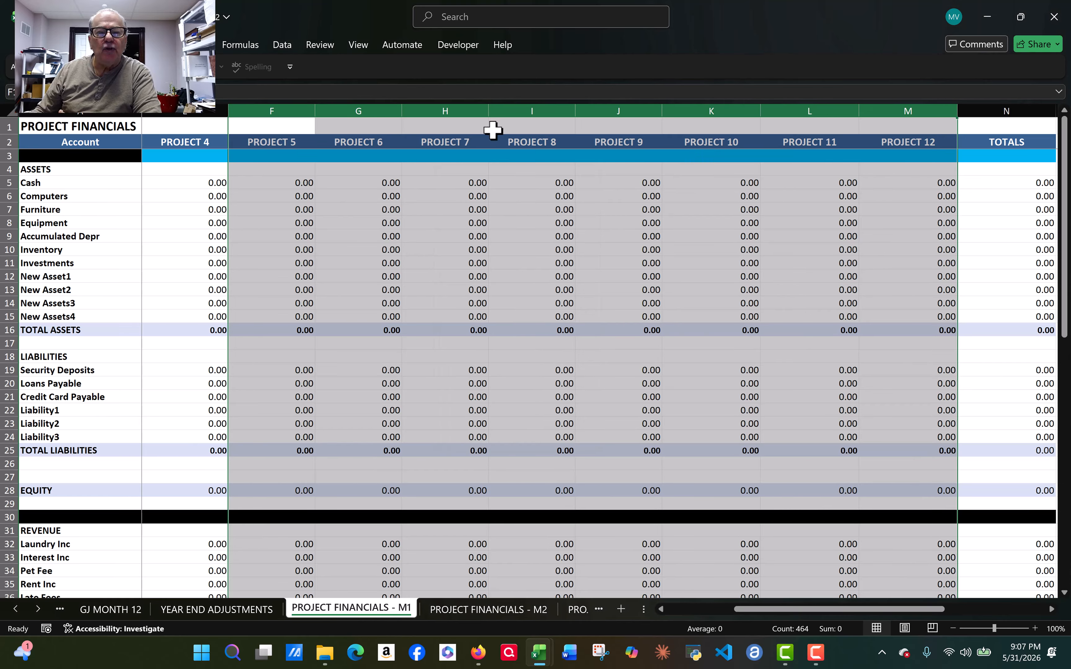
Step: Unprotect the PROJECT FINANCIALS - M1 sheet by entering its password
{"action": "left_click", "coordinate": [323, 46]}
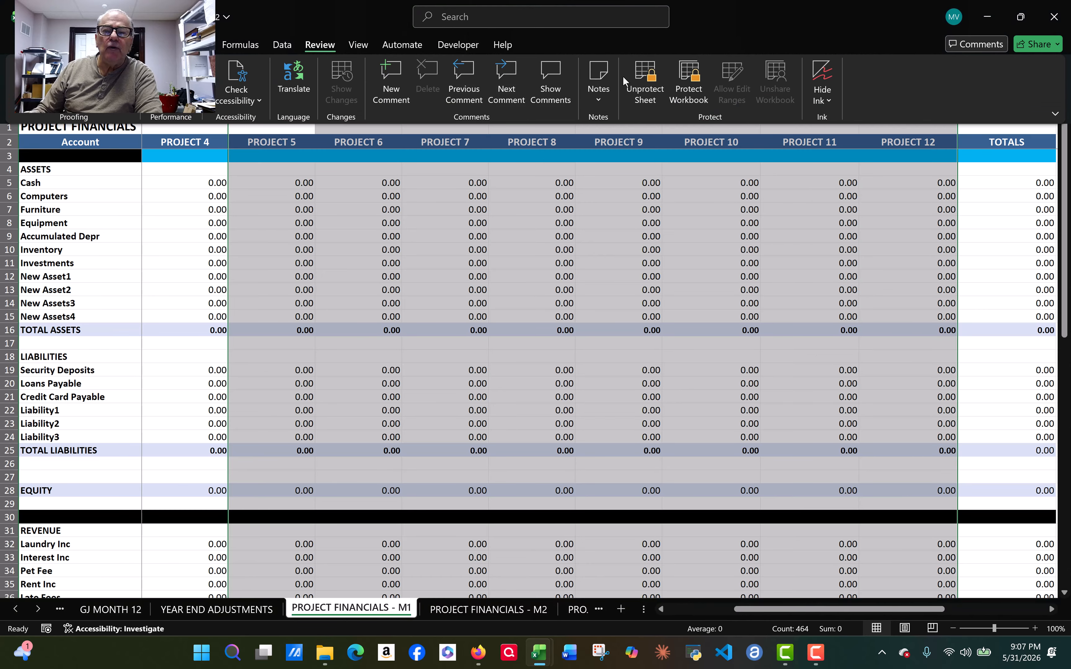
{"action": "left_click", "coordinate": [645, 80]}
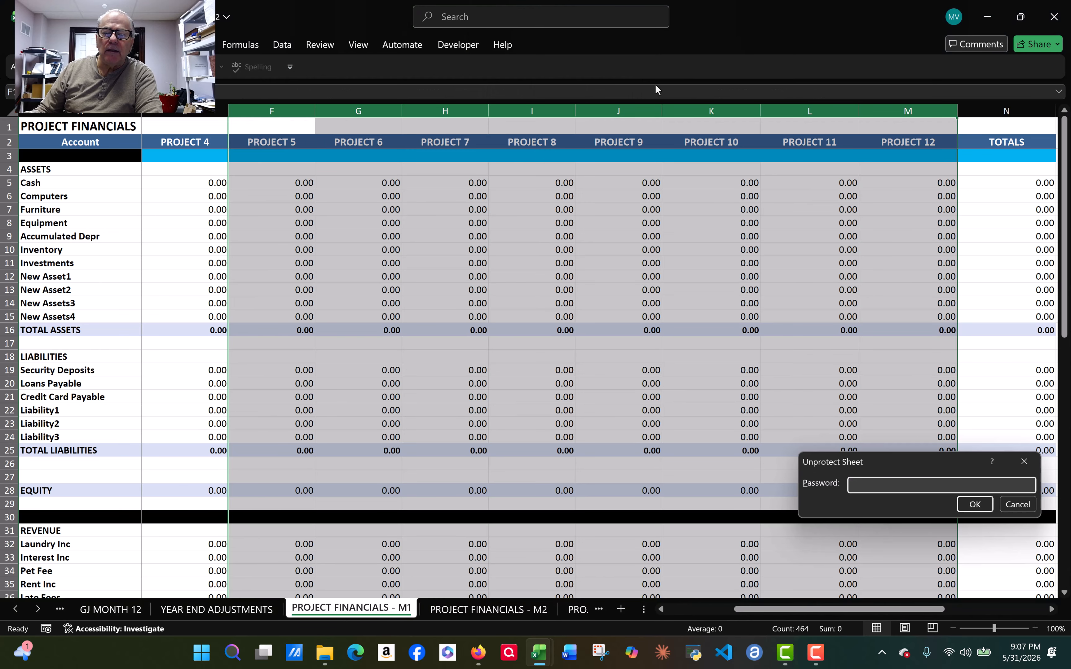
{"action": "type", "text": "••••••"}
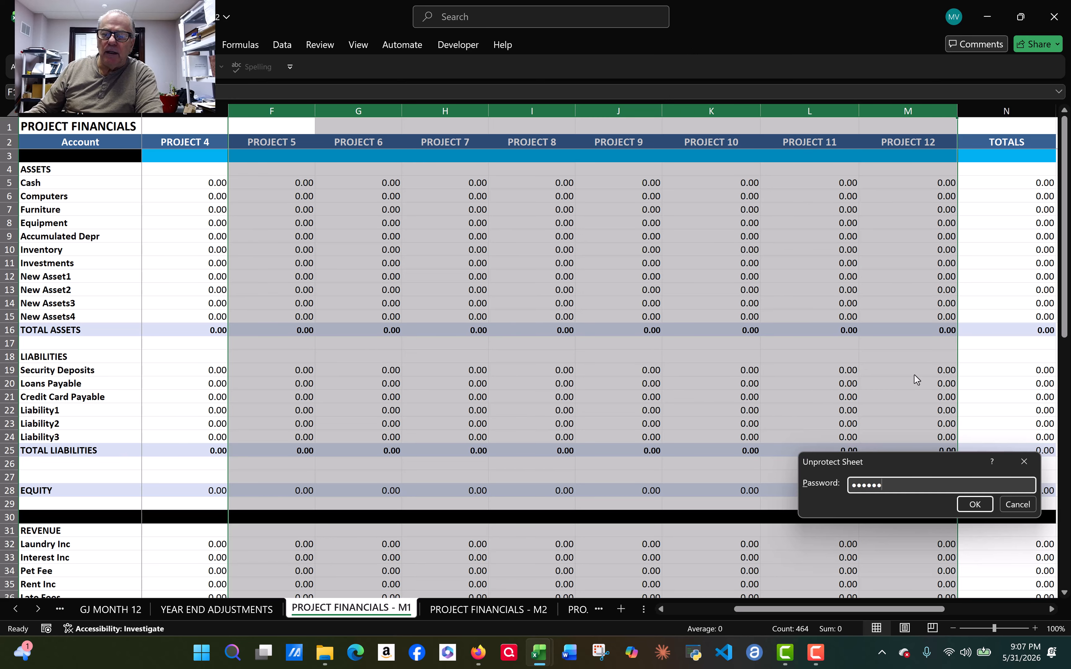
{"action": "key", "text": "BackSpace"}
{"action": "key", "text": "BackSpace"}
{"action": "key", "text": "BackSpace"}
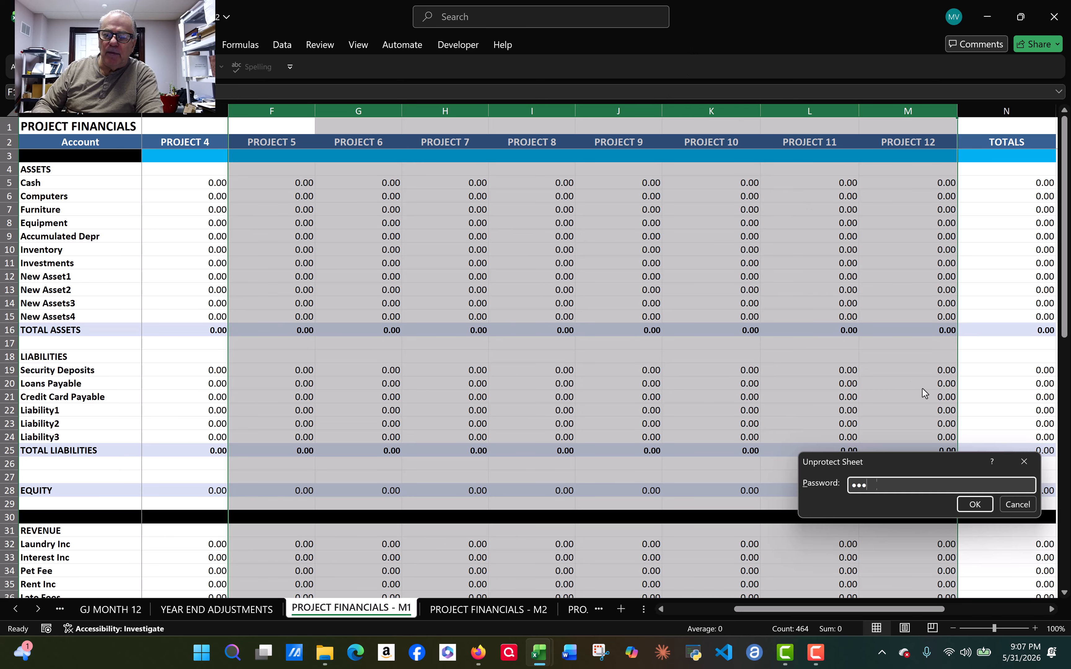
{"action": "left_click", "coordinate": [975, 508]}
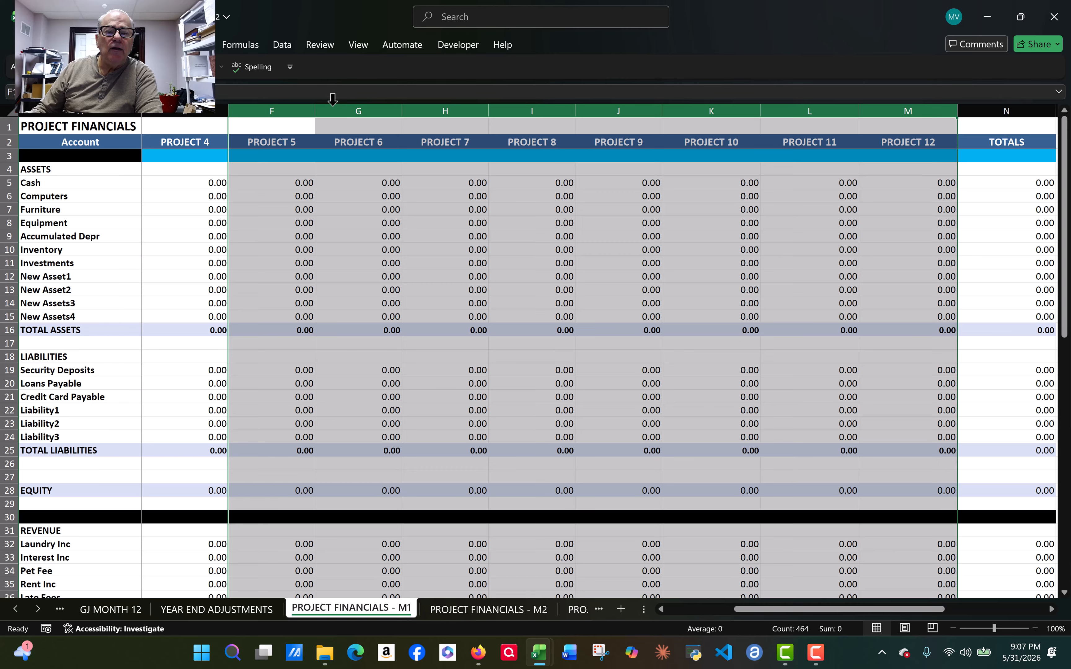
Step: Hide the selected columns F through M holding PROJECT 5 to PROJECT 12
{"action": "right_click", "coordinate": [344, 110]}
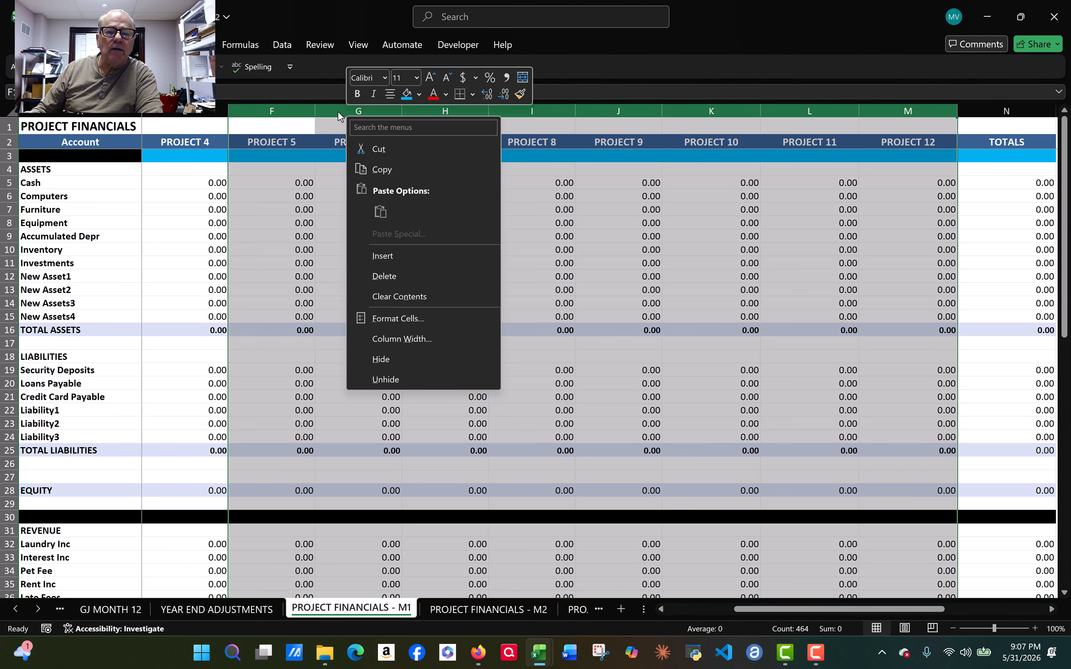
{"action": "left_click", "coordinate": [381, 360]}
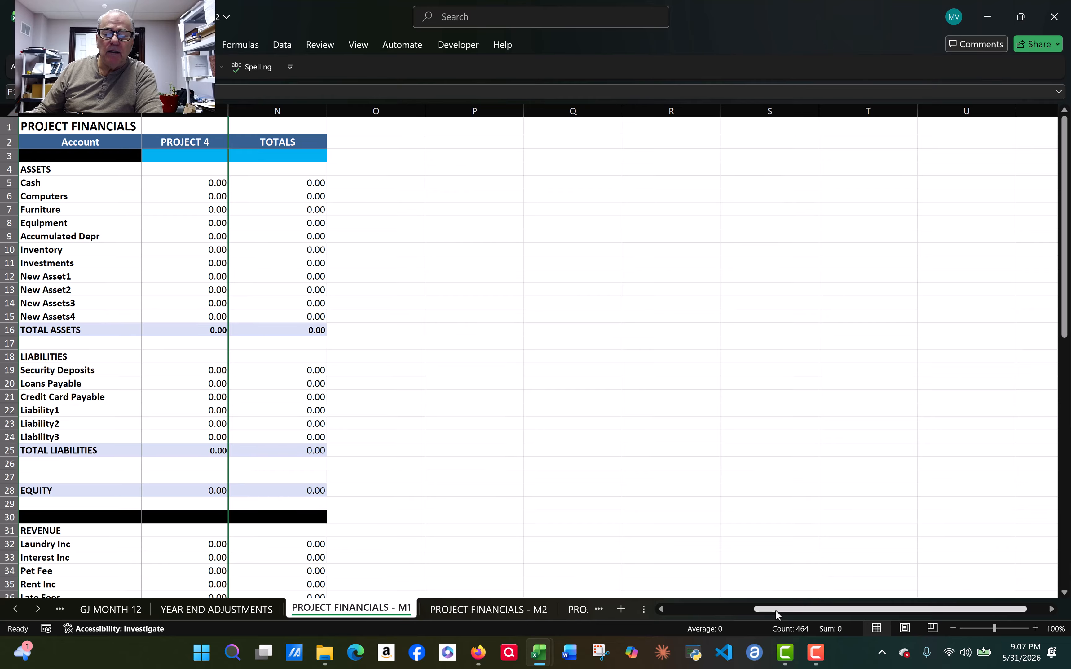
{"action": "left_click_drag", "start_coordinate": [776, 610], "coordinate": [675, 629]}
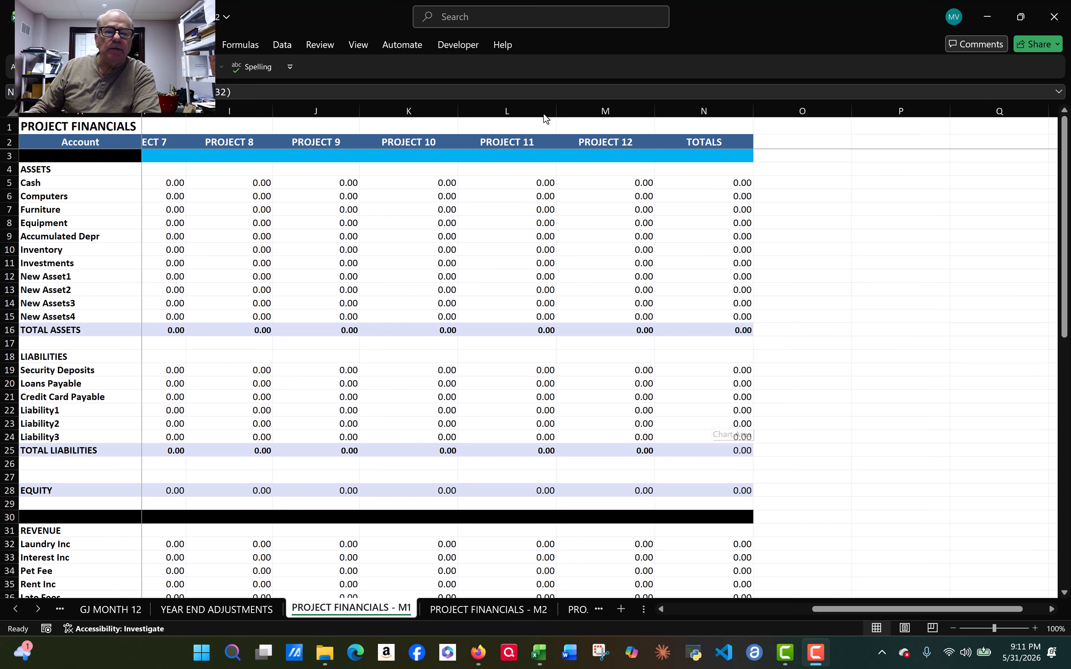
{"action": "left_click", "coordinate": [702, 549]}
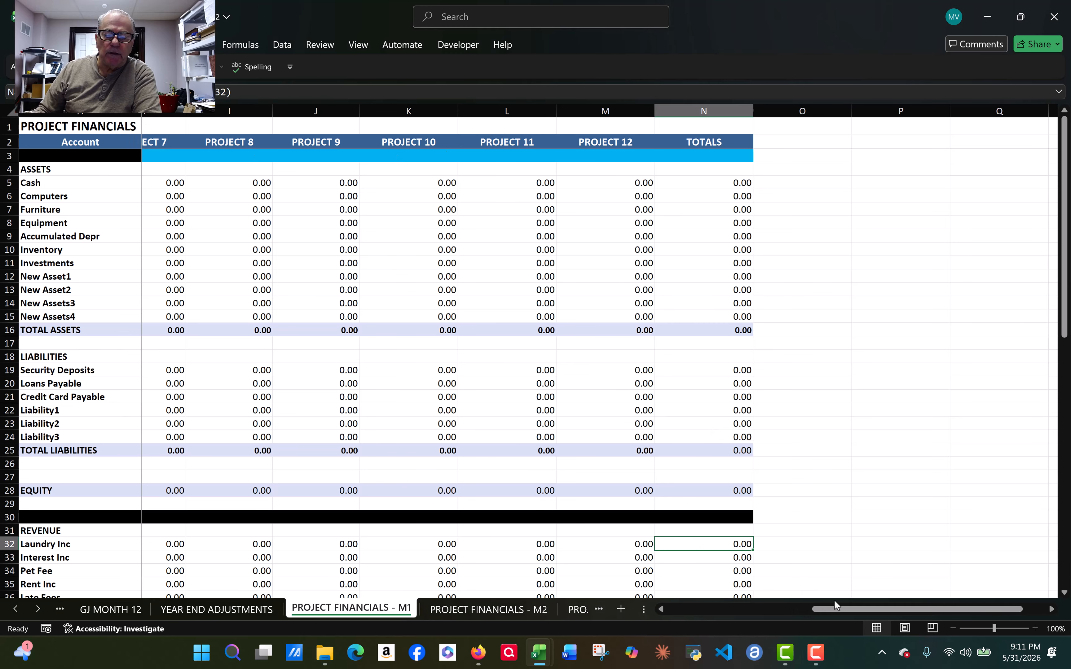
{"action": "left_click_drag", "start_coordinate": [830, 612], "coordinate": [853, 611]}
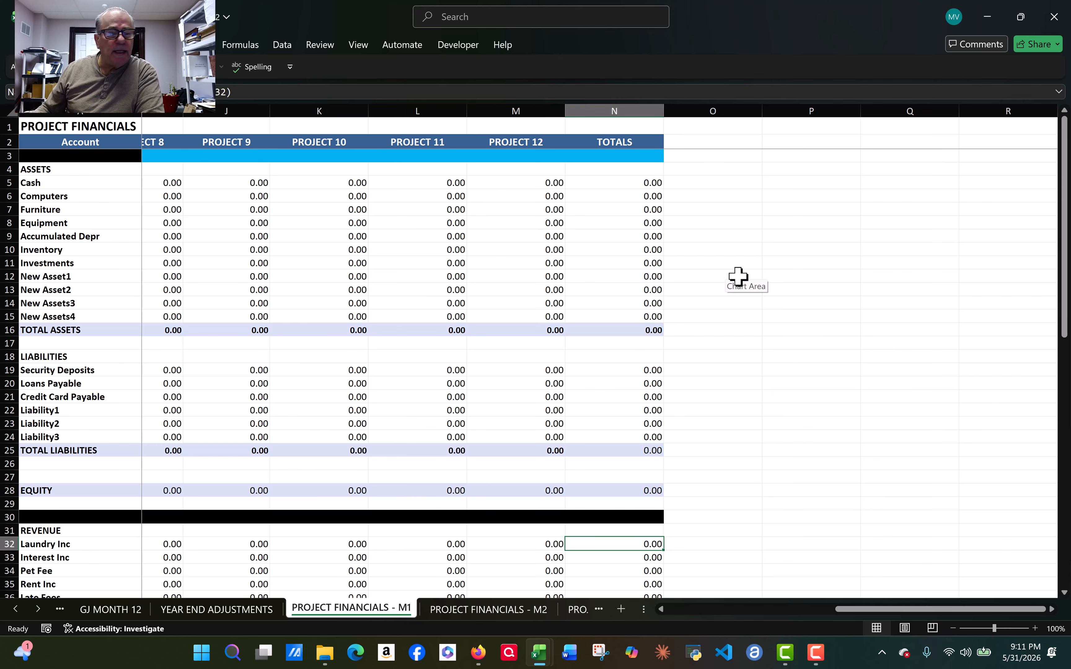
{"action": "scroll", "coordinate": [93, 479], "scroll_direction": "down", "scroll_amount": 2}
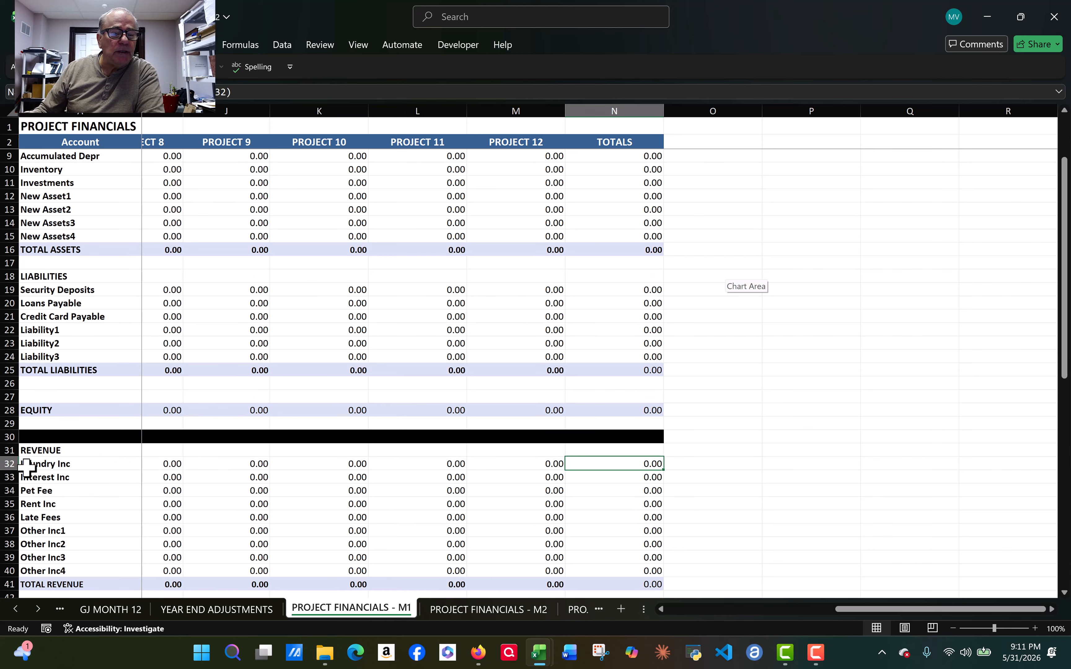
{"action": "scroll", "coordinate": [47, 436], "scroll_direction": "up", "scroll_amount": 2}
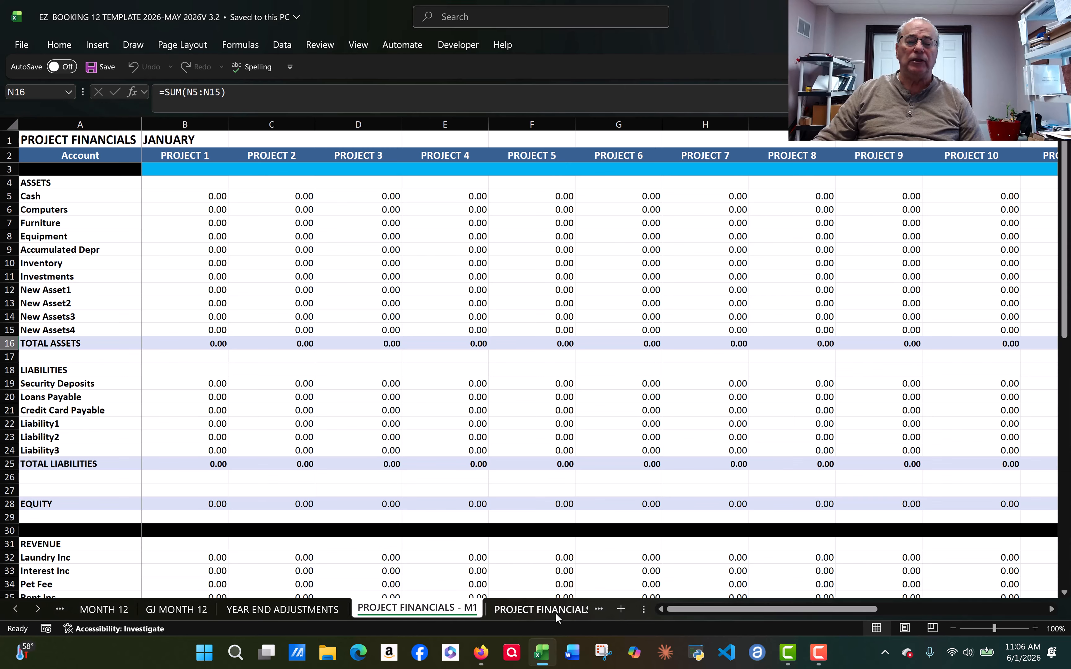
Step: Go from PROJECT FINANCIALS - M2 along the tab strip to the YR TO DATE AND YR END TOTALS sheet
{"action": "left_click", "coordinate": [543, 617]}
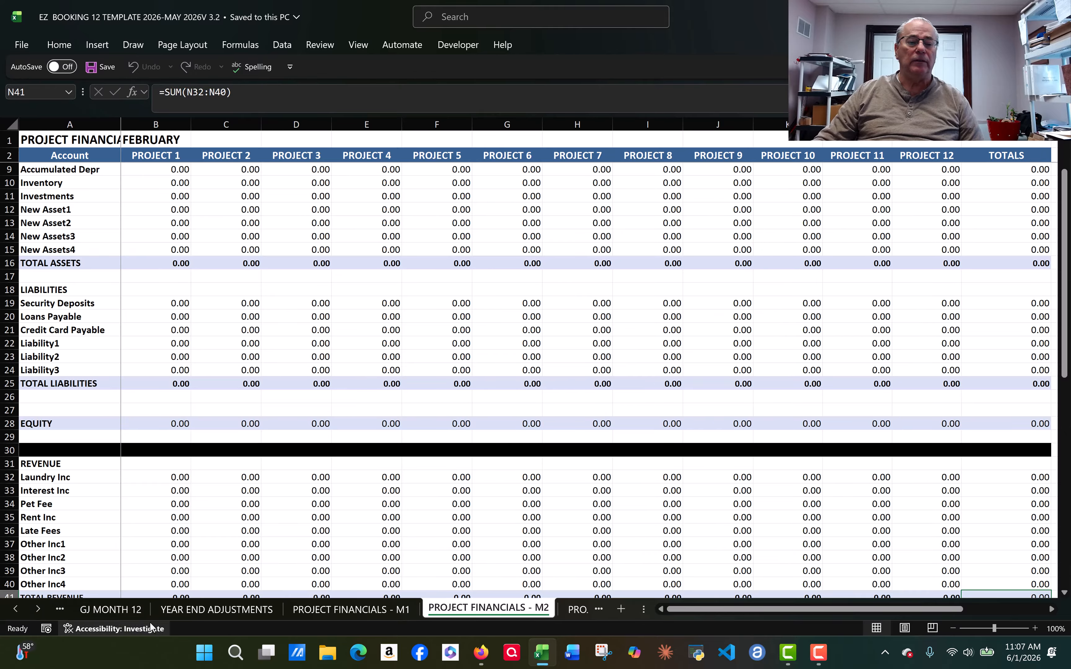
{"action": "left_click", "coordinate": [38, 609]}
{"action": "left_click", "coordinate": [38, 609]}
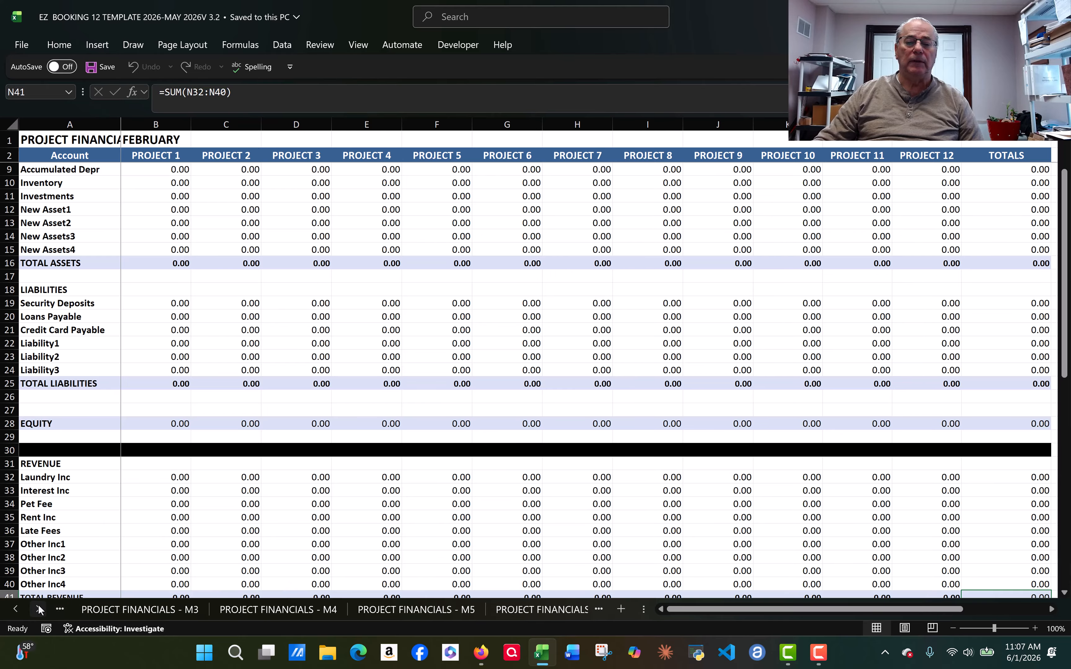
{"action": "left_click", "coordinate": [39, 609]}
{"action": "left_click", "coordinate": [38, 609]}
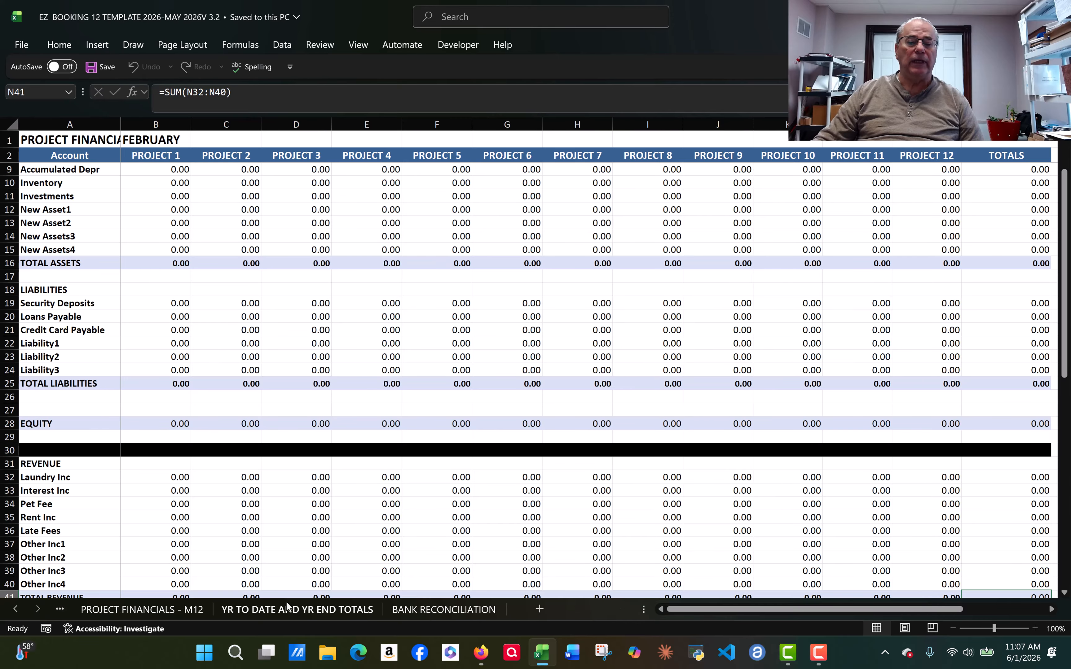
{"action": "left_click", "coordinate": [273, 611]}
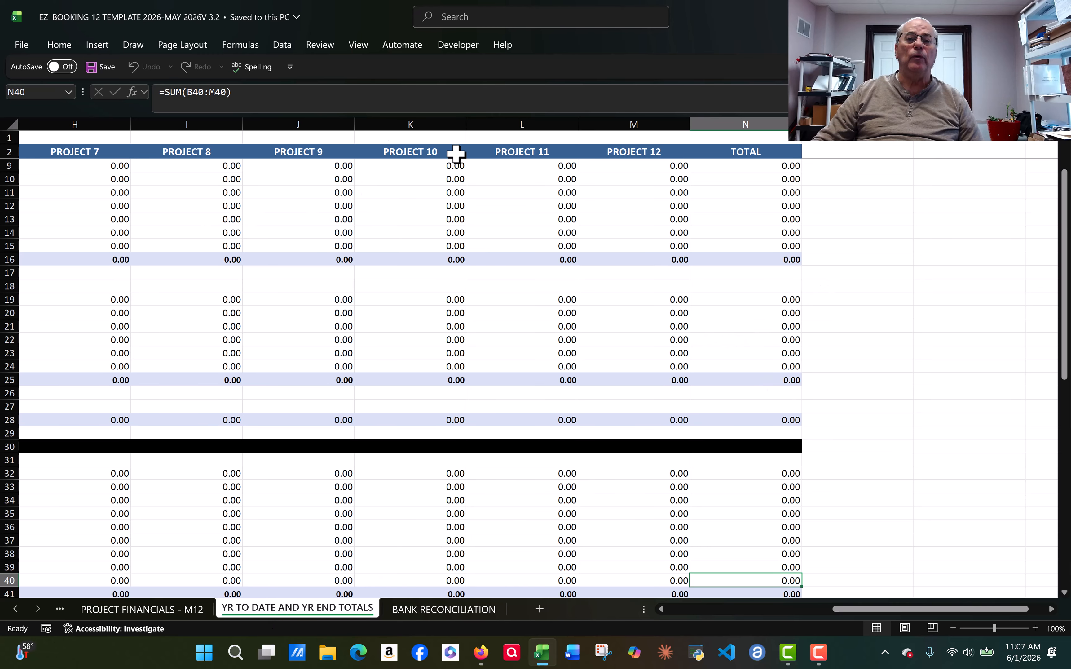
{"action": "key", "text": "F2"}
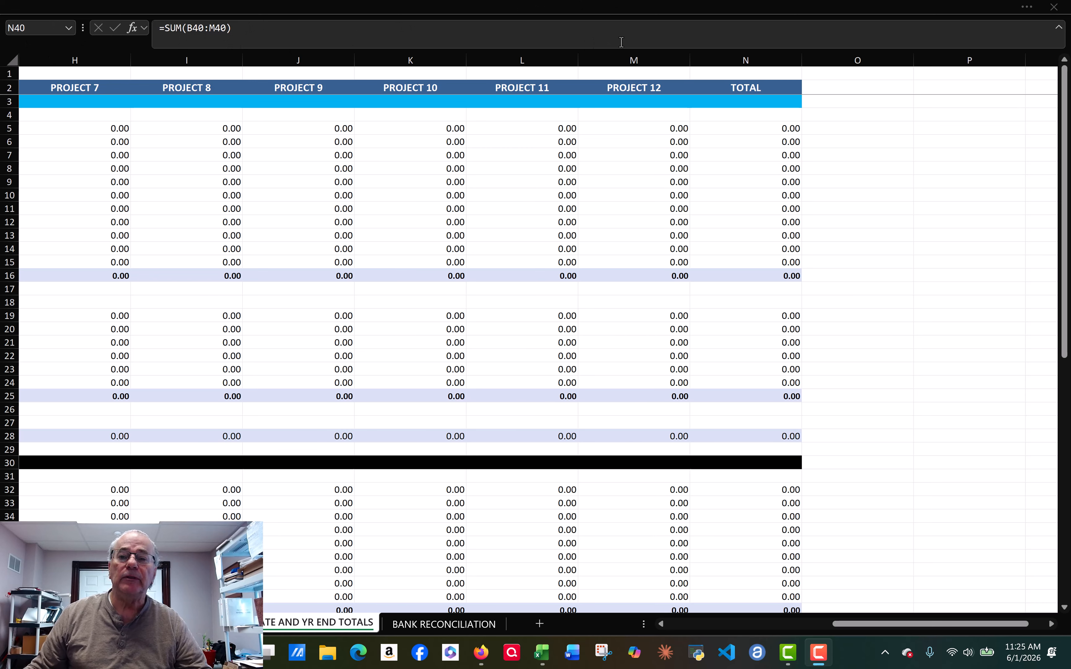
{"action": "left_click", "coordinate": [660, 7]}
{"action": "left_click", "coordinate": [320, 44]}
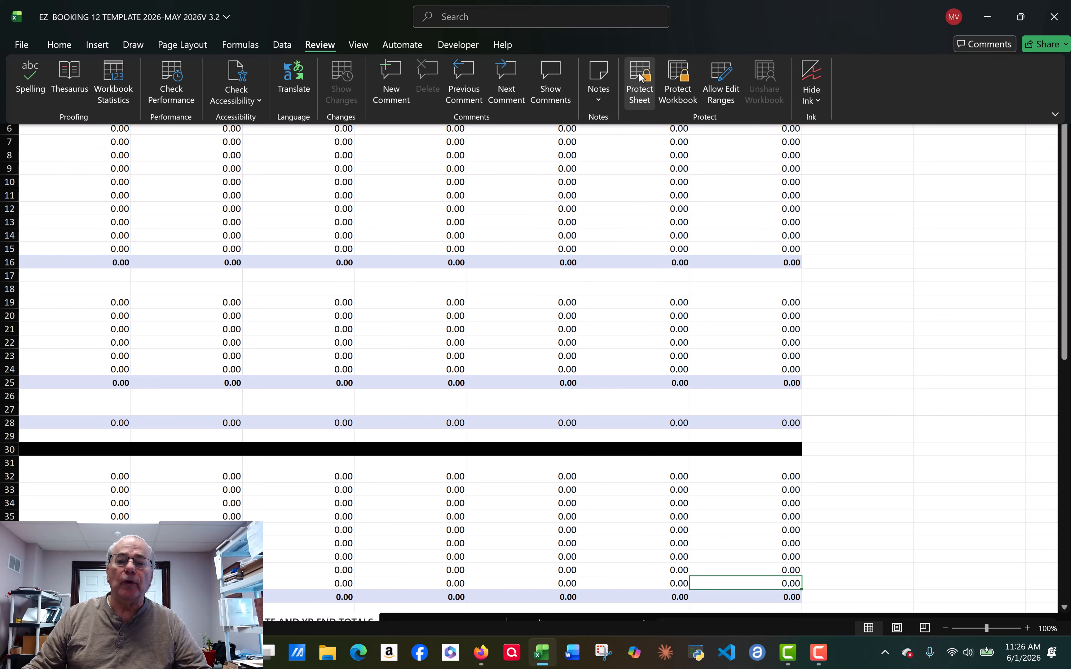
Step: Protect the YR TO DATE AND YR END TOTALS sheet with a password, confirming it once more
{"action": "left_click", "coordinate": [641, 77]}
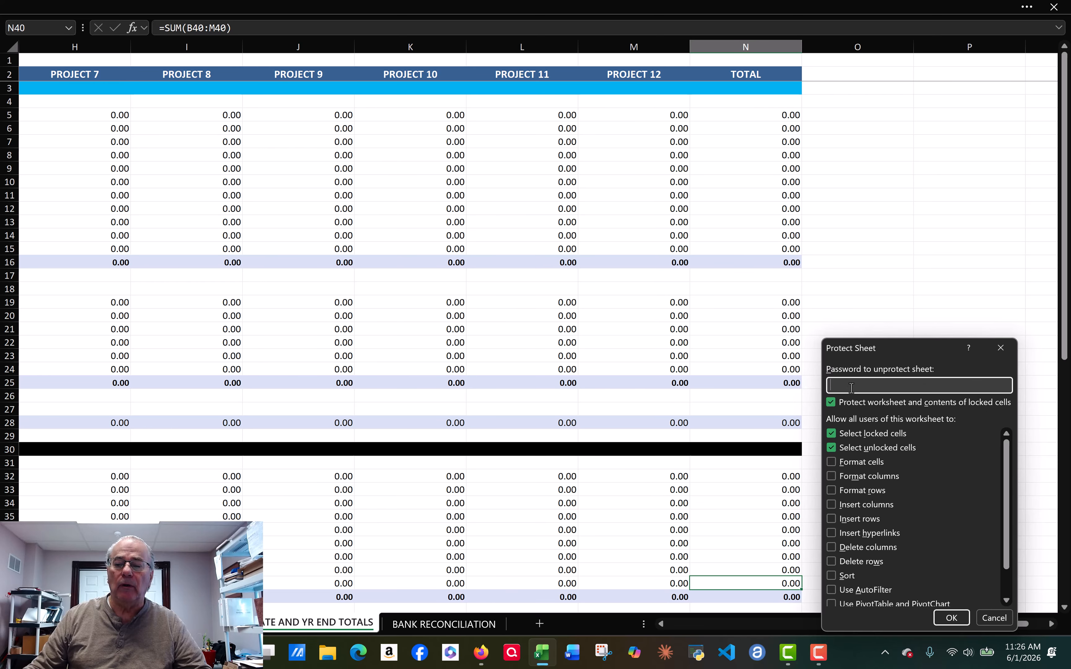
{"action": "type", "text": "123"}
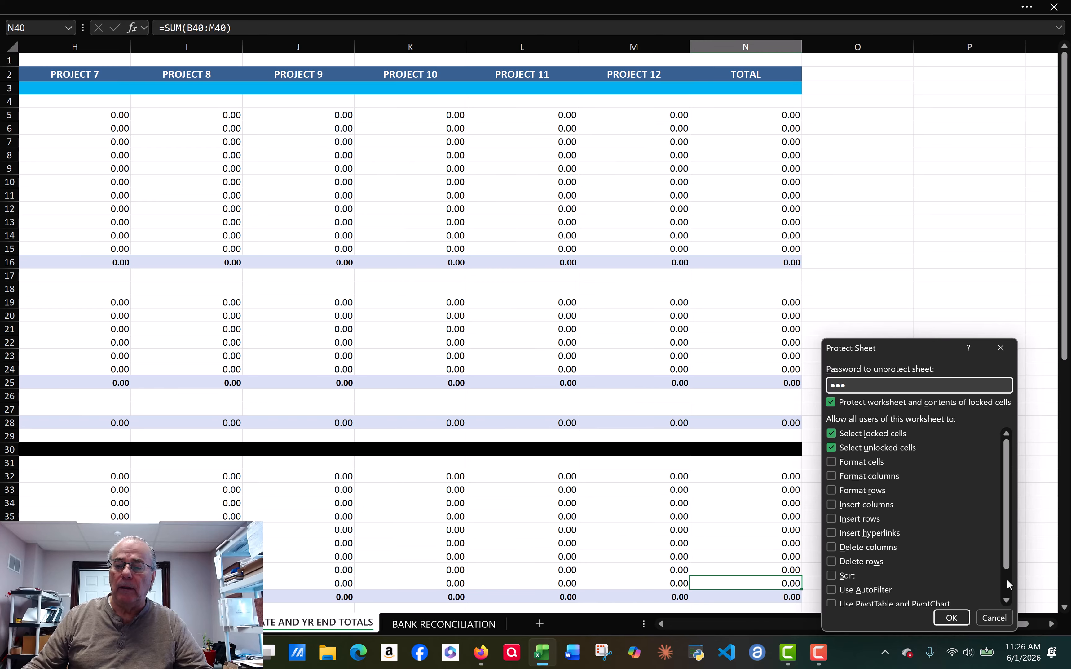
{"action": "left_click", "coordinate": [951, 618]}
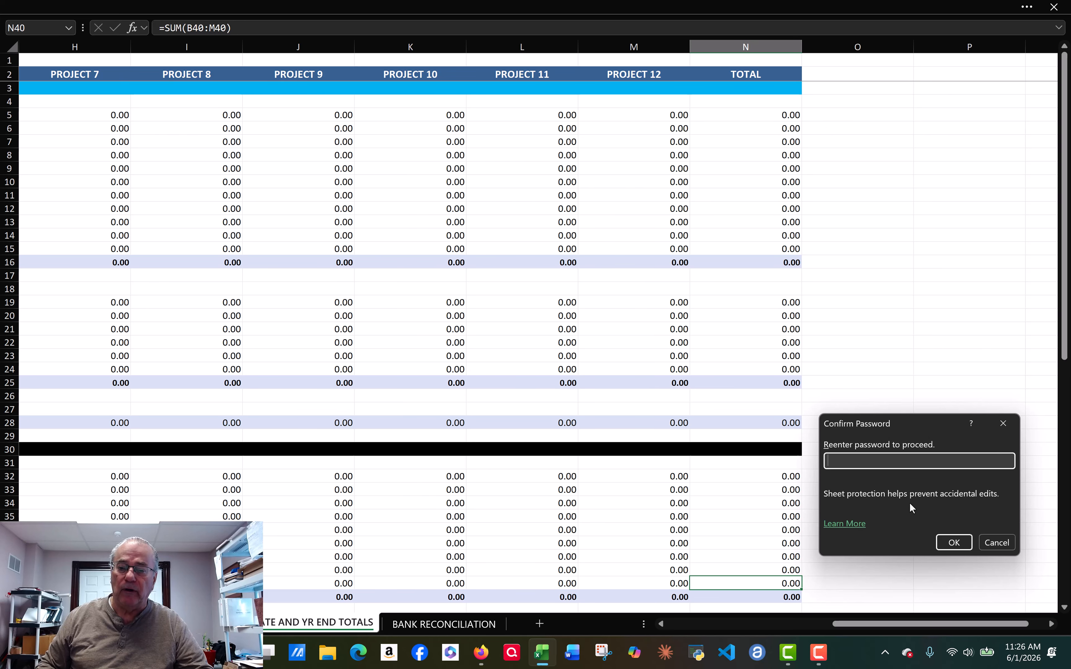
{"action": "type", "text": "123"}
{"action": "left_click", "coordinate": [954, 543]}
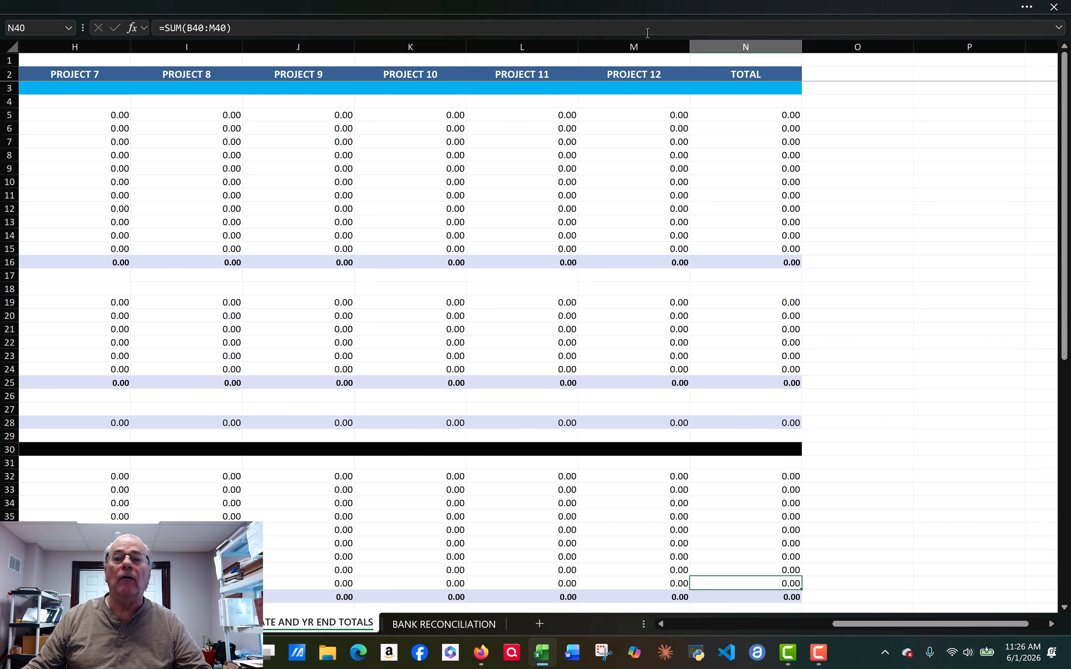
Step: Unprotect the YR TO DATE AND YR END TOTALS sheet and bring columns J through N into view
{"action": "left_click", "coordinate": [1026, 8]}
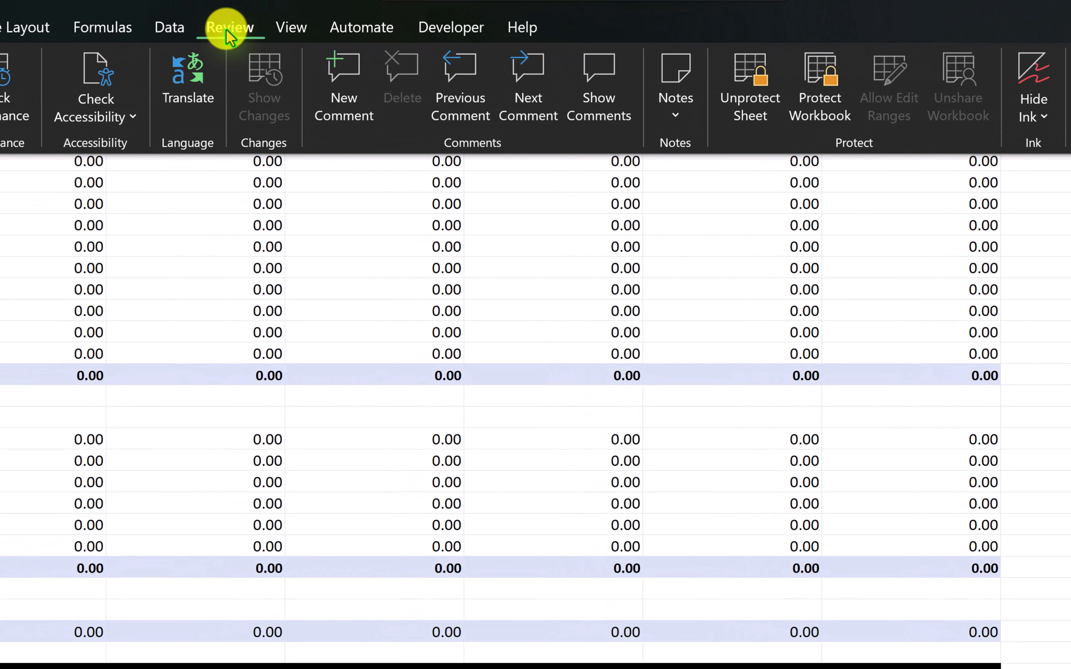
{"action": "left_click", "coordinate": [752, 75]}
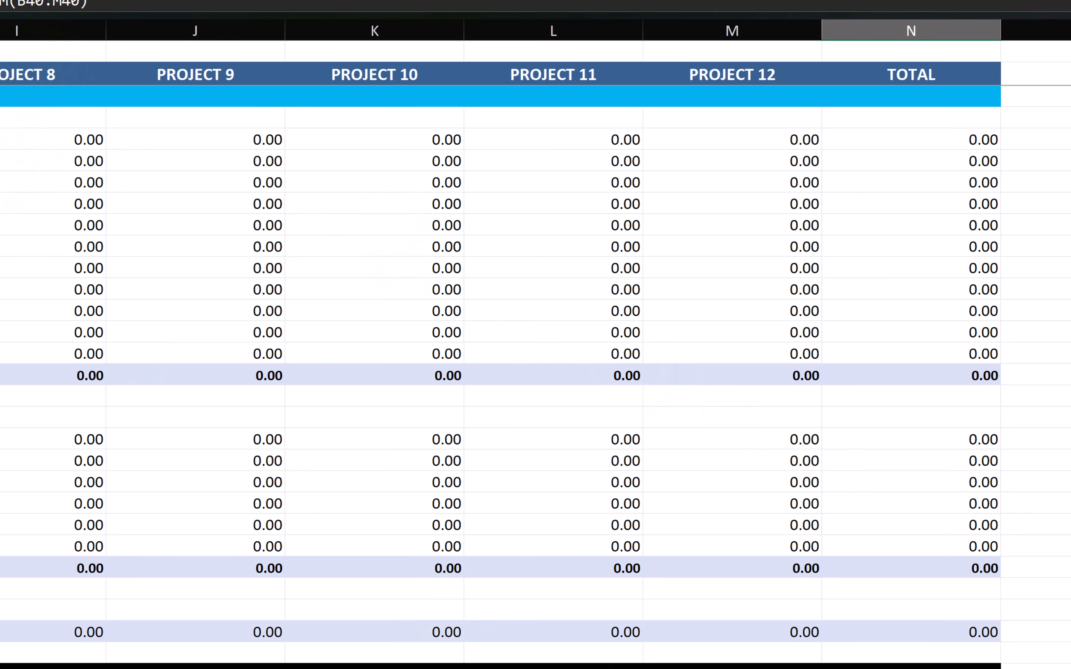
{"action": "scroll", "coordinate": [535, 344], "scroll_direction": "left", "scroll_amount": 5}
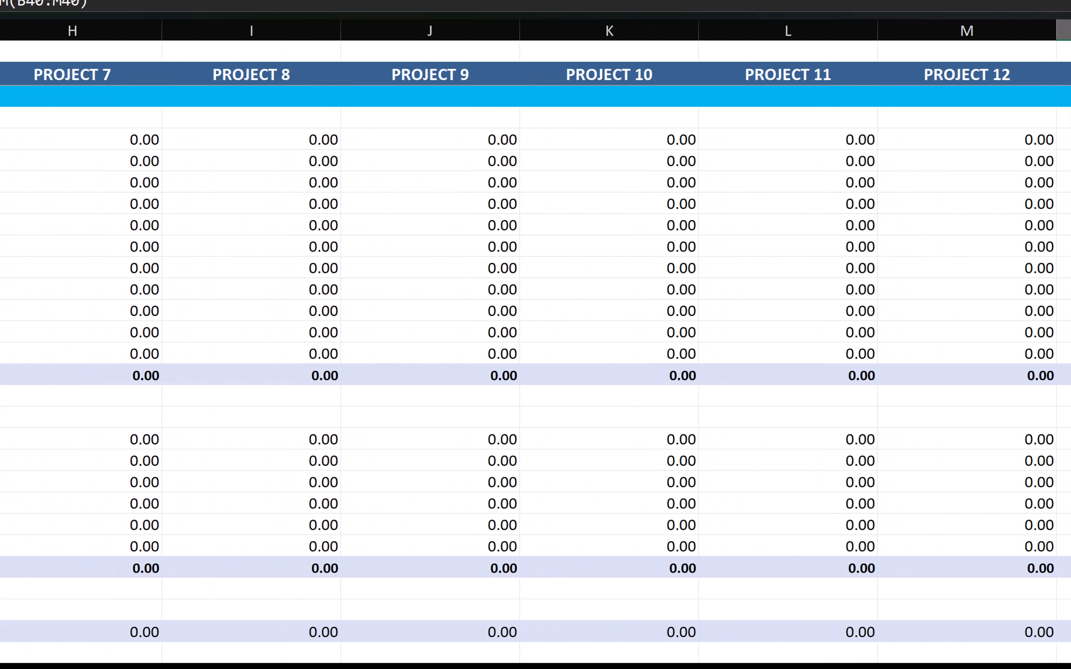
{"action": "scroll", "coordinate": [535, 344], "scroll_direction": "right", "scroll_amount": 2}
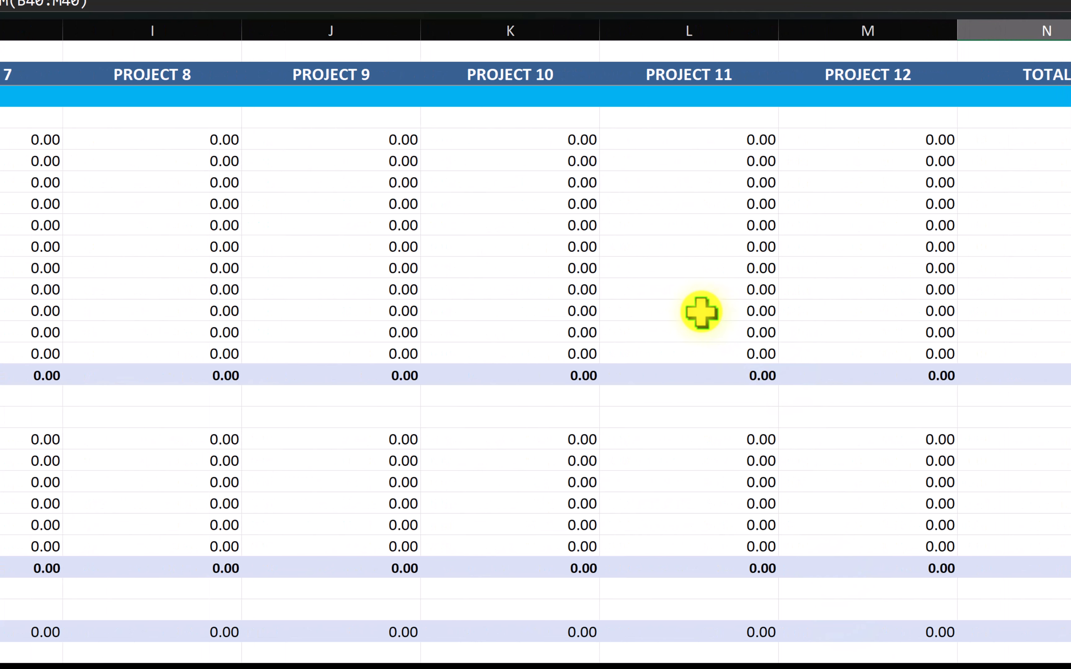
Step: Select columns J through M (PROJECT 9 to PROJECT 12) and hide them
{"action": "left_click", "coordinate": [340, 25]}
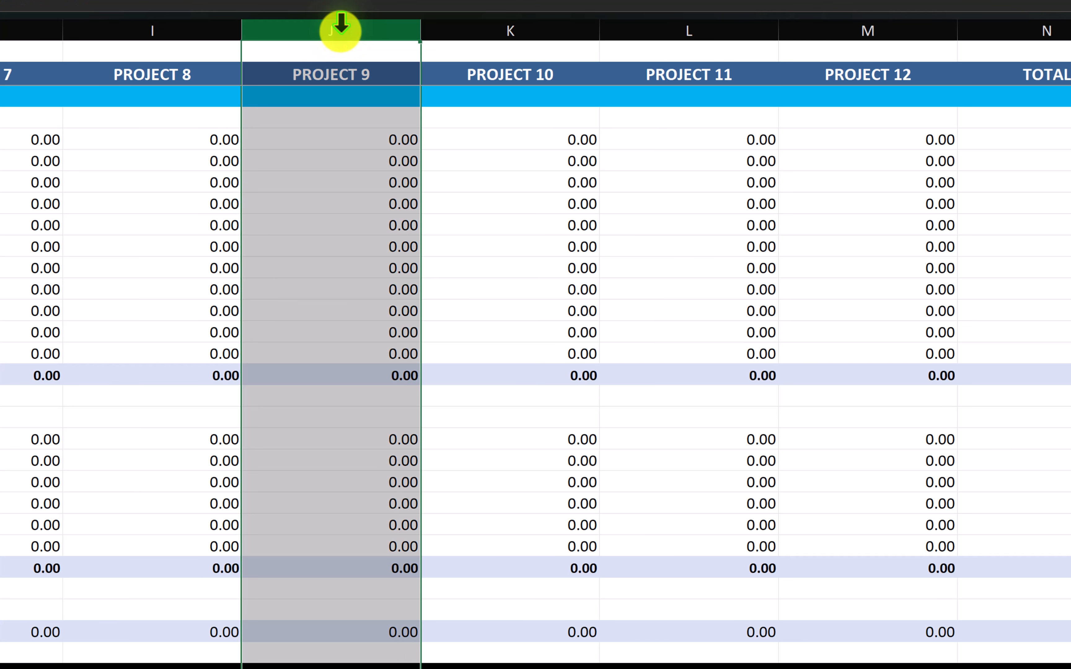
{"action": "left_click_drag", "start_coordinate": [341, 25], "coordinate": [809, 63]}
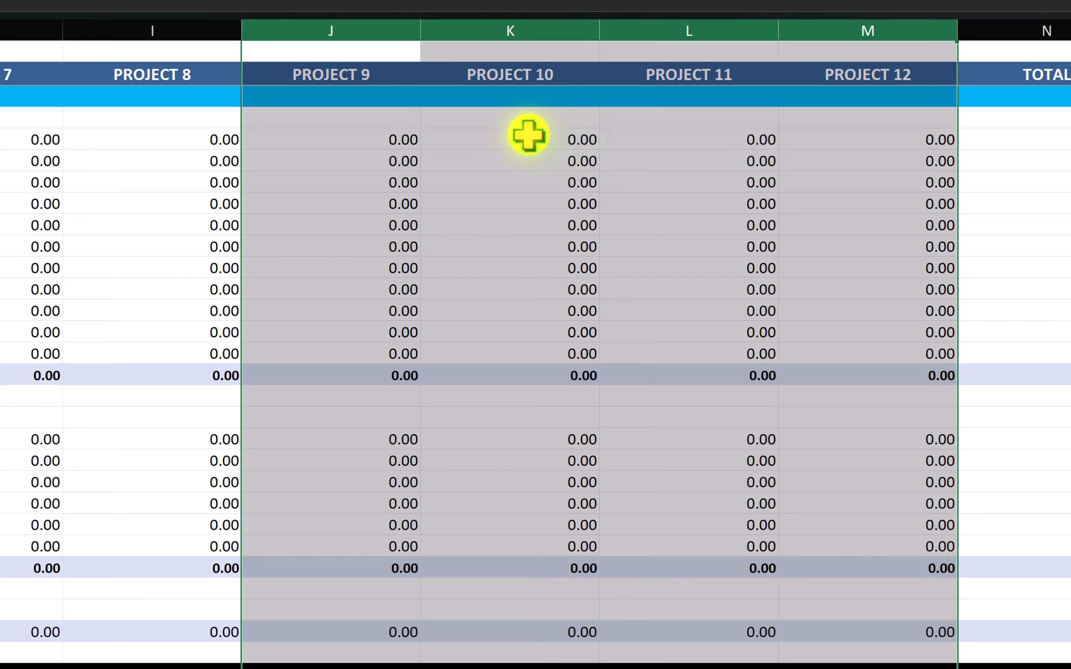
{"action": "right_click", "coordinate": [528, 135]}
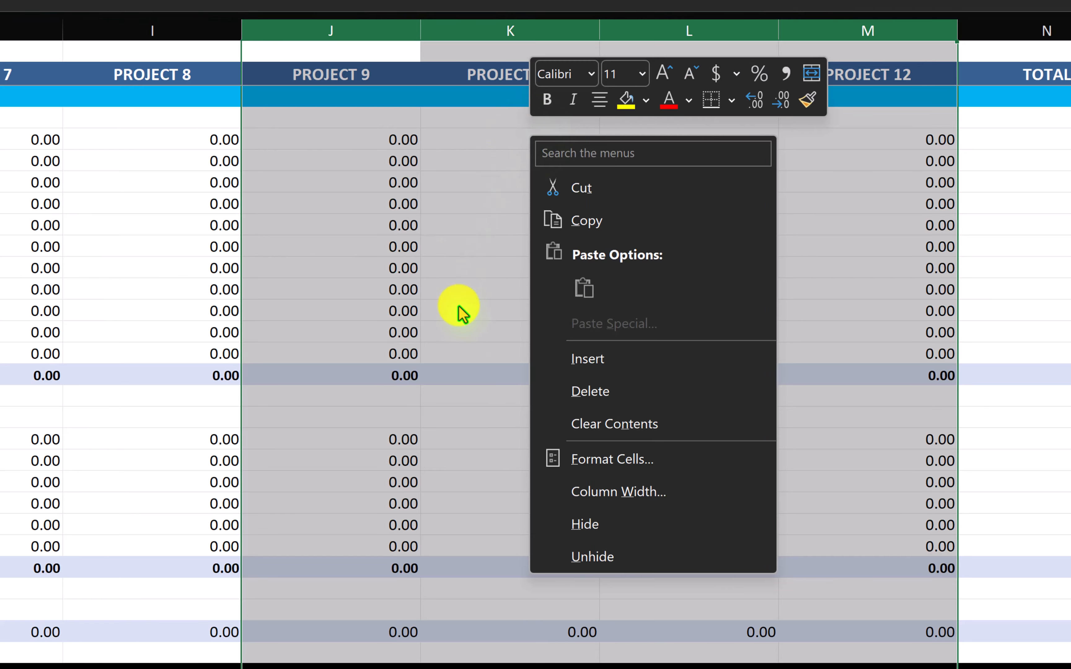
{"action": "left_click", "coordinate": [589, 527]}
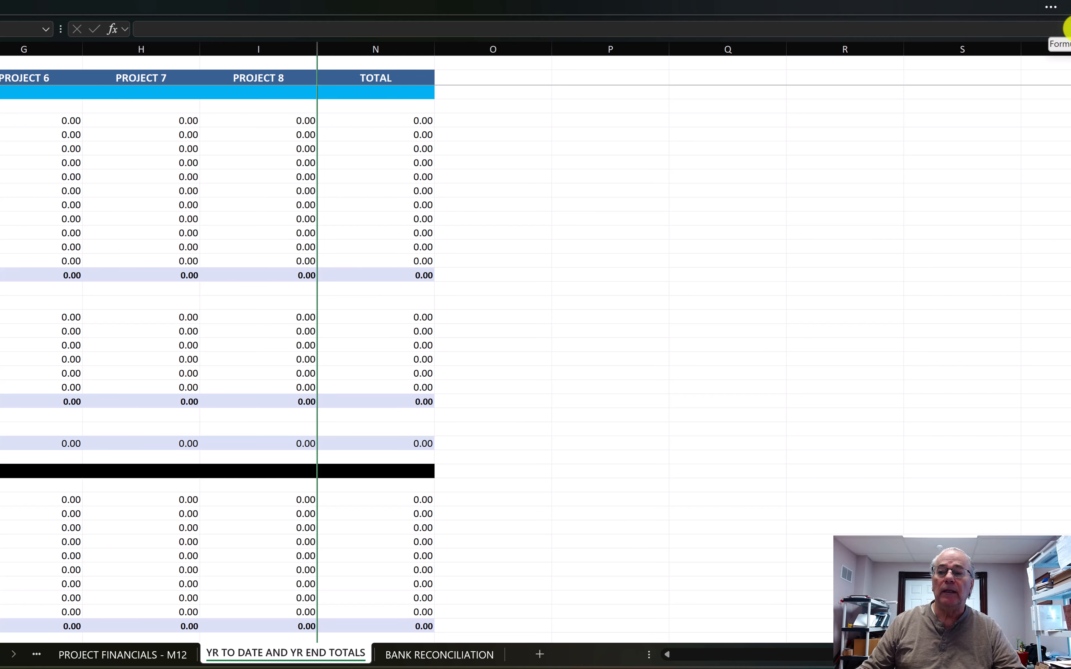
Step: Collapse the formula bar, restore the ribbon, and open Protect Sheet for the YR TO DATE AND YR END TOTALS sheet
{"action": "left_click", "coordinate": [1069, 29]}
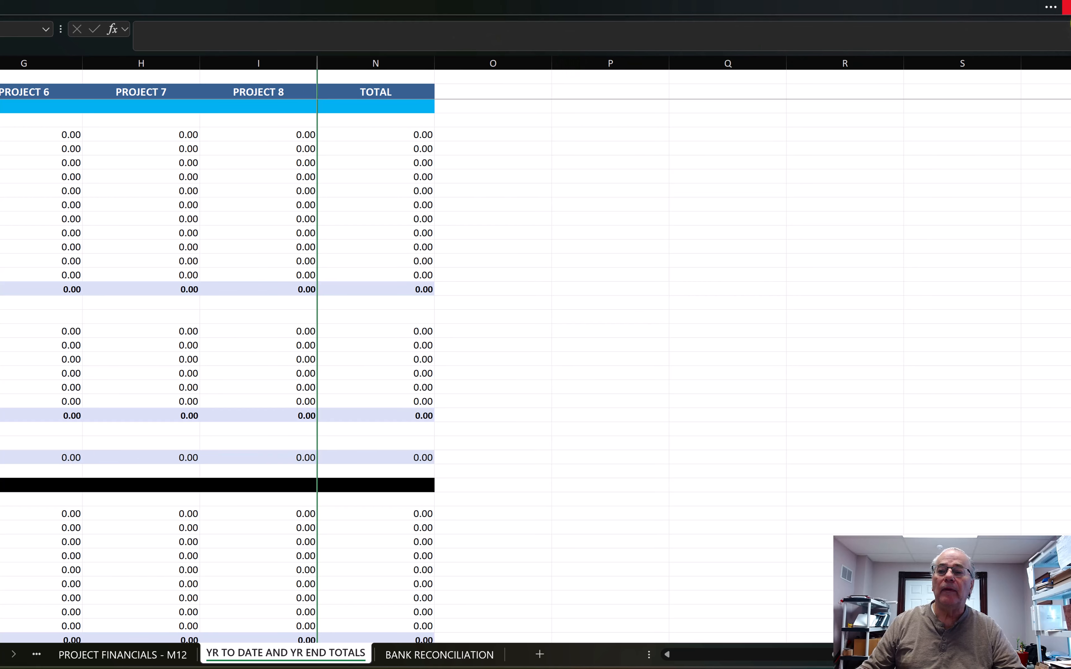
{"action": "left_click", "coordinate": [1069, 29]}
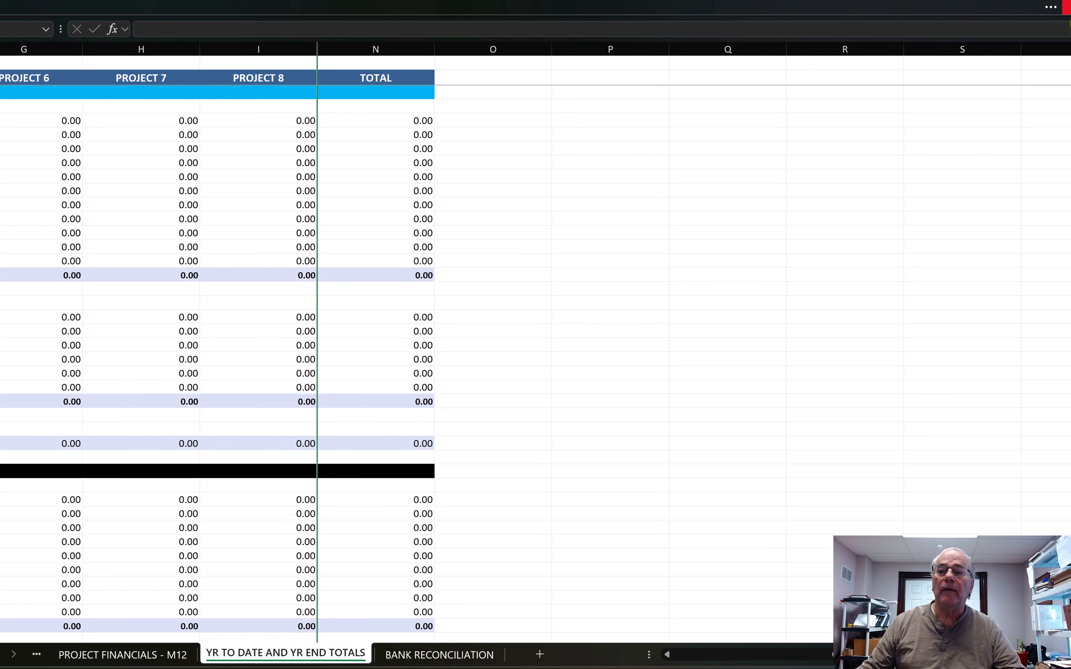
{"action": "left_click", "coordinate": [1052, 8]}
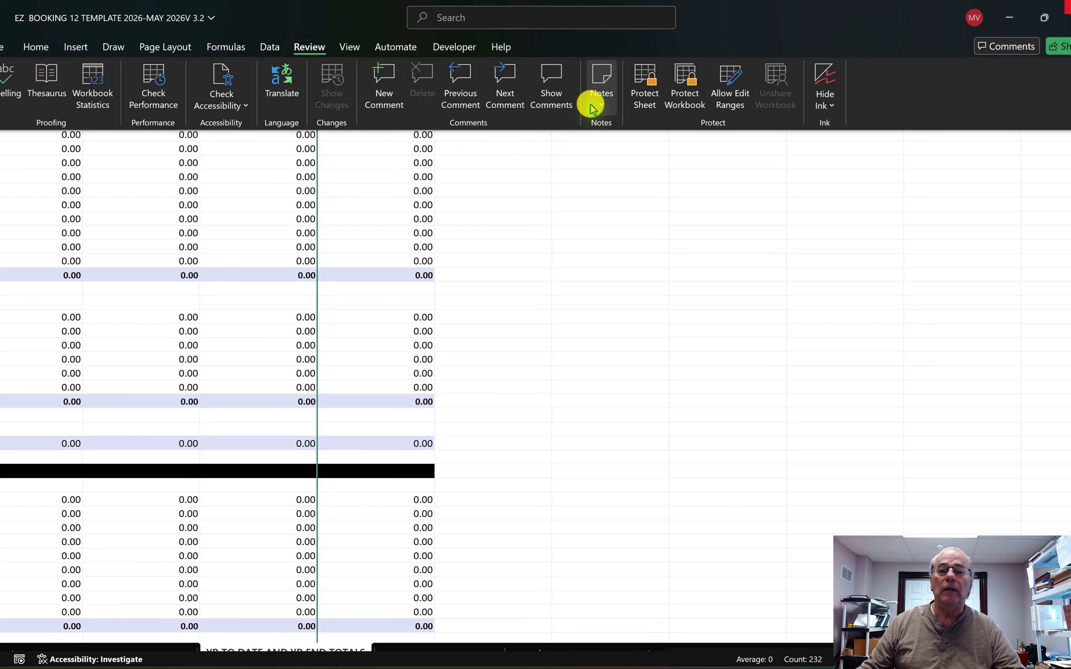
{"action": "left_click", "coordinate": [650, 74]}
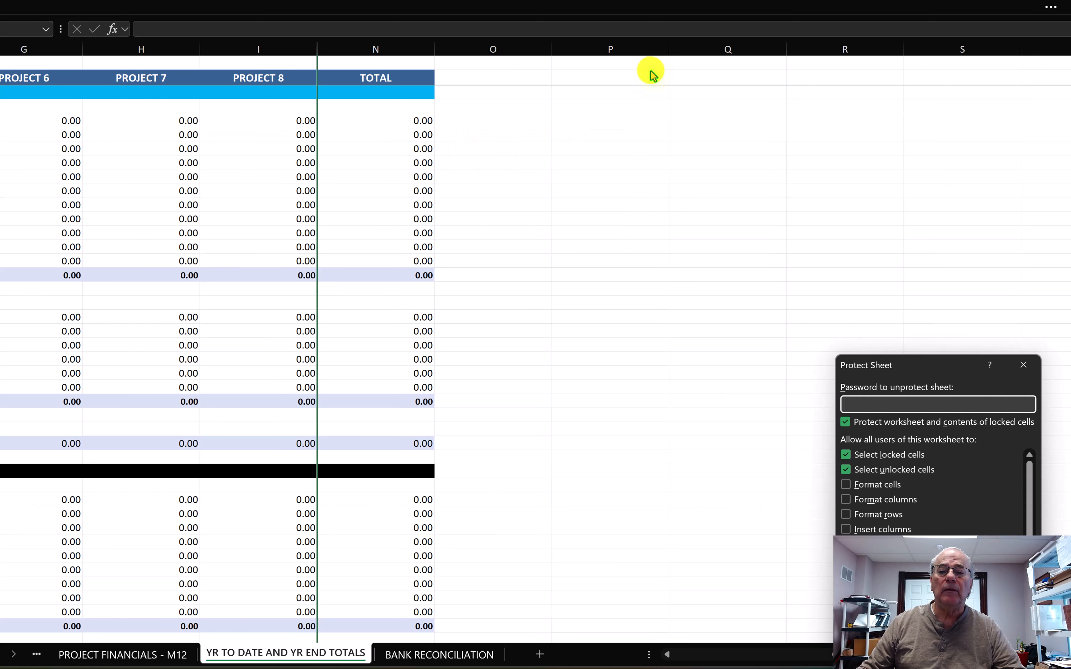